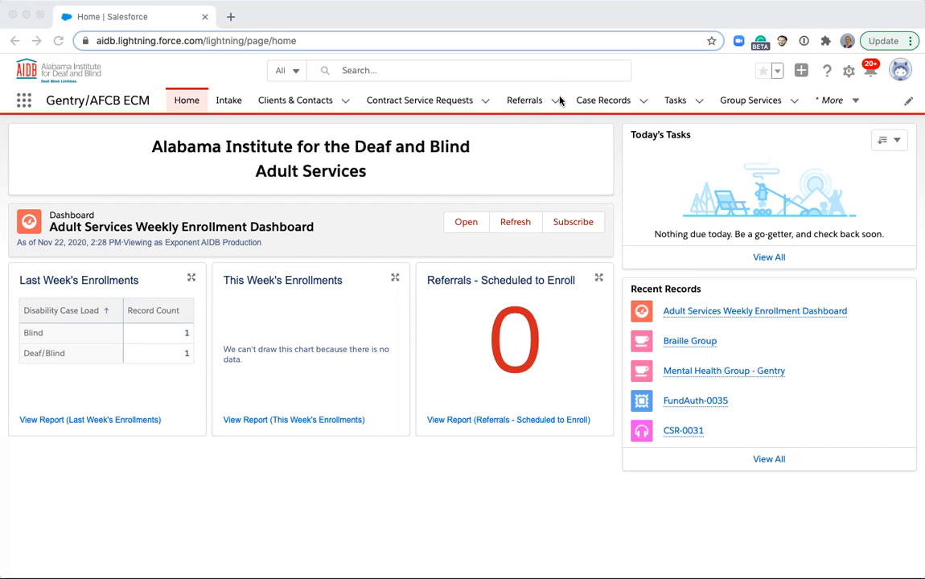
- Open the referrals list in the My Pending Referrals view
left_click(536, 101)
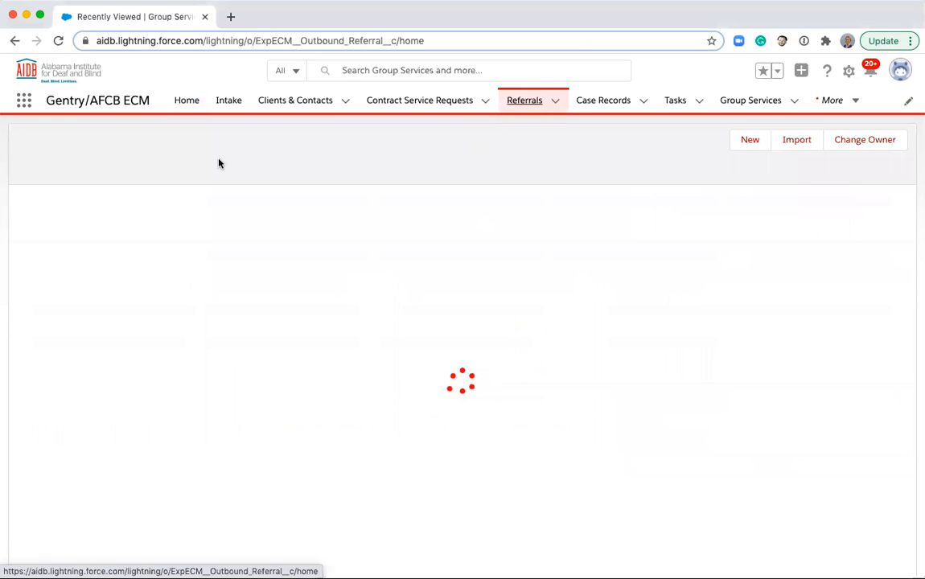
left_click(179, 145)
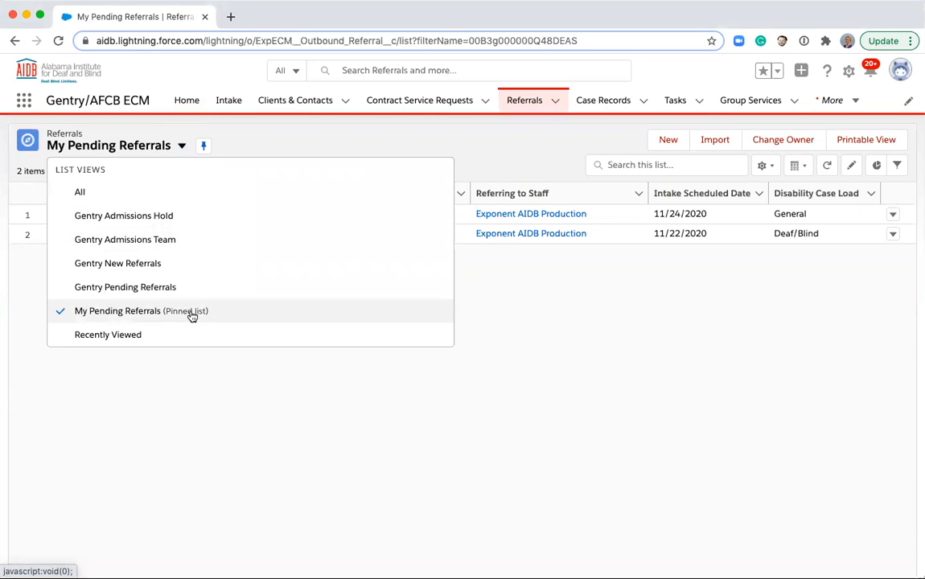
left_click(189, 313)
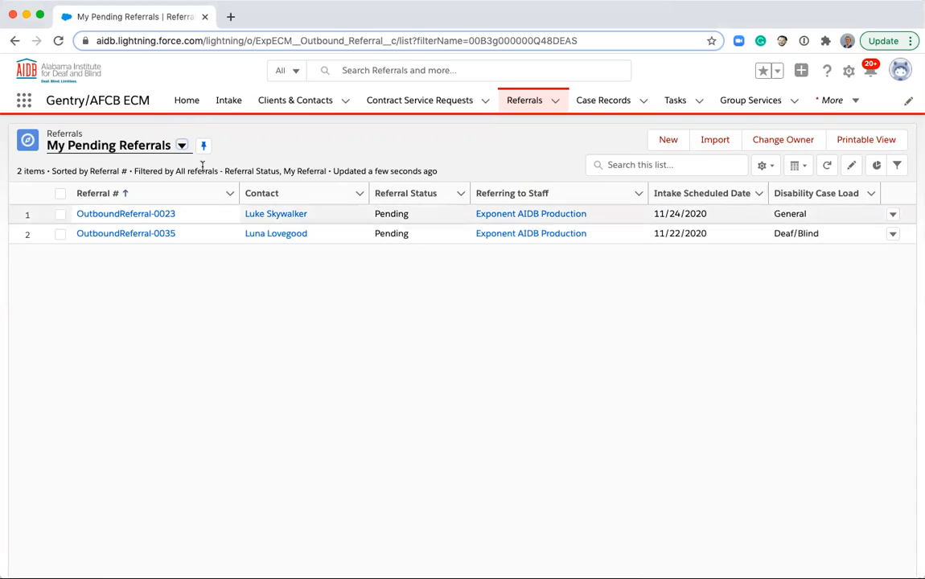
- Search for the referred client by first name under the Adult Services program and start an intake with the existing contact
left_click(227, 102)
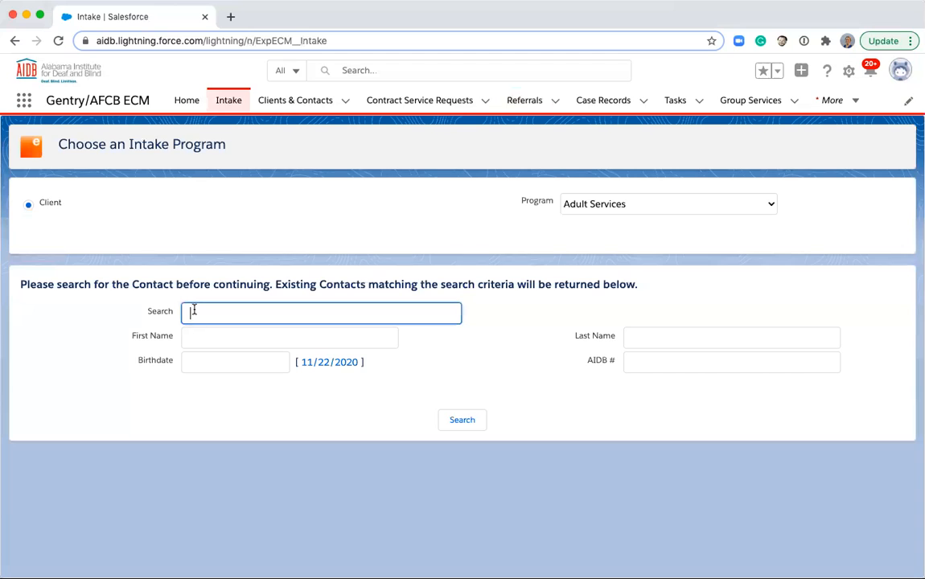
type("Luna")
left_click(462, 419)
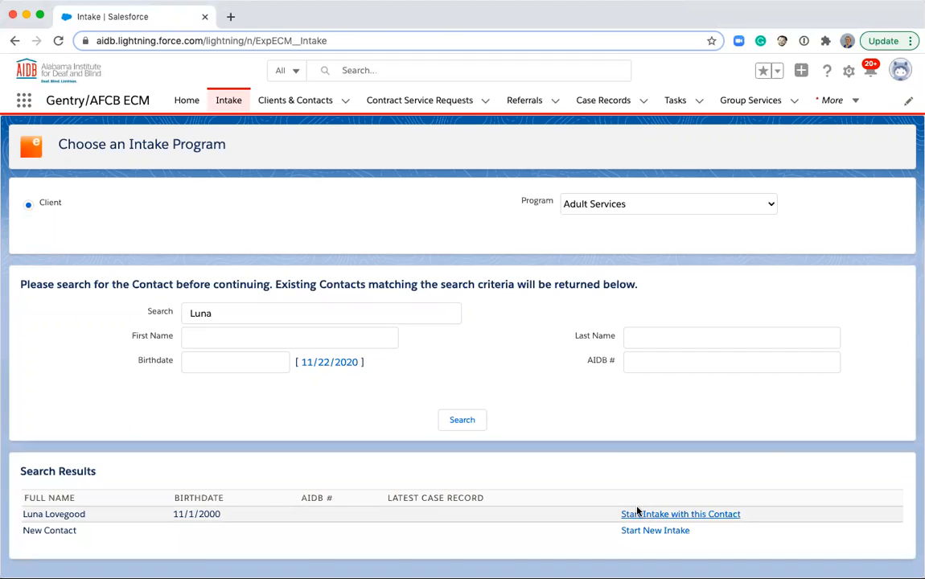
left_click(658, 513)
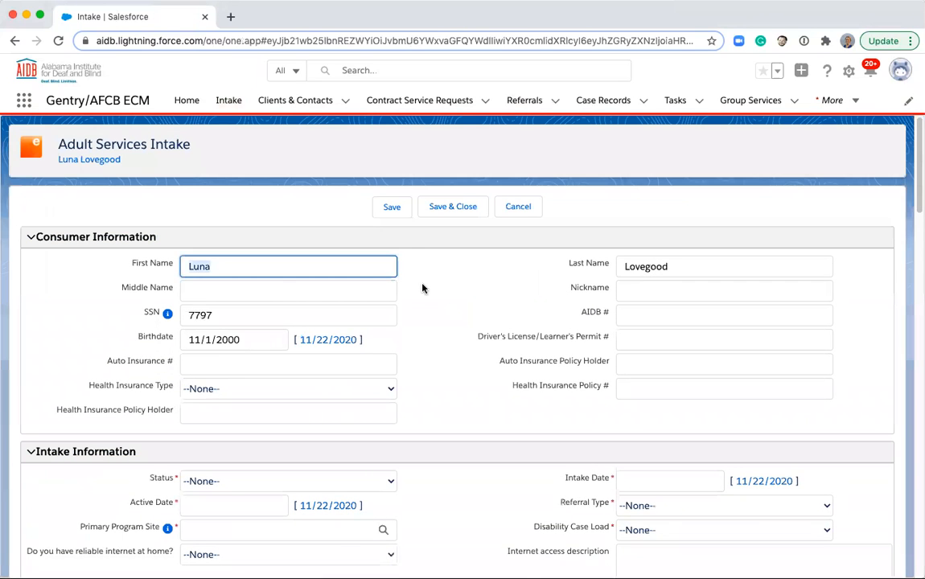
- Set the intake status to Active and the active date to 11/22/2020
scroll(423, 287, "down", 3)
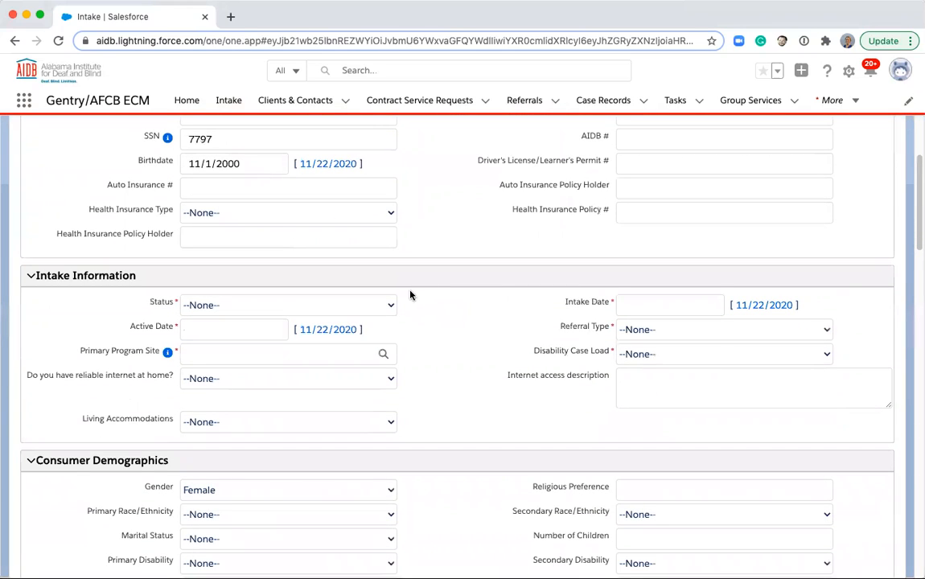
left_click(341, 309)
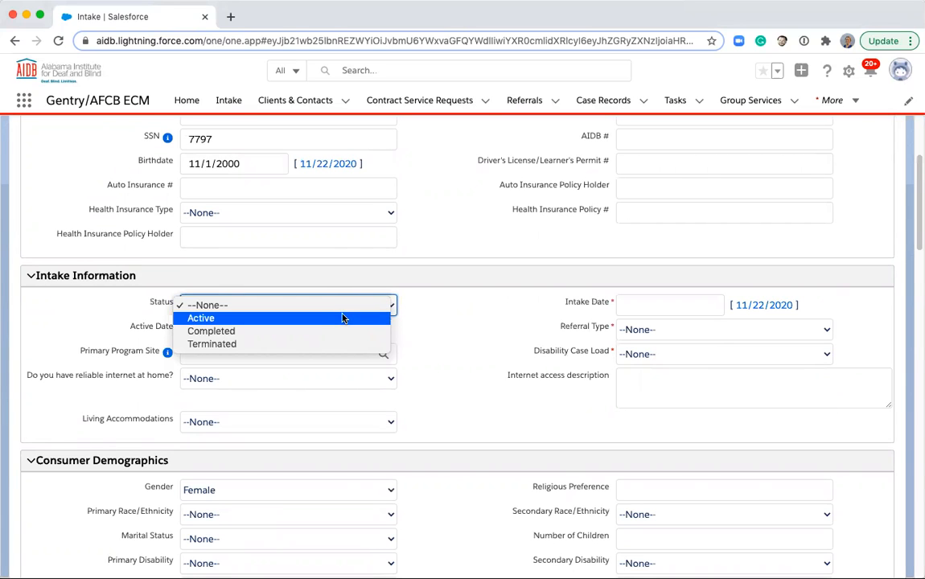
left_click(342, 318)
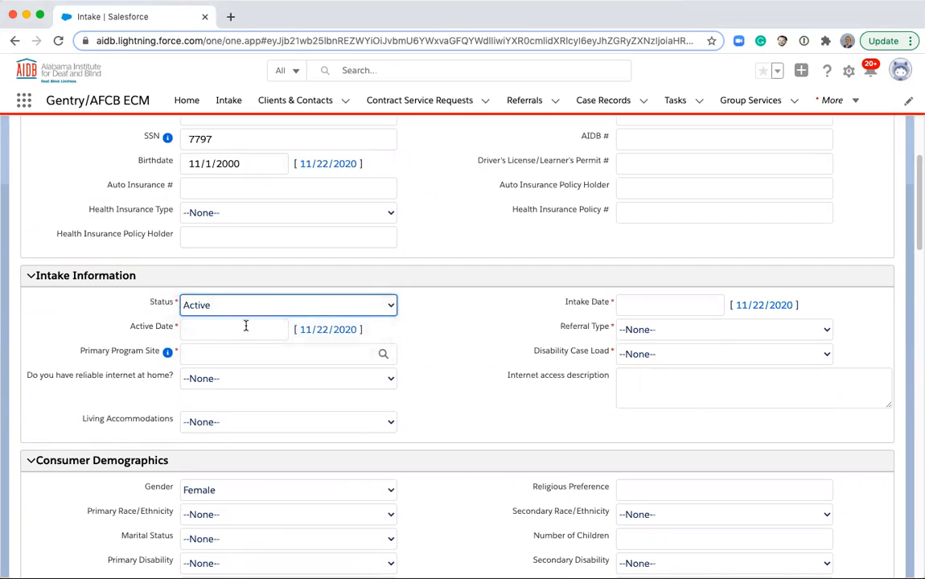
left_click(324, 332)
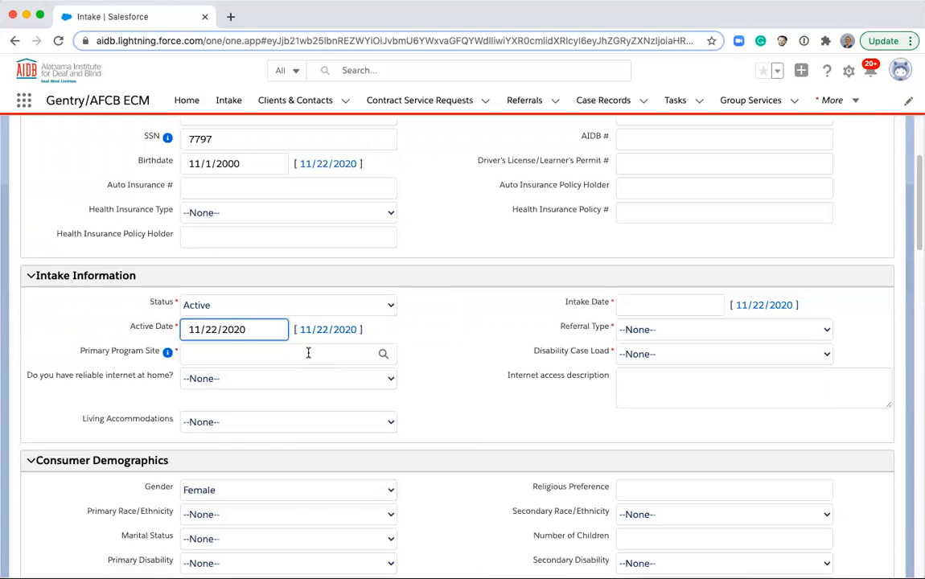
- Look up "Gentry" as the primary program site and select Gentry Campus
left_click(309, 353)
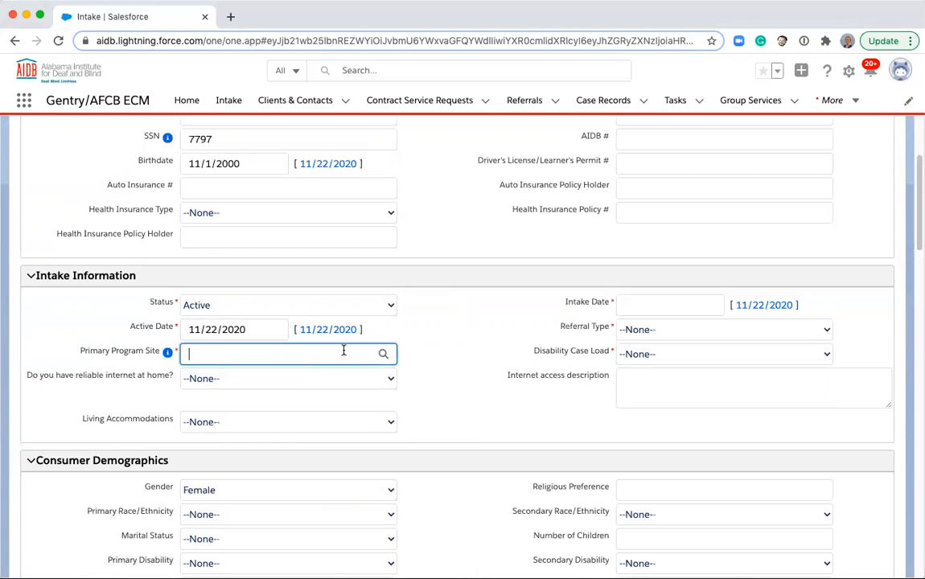
type("Gentry")
left_click(382, 354)
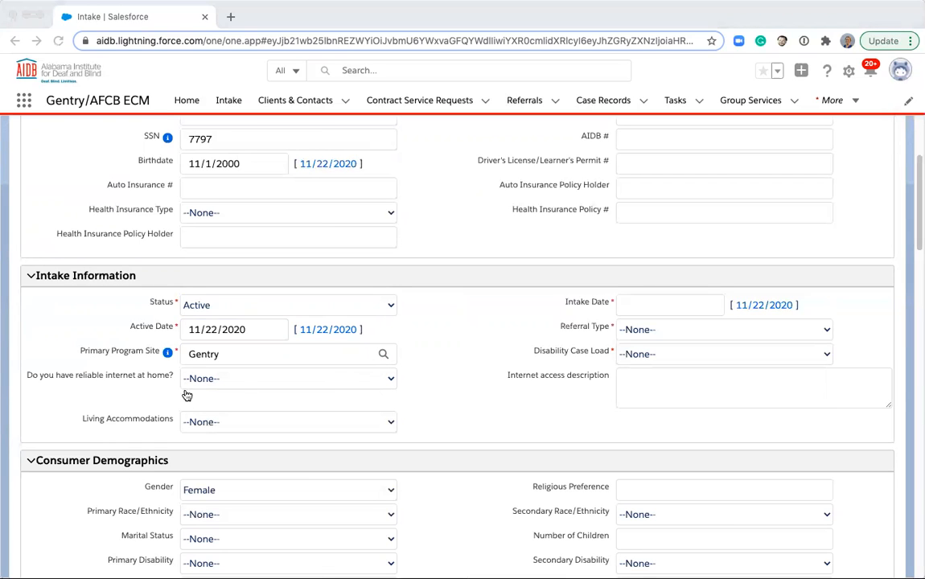
left_click(173, 400)
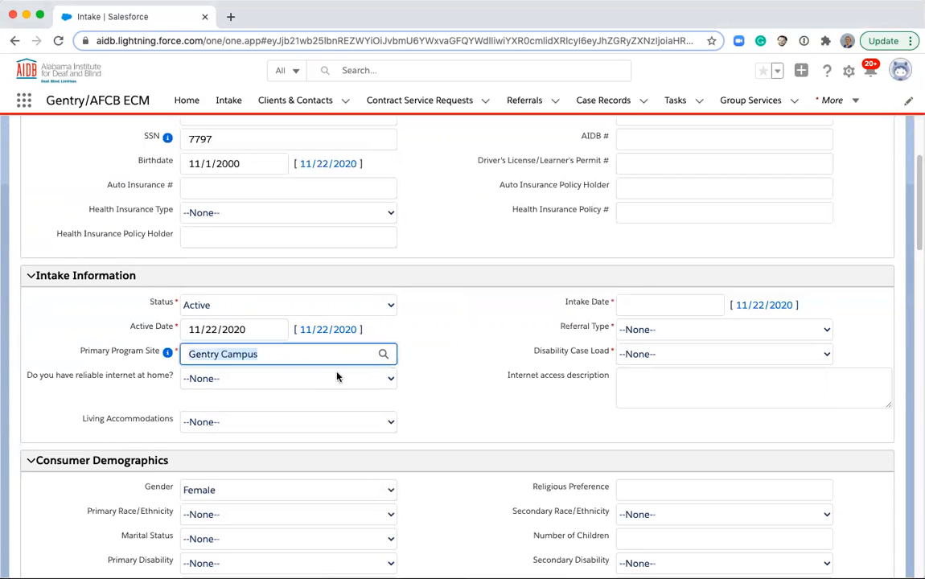
- Fill in the intake date 11/22/2020, referral type ADRS and disability case load Deaf/Blind
left_click(756, 305)
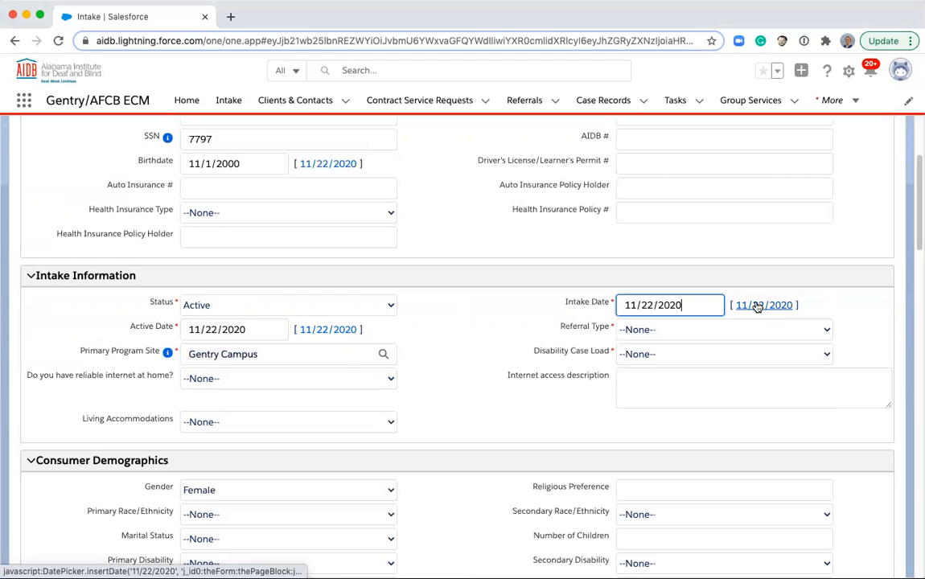
left_click(682, 332)
left_click(683, 342)
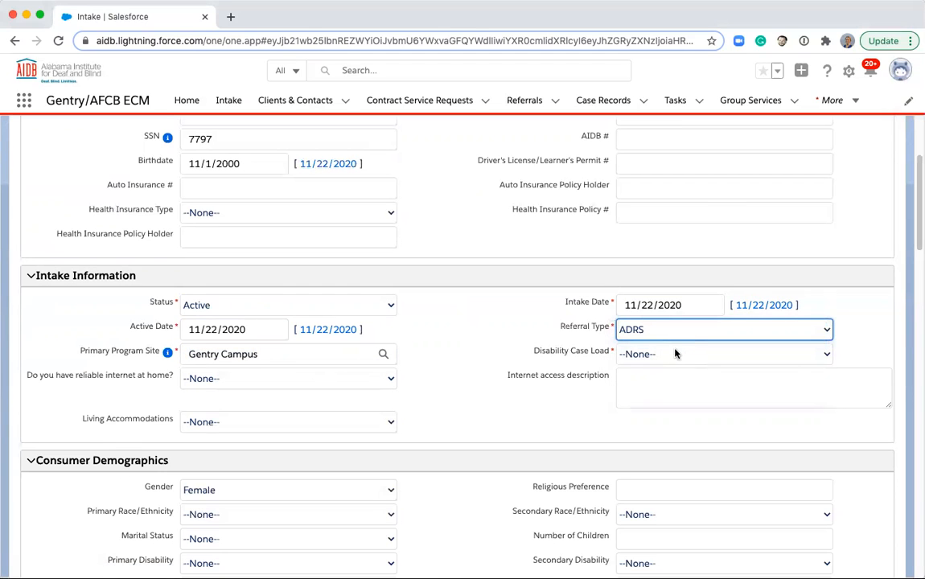
left_click(667, 354)
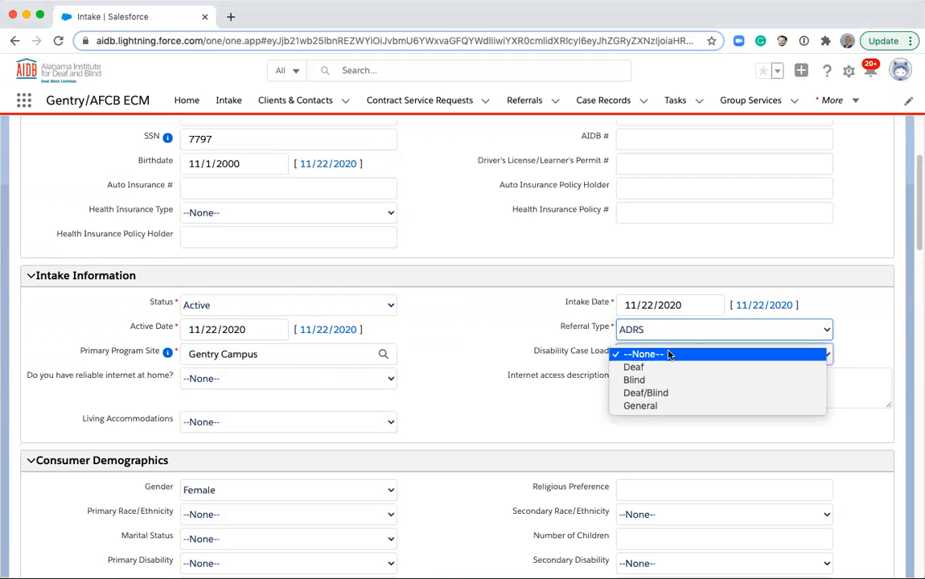
left_click(666, 394)
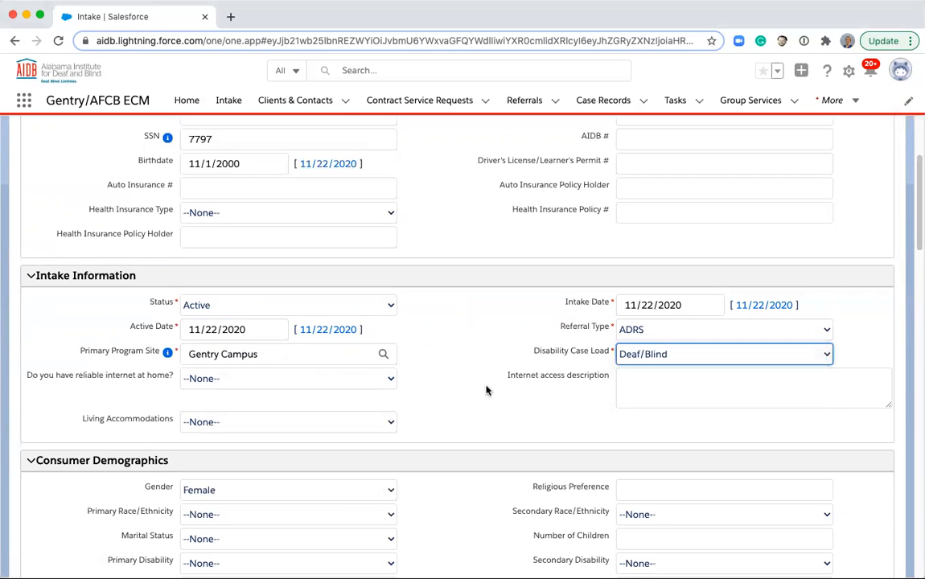
- Update the referral status in the incoming ADRS referral information, and save and close the intake
scroll(485, 390, "down", 5)
scroll(486, 390, "down", 15)
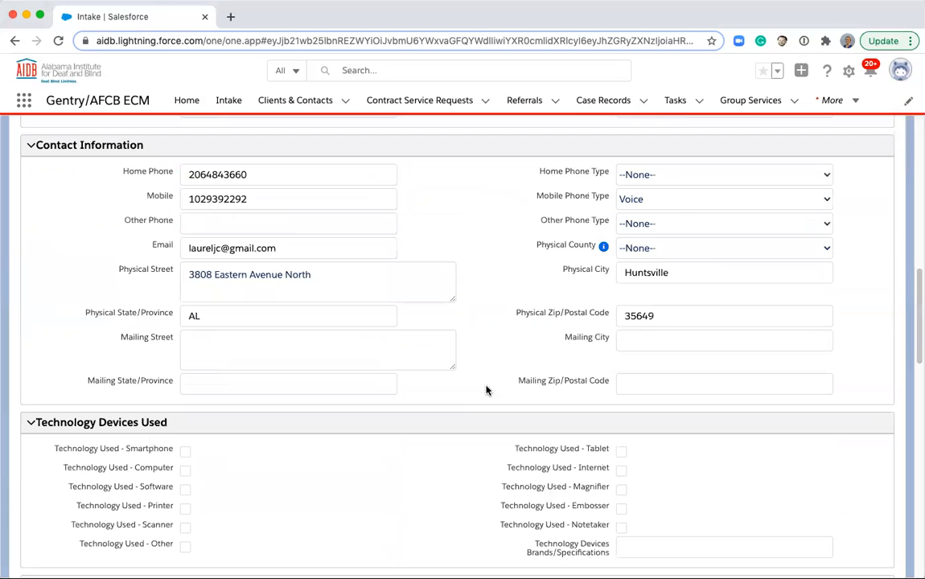
scroll(486, 390, "down", 4)
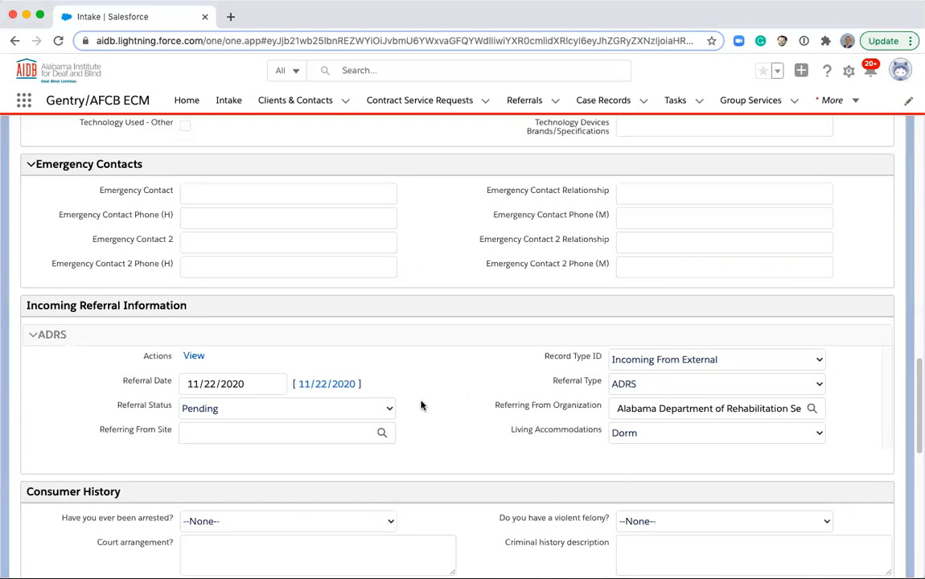
left_click(294, 413)
left_click(295, 421)
scroll(293, 421, "up", 3)
scroll(294, 421, "up", 15)
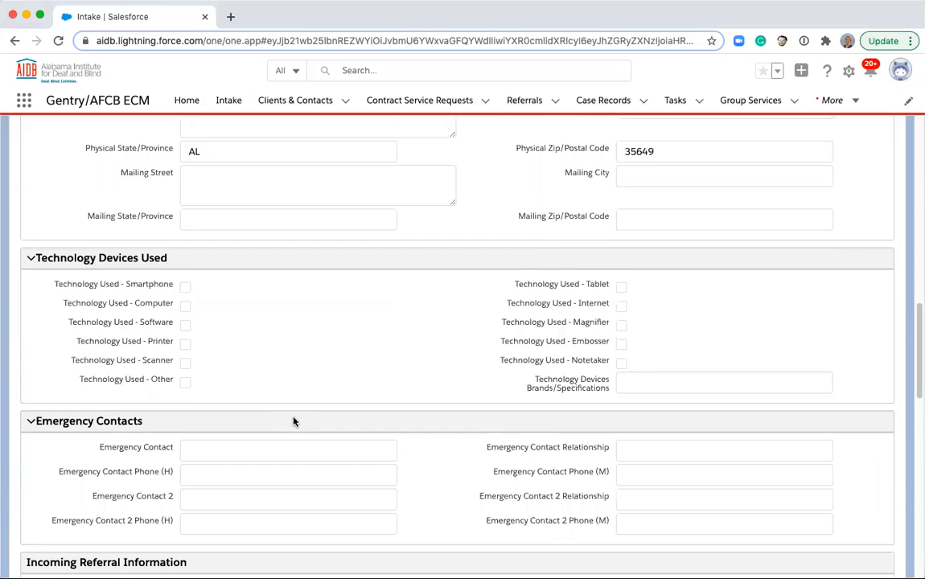
scroll(293, 421, "up", 8)
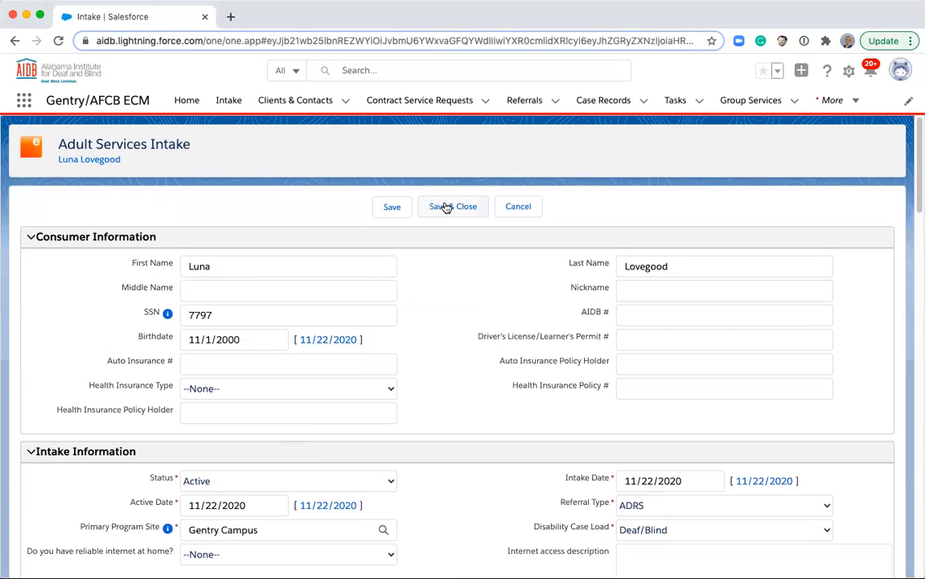
left_click(447, 206)
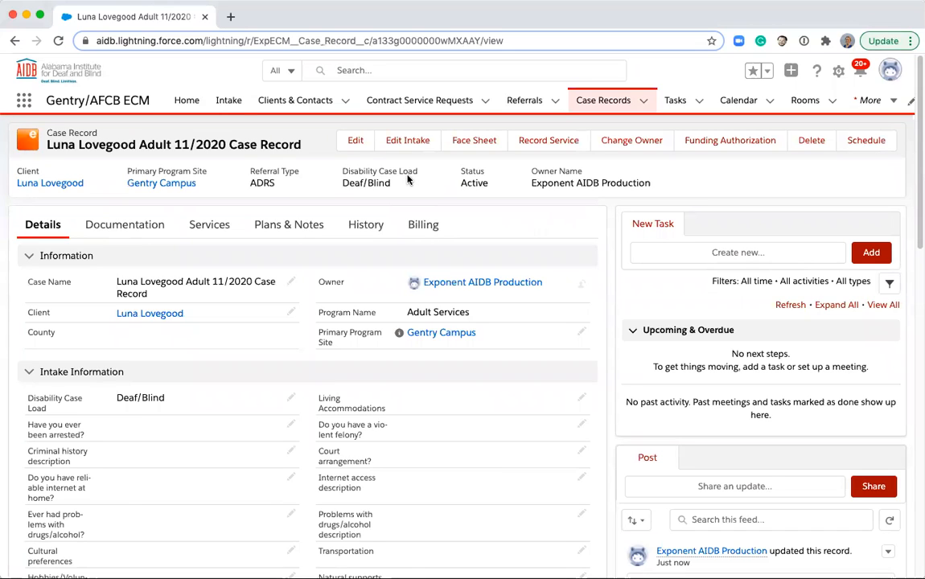
- Review the contract service request listed in the case record's billing information and return to the case record
left_click(418, 227)
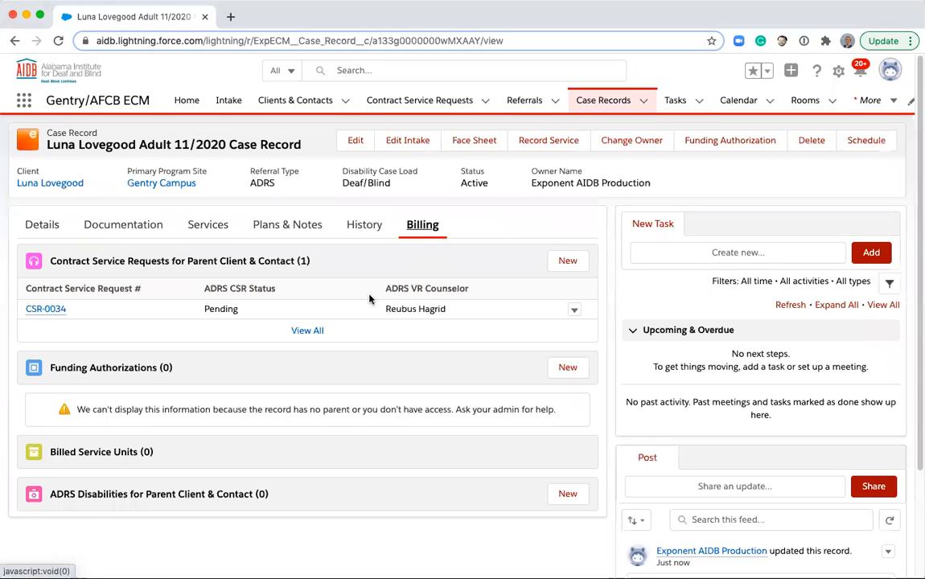
mouse_move(45, 310)
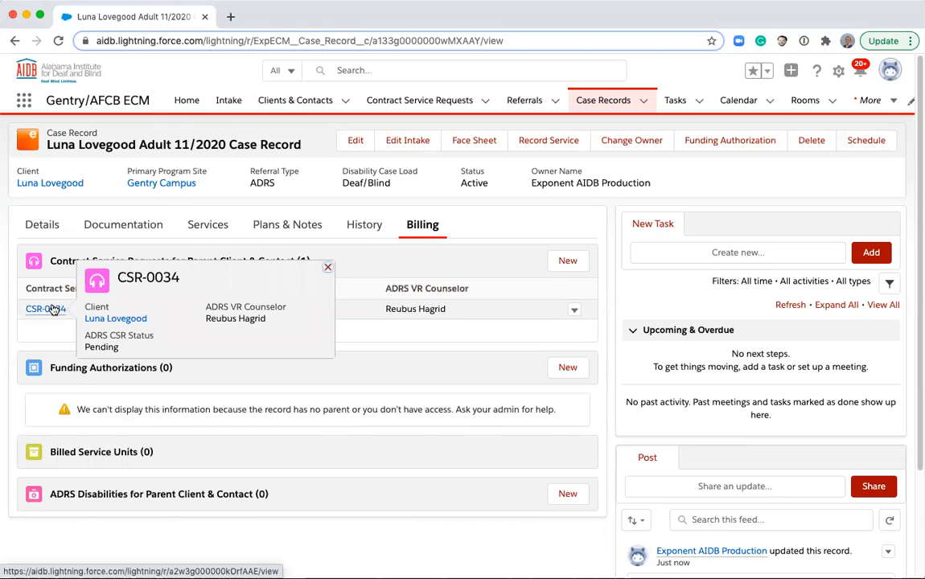
left_click(54, 309)
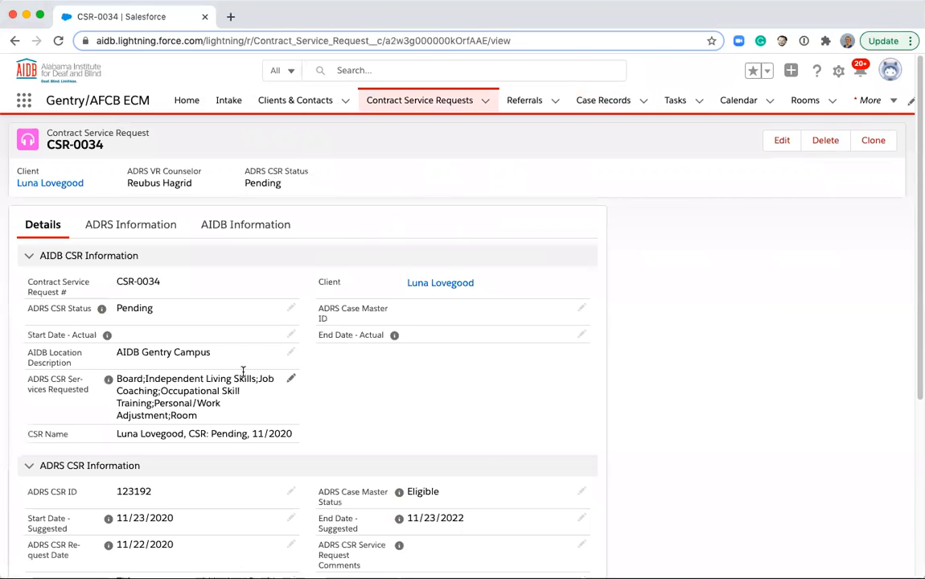
scroll(392, 410, "down", 3)
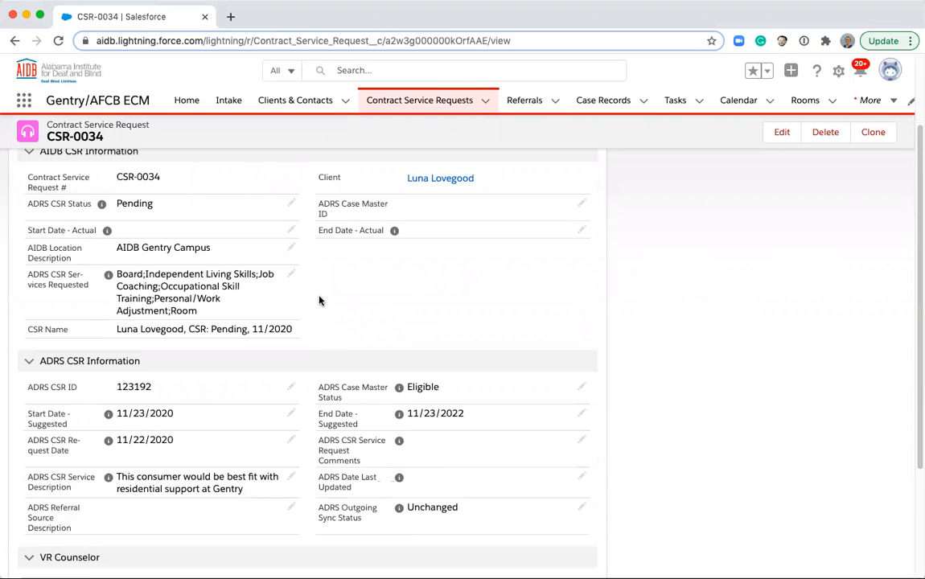
left_click(15, 40)
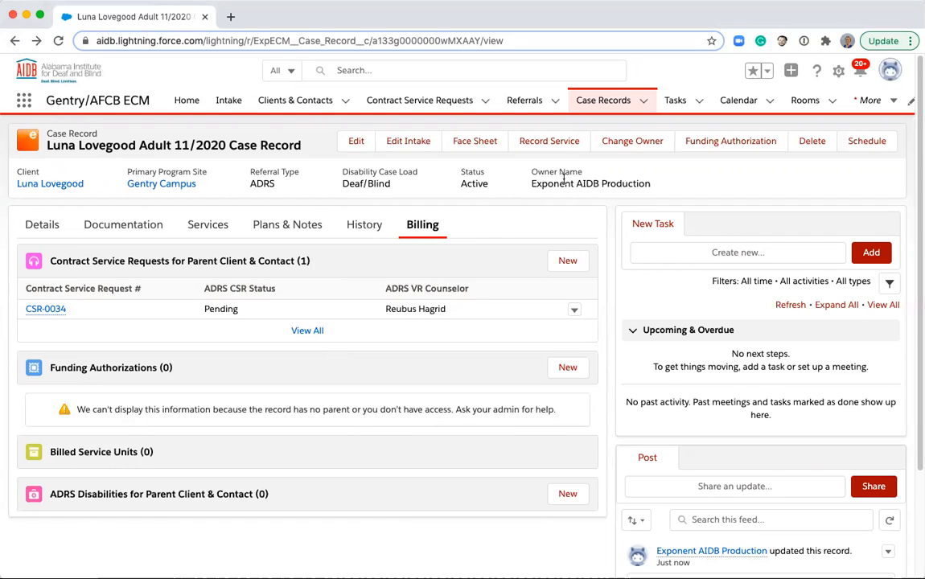
- Create a funding authorization for the client's pending 11/2020 contract service request with start date Nov 22, 2020
left_click(706, 145)
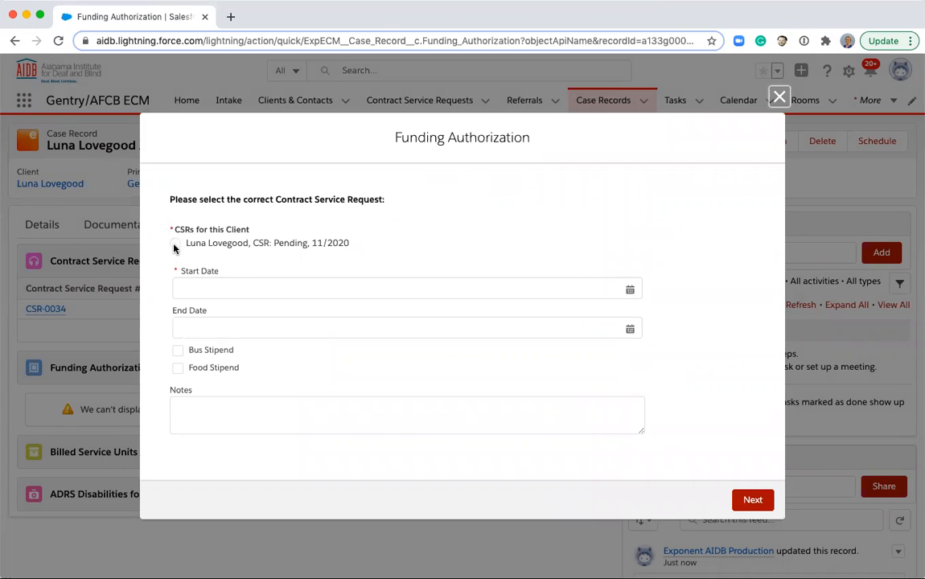
left_click(174, 245)
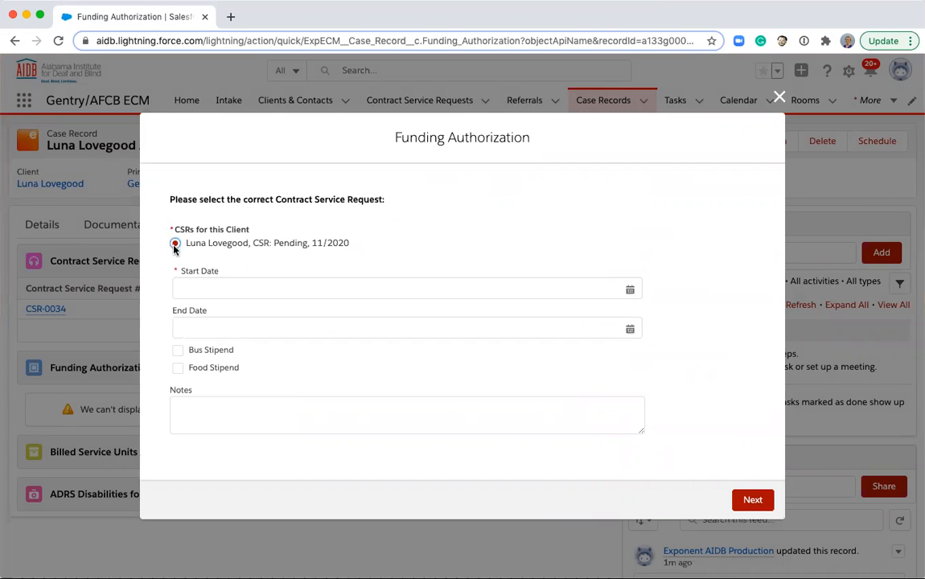
left_click(237, 283)
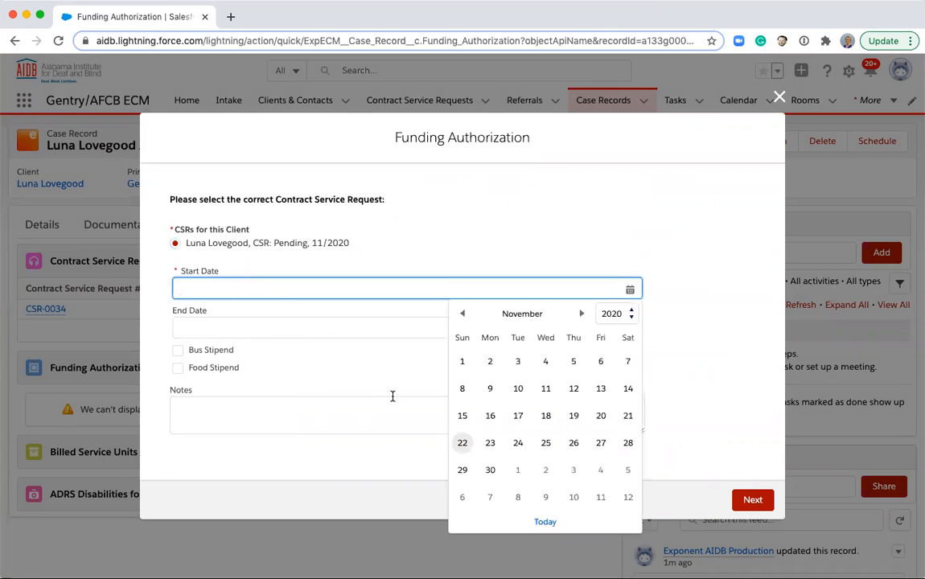
left_click(463, 444)
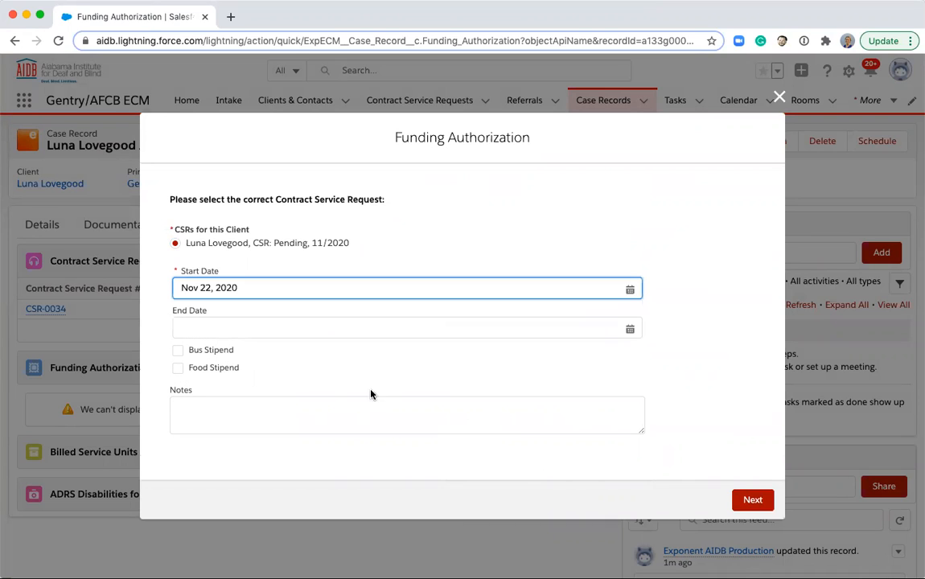
left_click(756, 503)
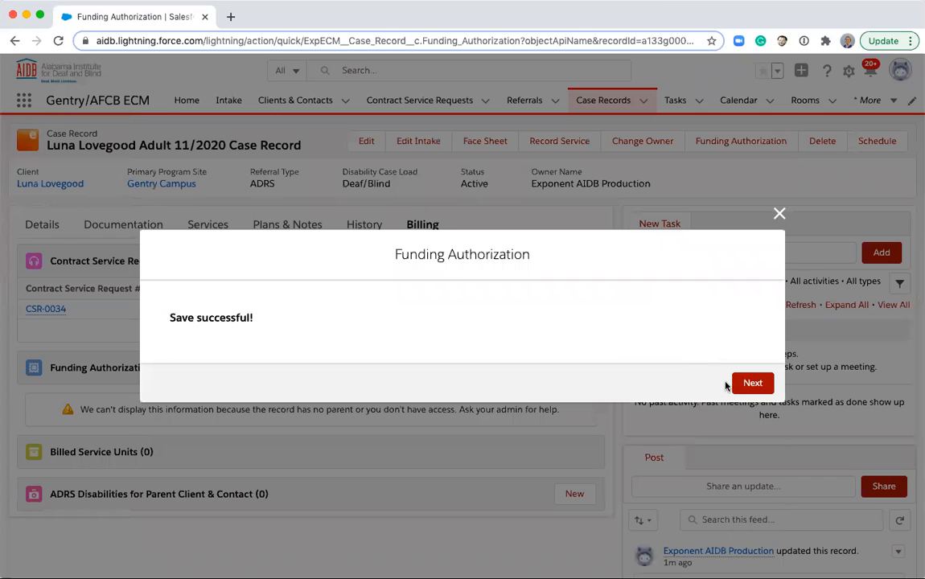
left_click(751, 384)
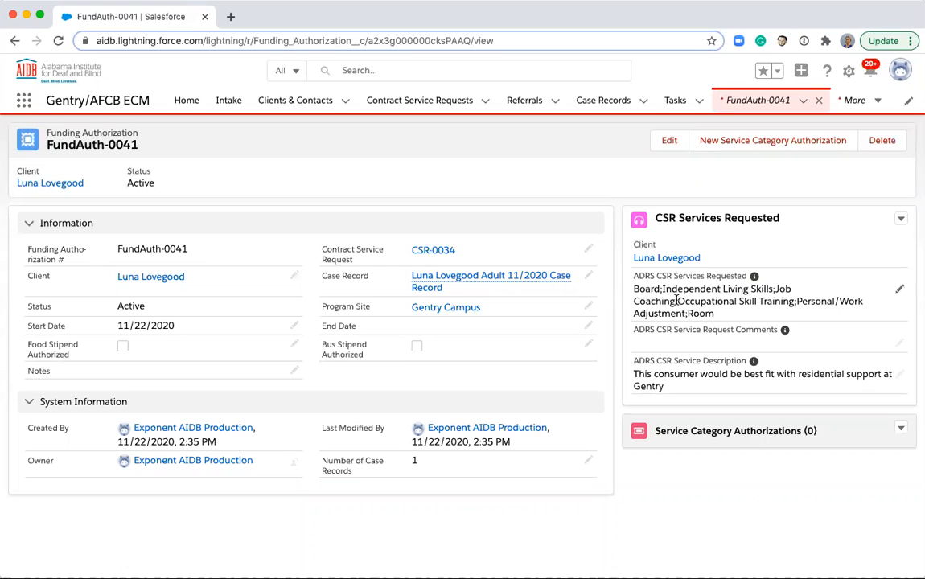
- Create an Individual Room and Board service category authorization under the funding authorization with start date Nov 22, 2020
left_click(722, 152)
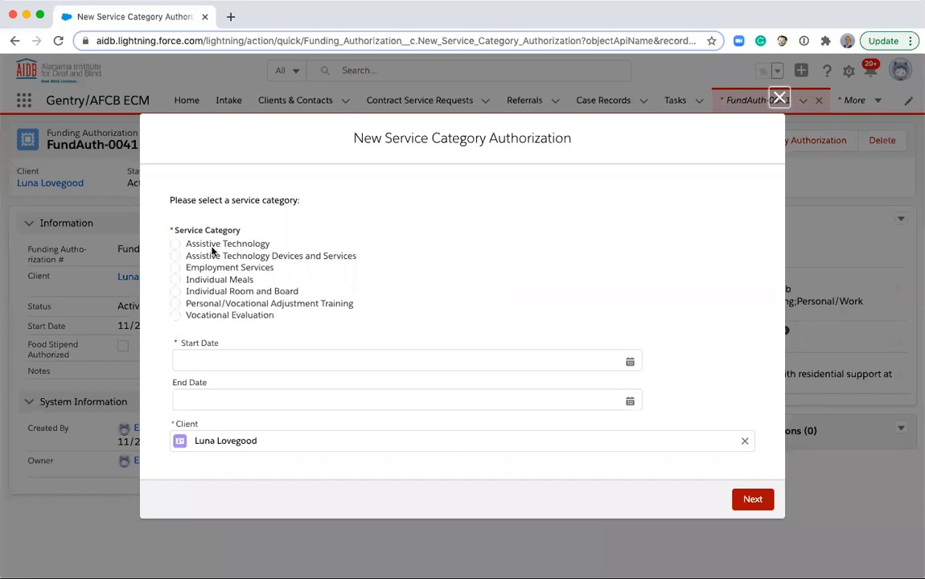
left_click(176, 293)
left_click(196, 359)
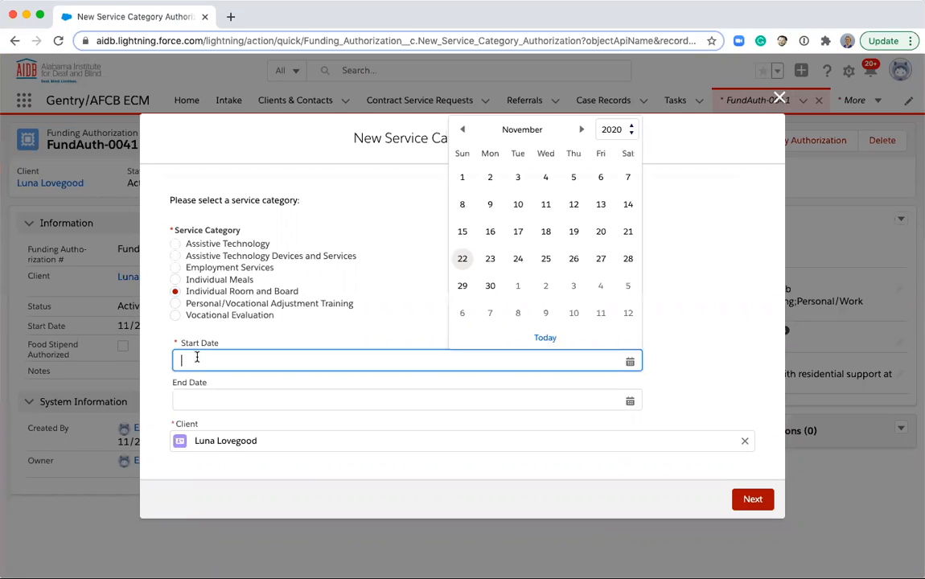
left_click(460, 258)
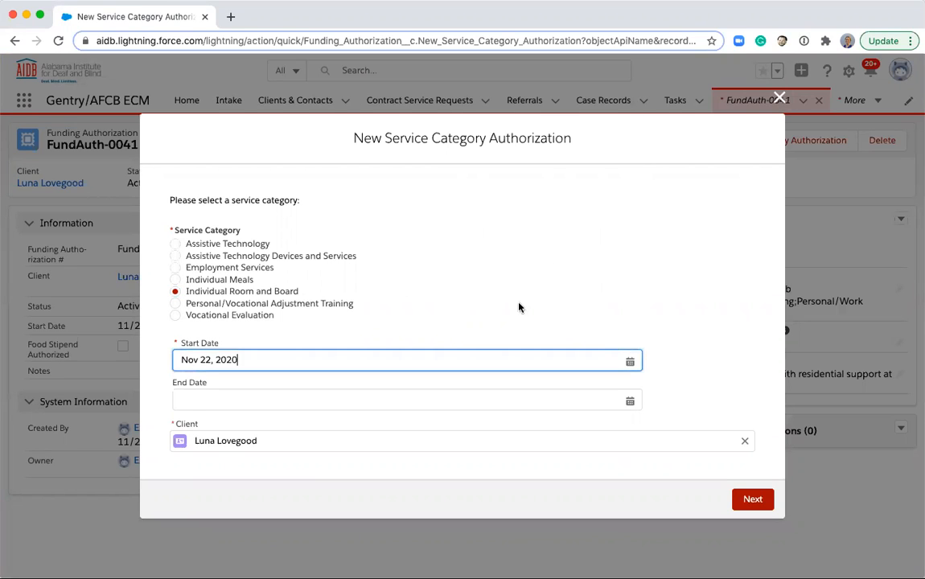
left_click(754, 500)
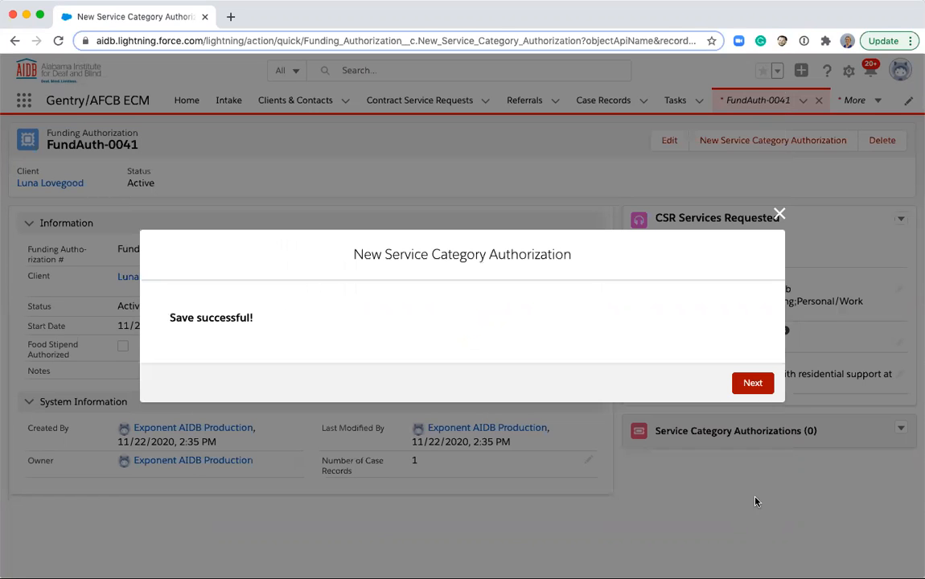
left_click(747, 384)
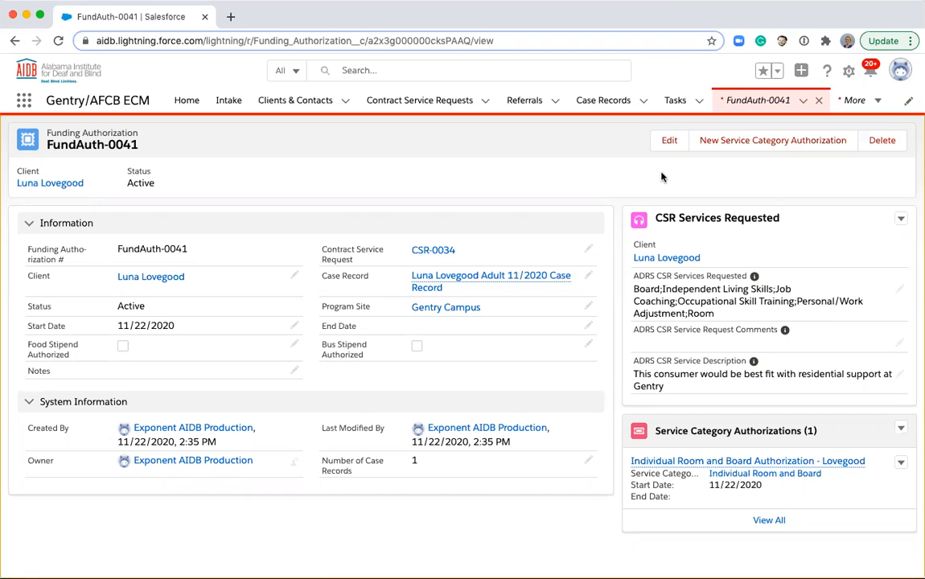
- Add an Assistive Technology service category authorization to the funding authorization with start date Nov 22, 2020
left_click(747, 143)
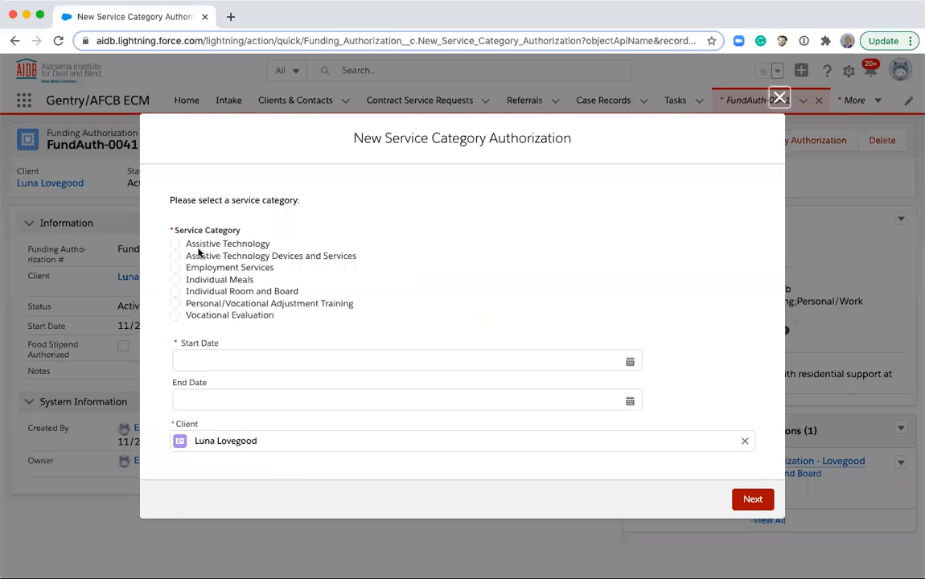
left_click(205, 248)
left_click(226, 356)
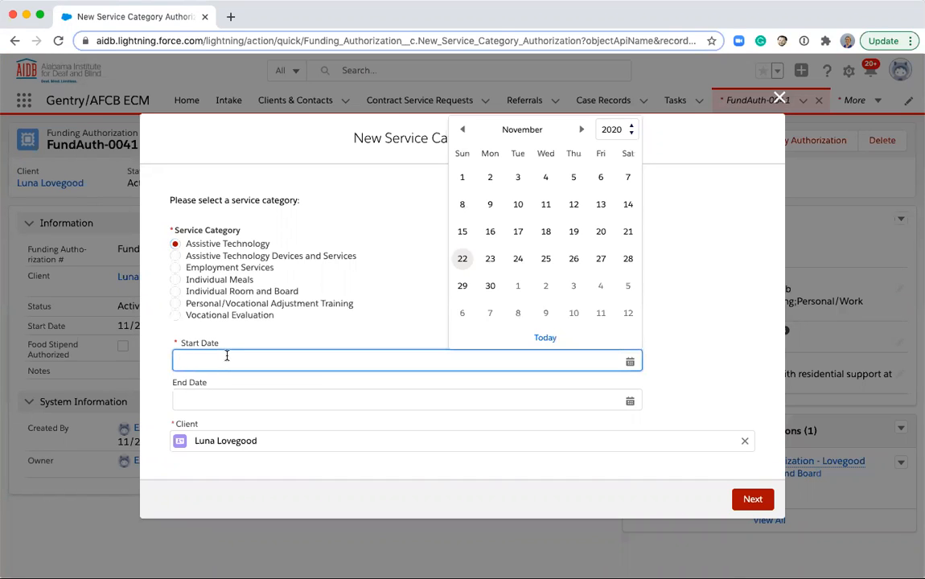
left_click(462, 259)
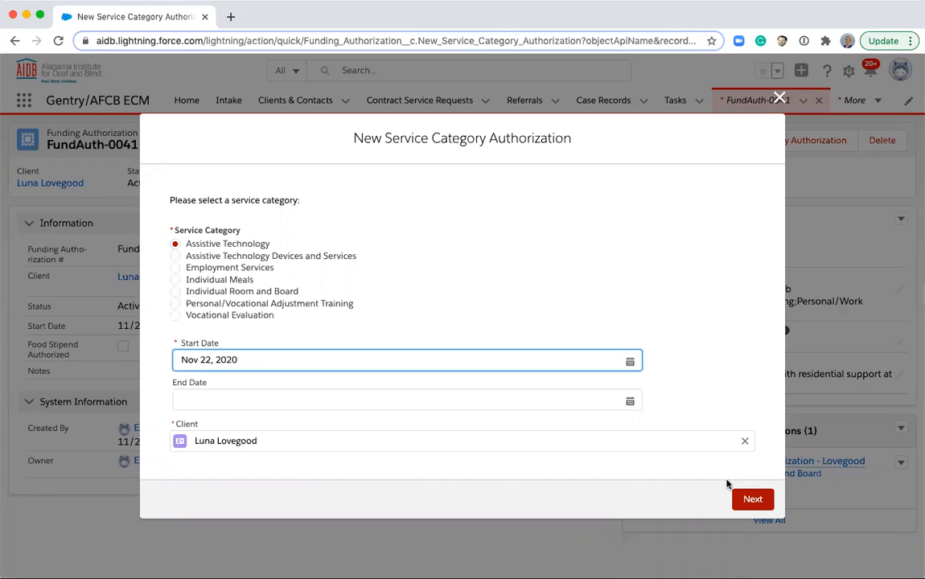
left_click(741, 496)
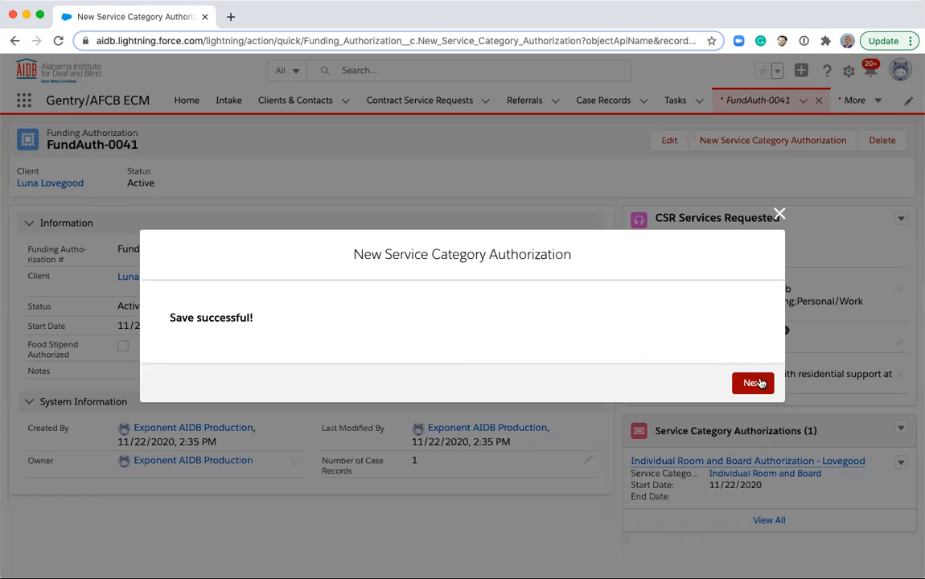
left_click(740, 386)
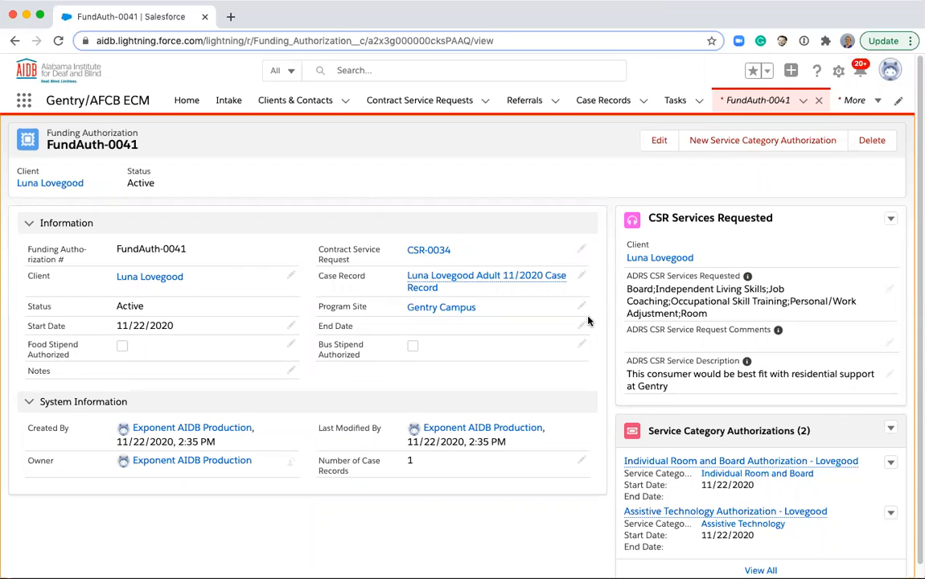
- Open the linked Adult 11/2020 case record and review its billing authorizations, plans and notes, and details
mouse_move(510, 281)
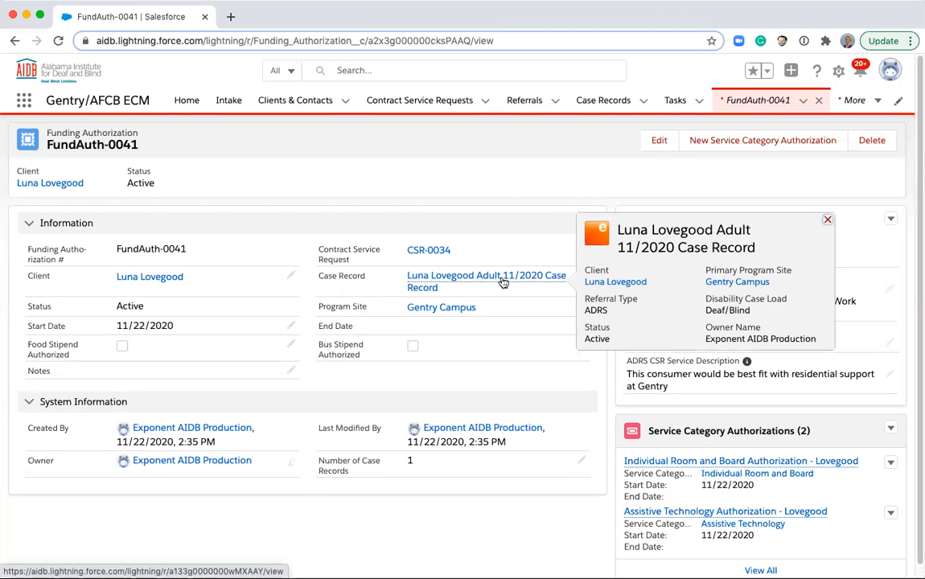
left_click(503, 282)
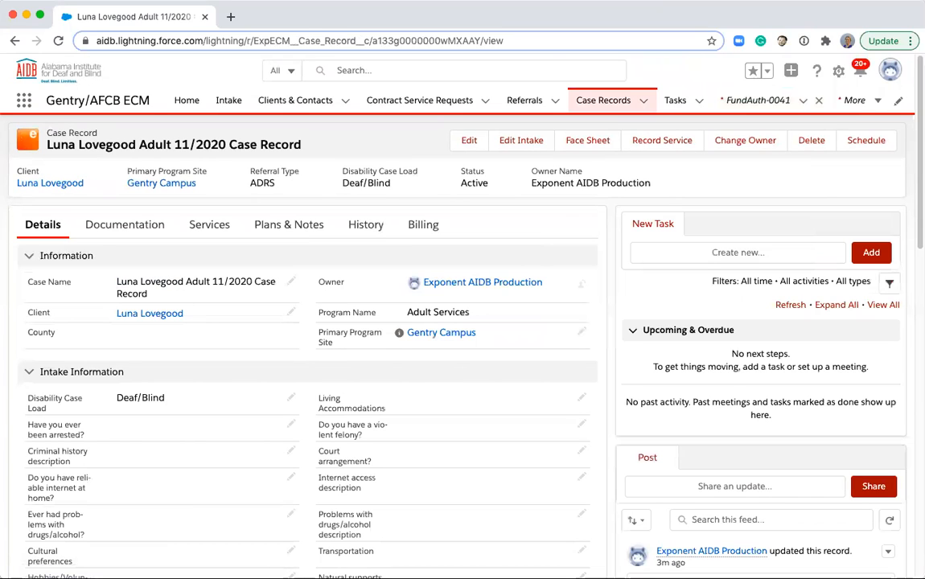
left_click(423, 226)
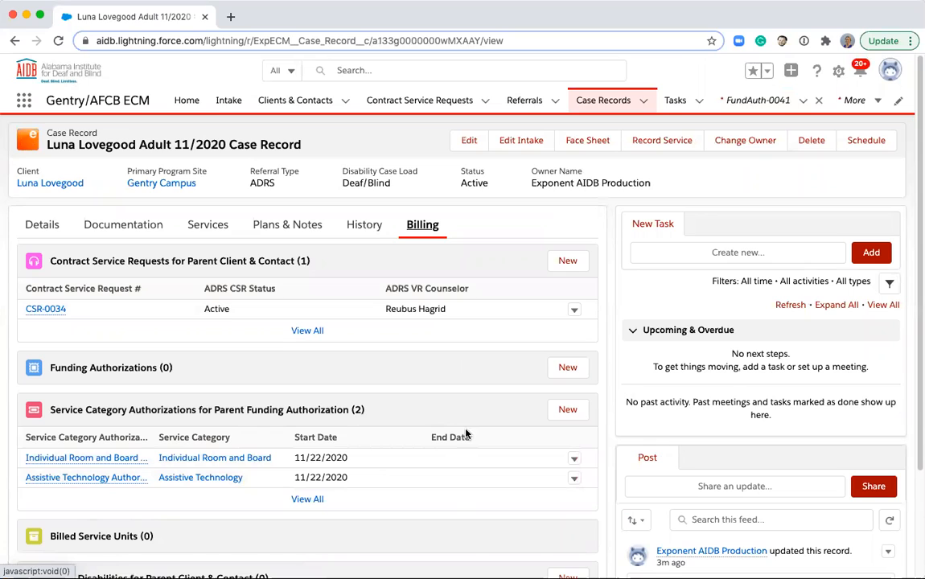
left_click(44, 226)
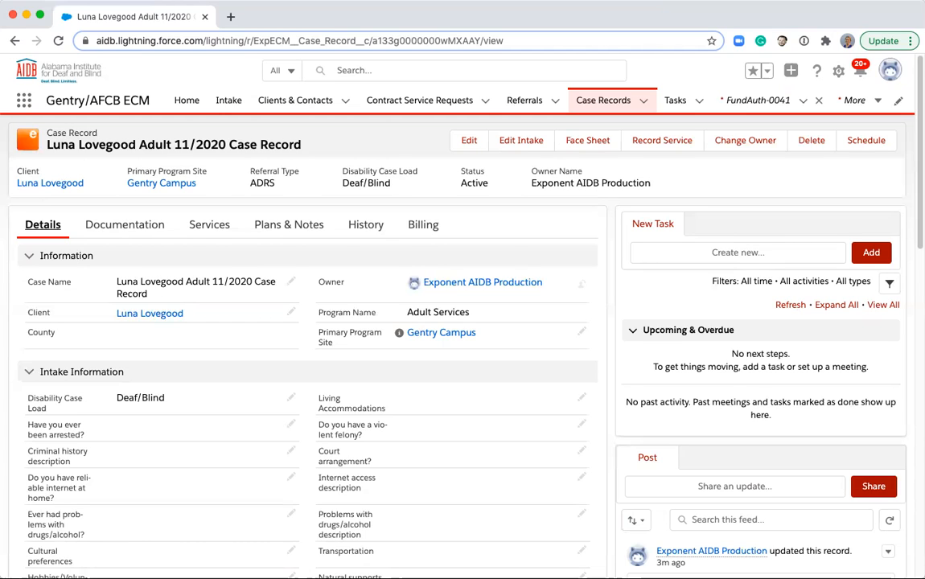
left_click(288, 235)
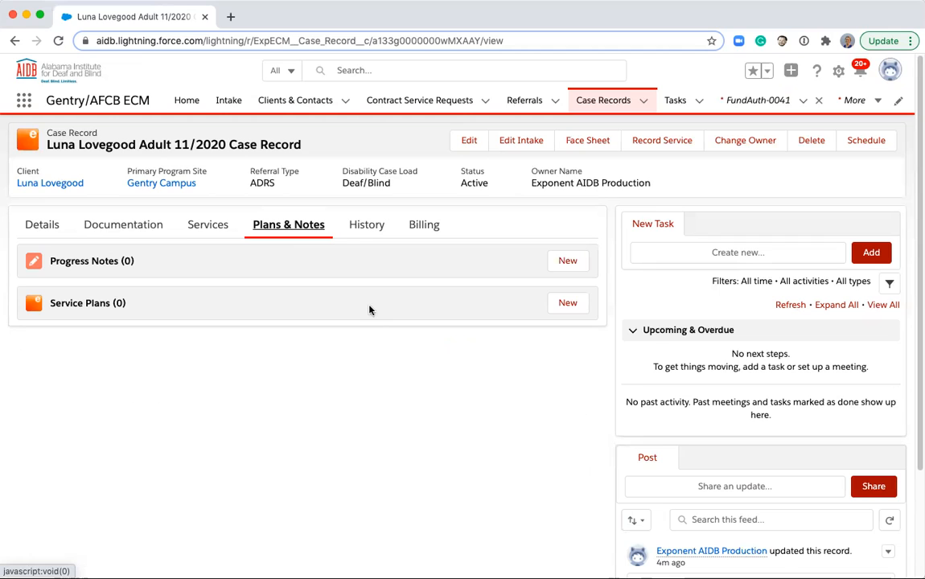
left_click(35, 232)
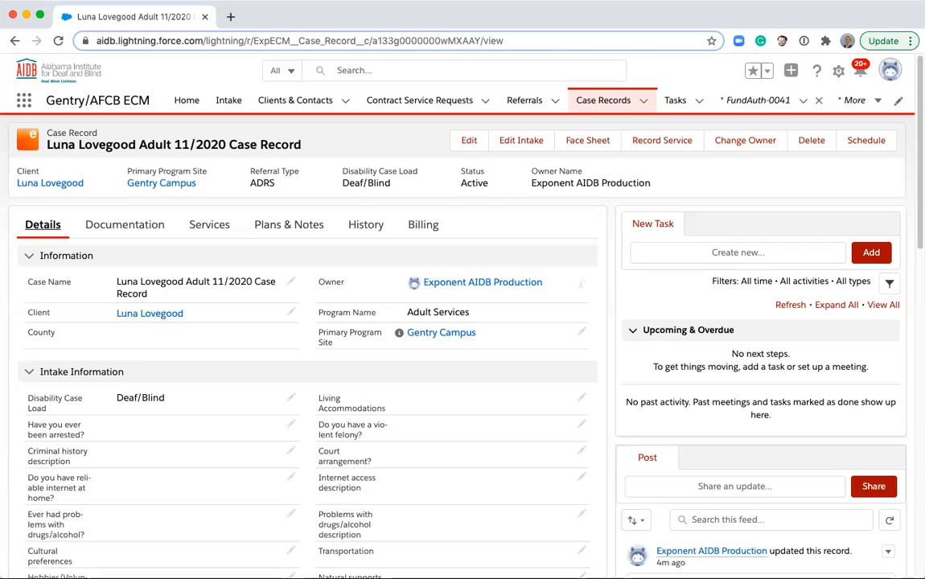
- Close the case record by setting its status to Completed and its closed date to 11/22/2020, and save it
left_click(460, 148)
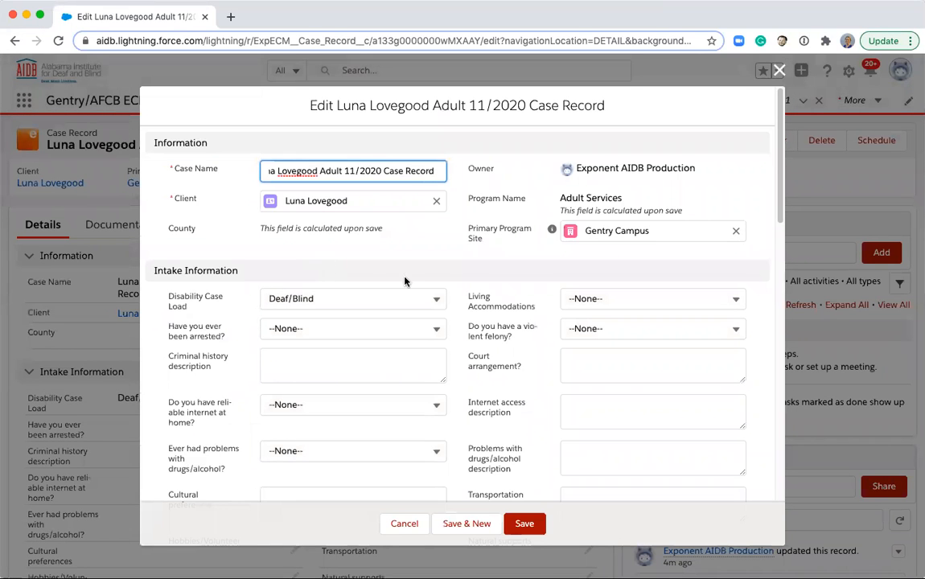
scroll(471, 297, "down", 1)
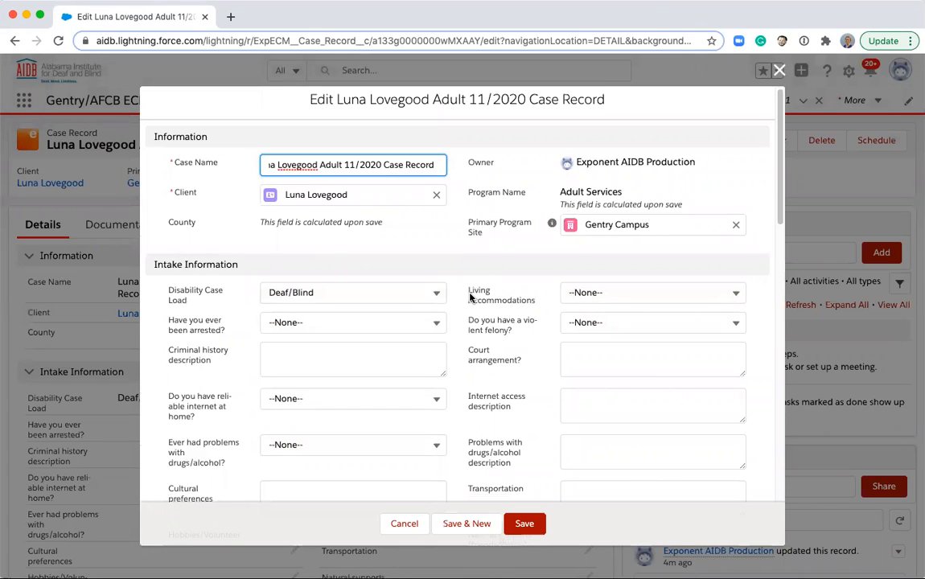
scroll(470, 298, "down", 5)
scroll(471, 297, "down", 5)
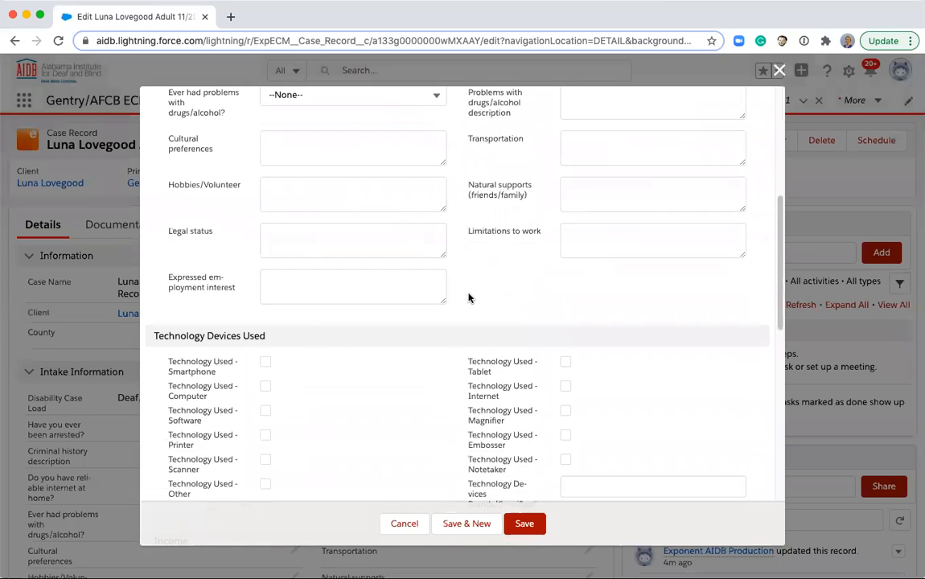
scroll(467, 298, "down", 3)
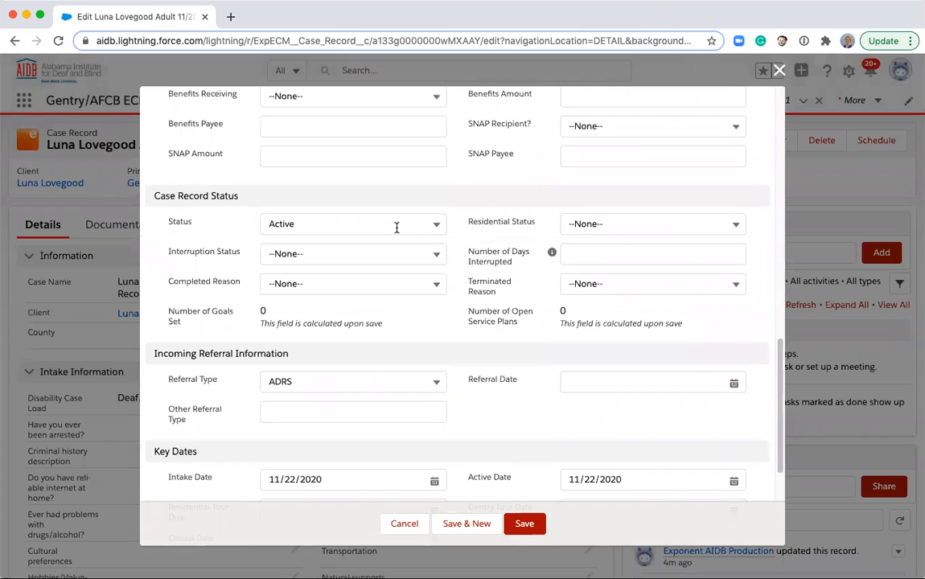
left_click(328, 225)
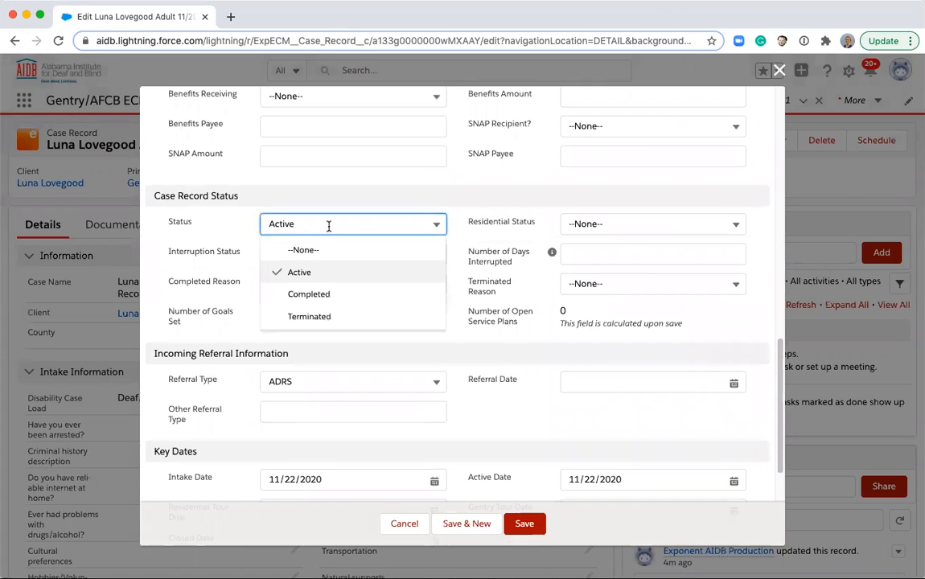
left_click(324, 294)
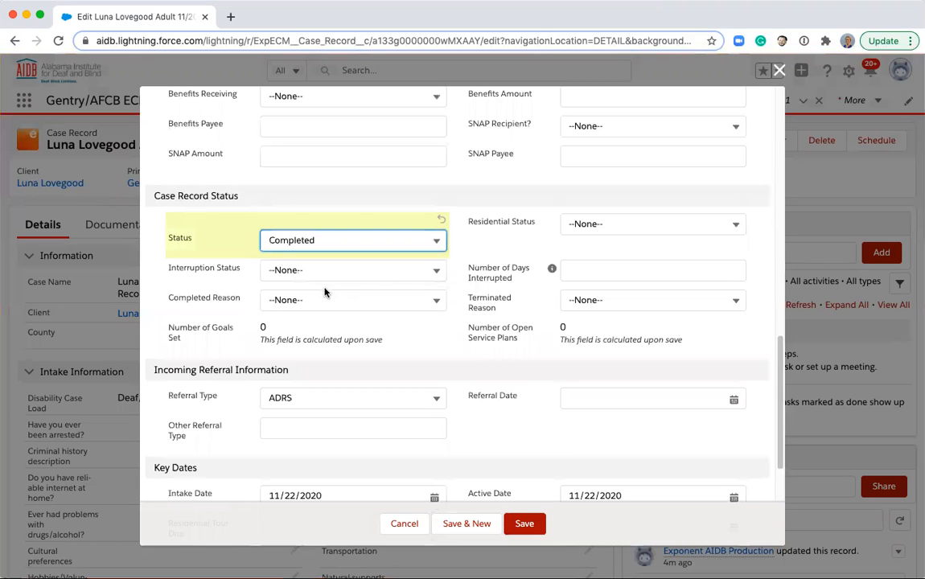
scroll(324, 291, "down", 3)
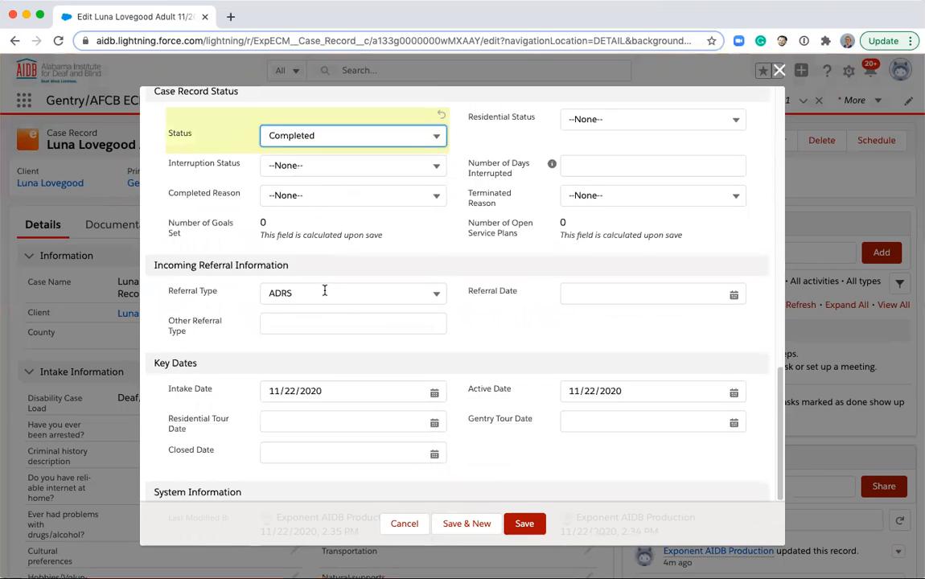
left_click(312, 442)
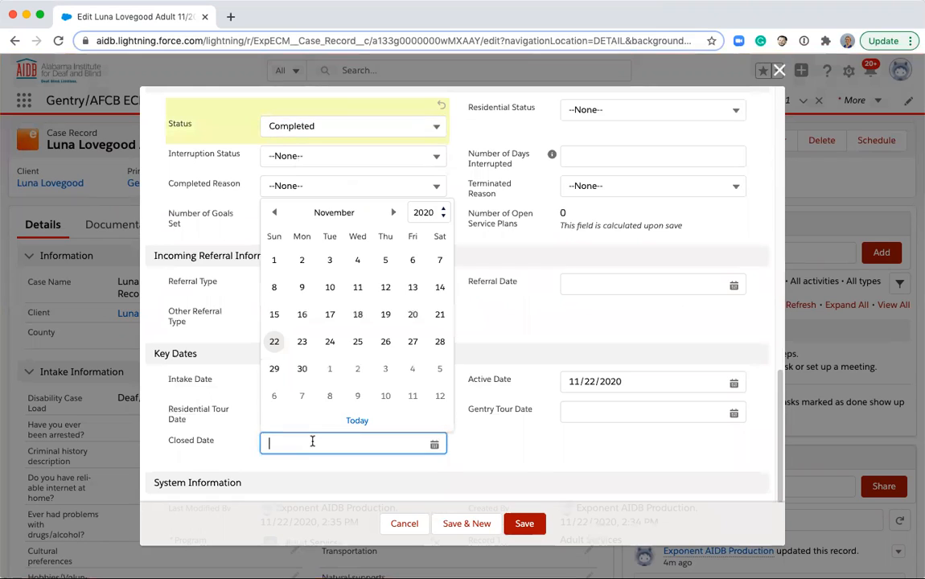
left_click(275, 341)
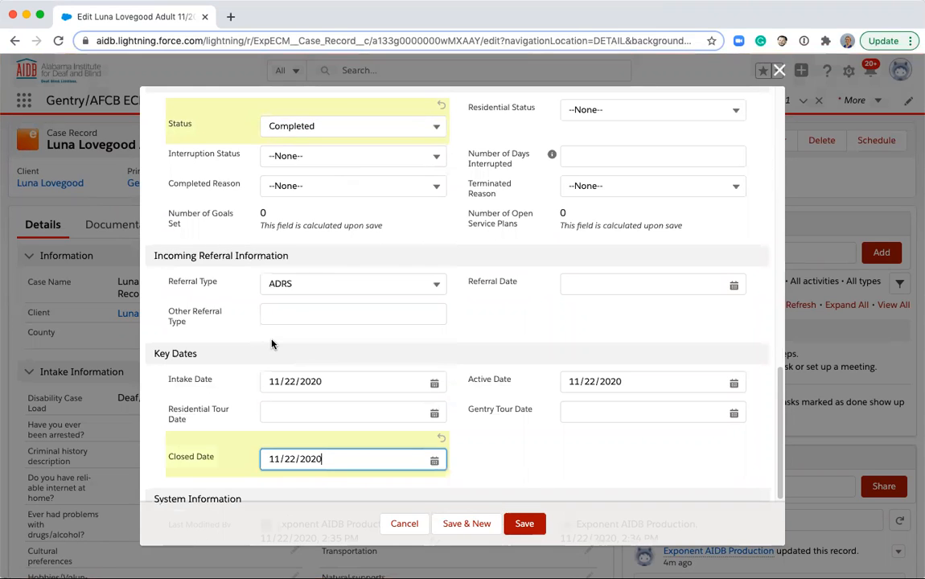
left_click(524, 523)
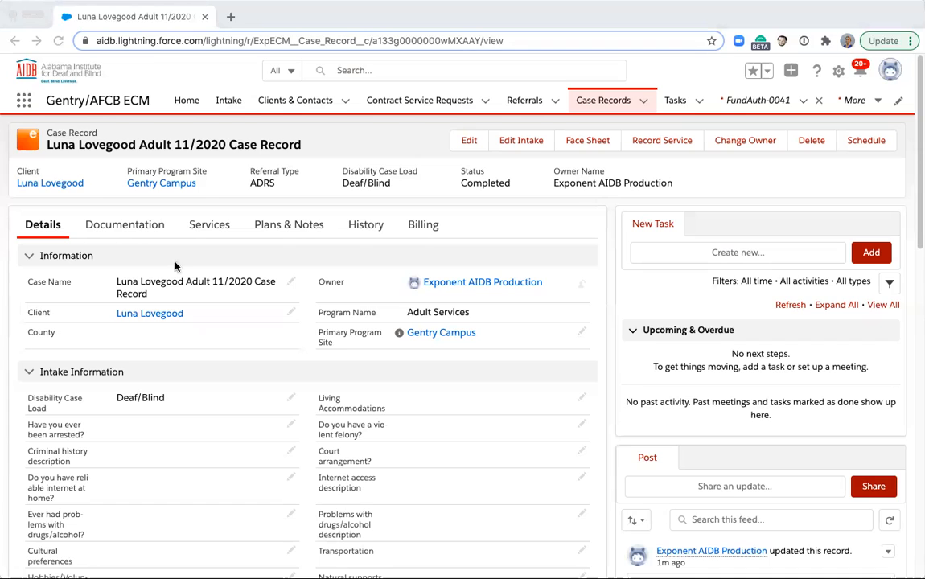
- Start a new documentation record of type AIDB Documentation for the case record
left_click(134, 223)
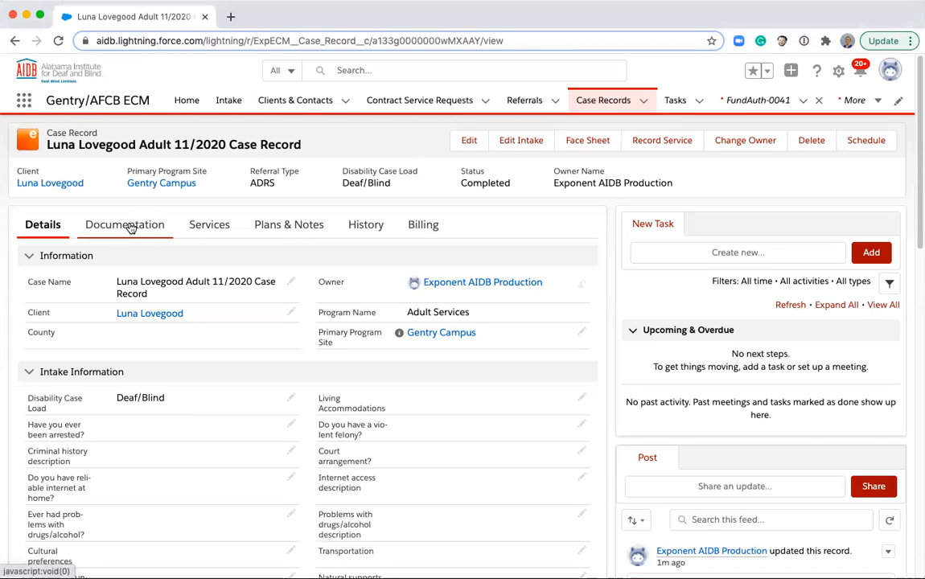
left_click(130, 229)
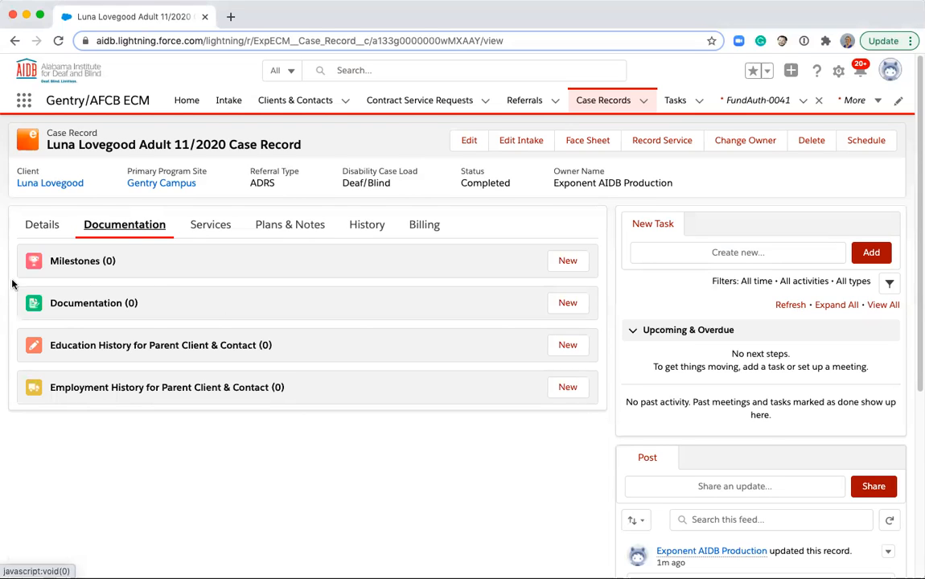
left_click(573, 308)
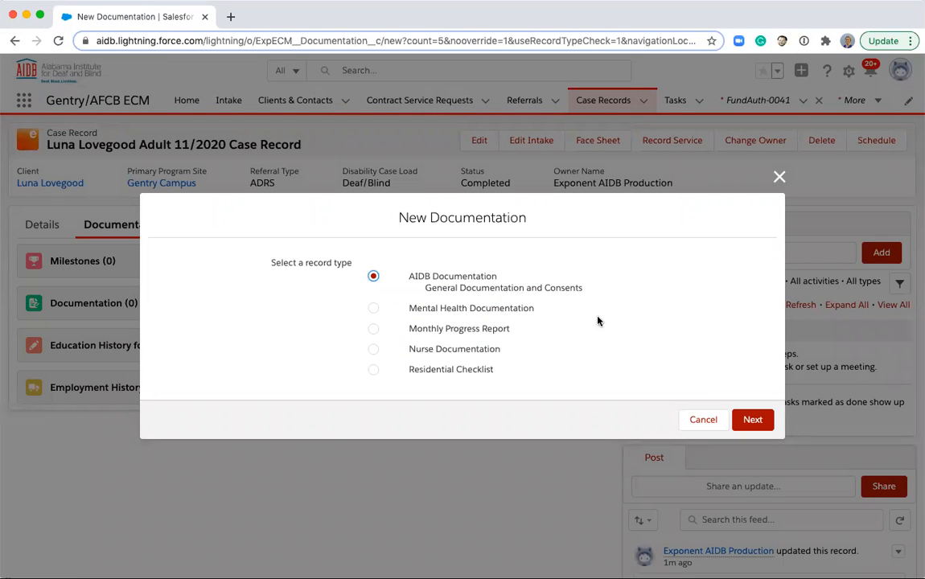
left_click(761, 422)
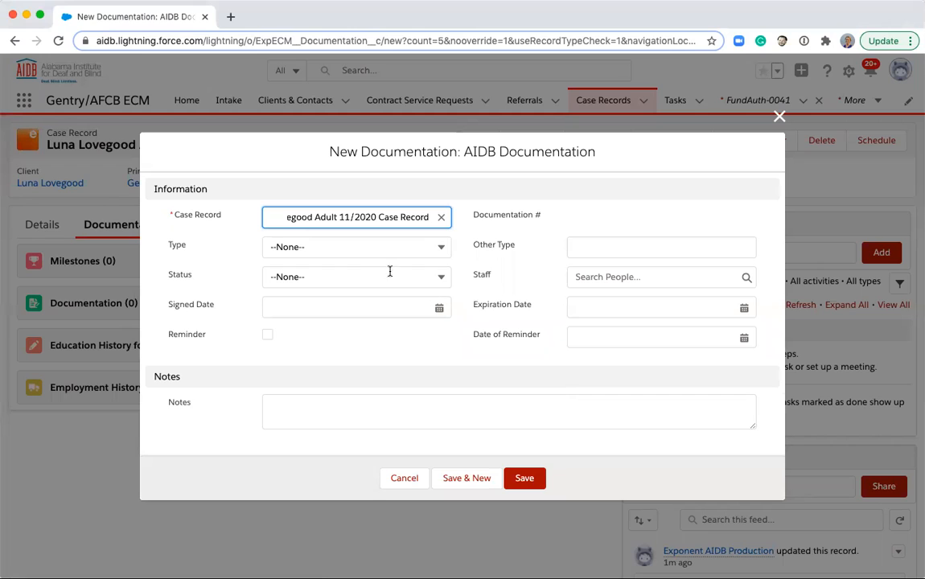
- Set the documentation's type to ADRS Referral Packet, its status to Completed, and its staff to Exponent AIDB Production
left_click(314, 248)
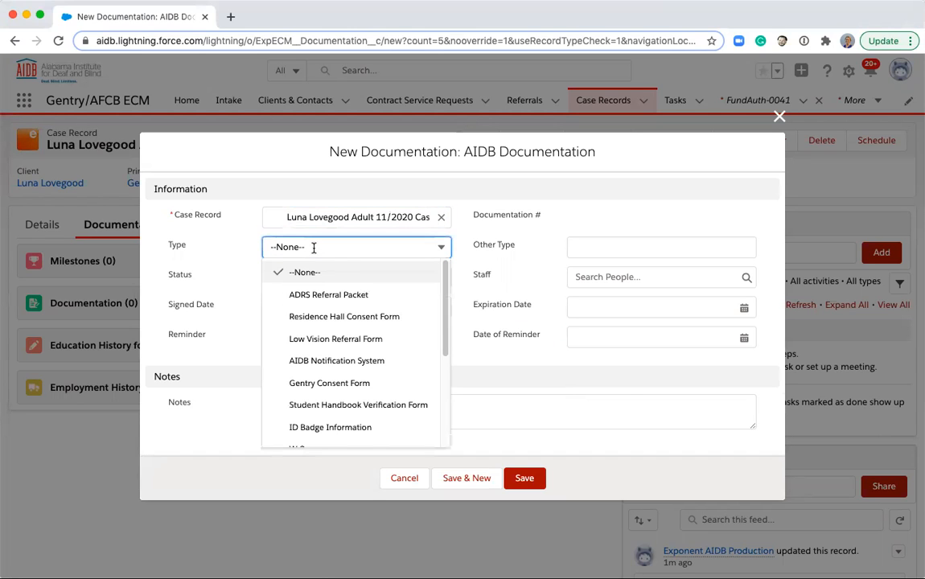
left_click(314, 296)
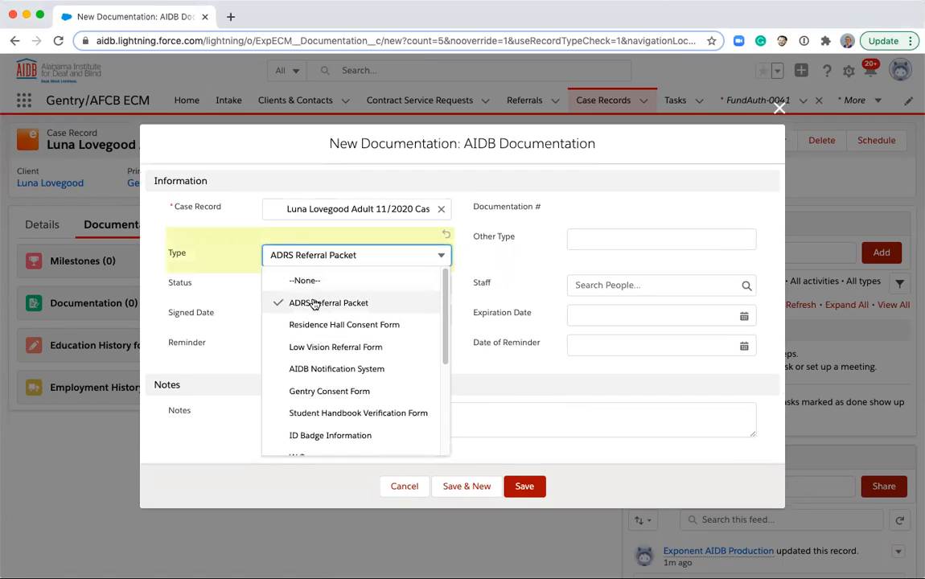
left_click(443, 256)
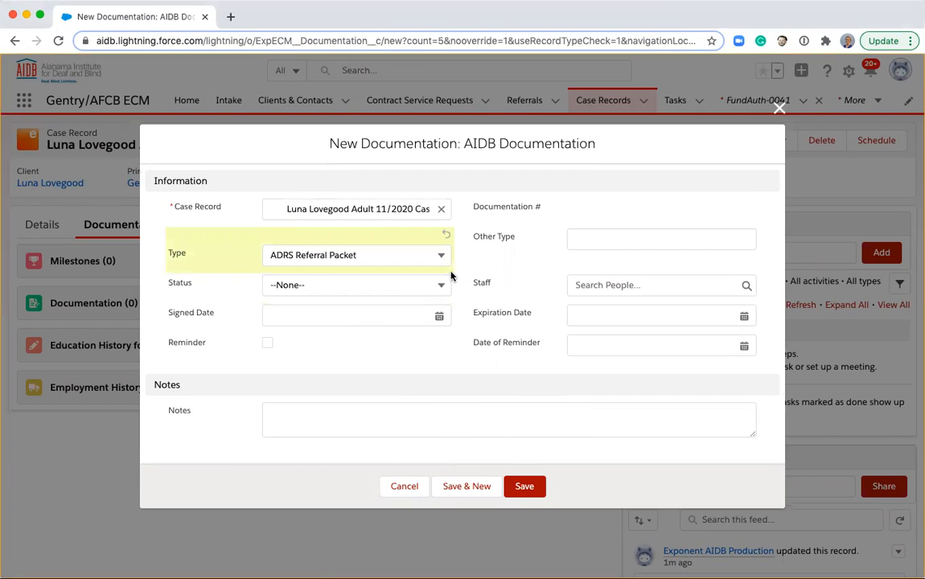
left_click(397, 285)
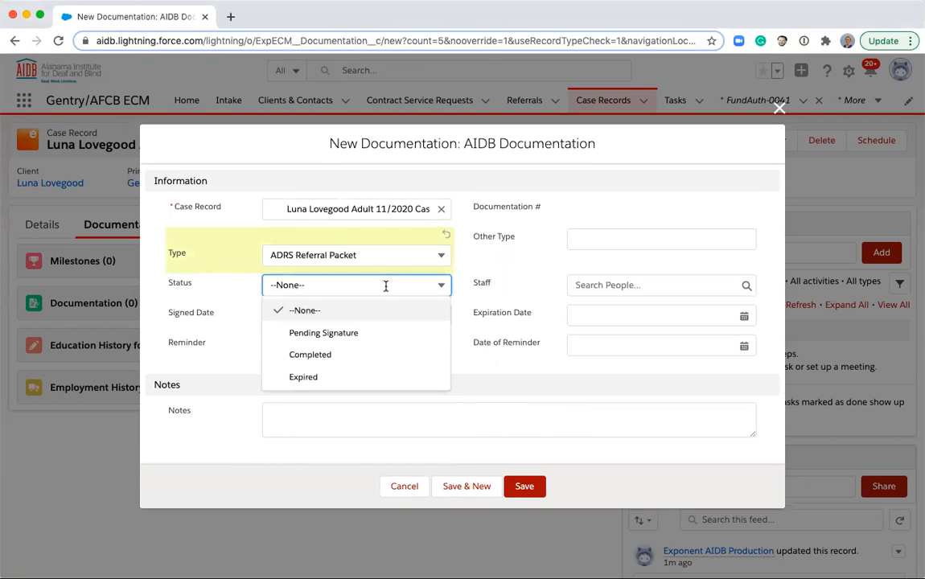
left_click(378, 355)
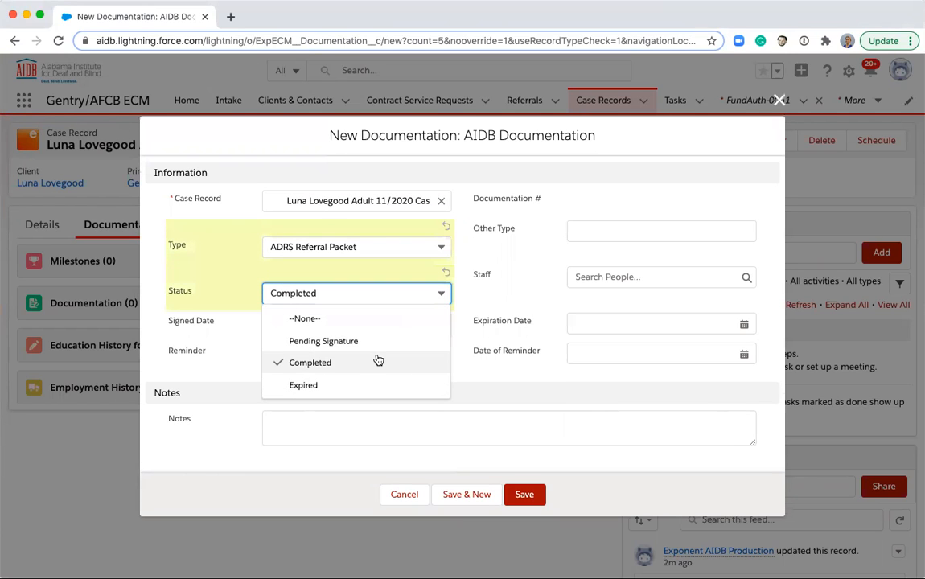
left_click(461, 307)
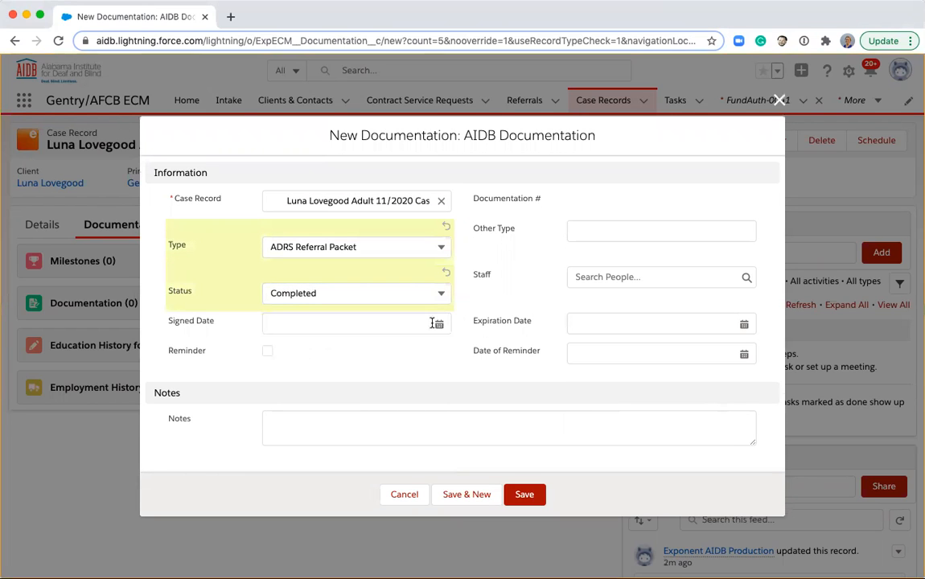
left_click(606, 275)
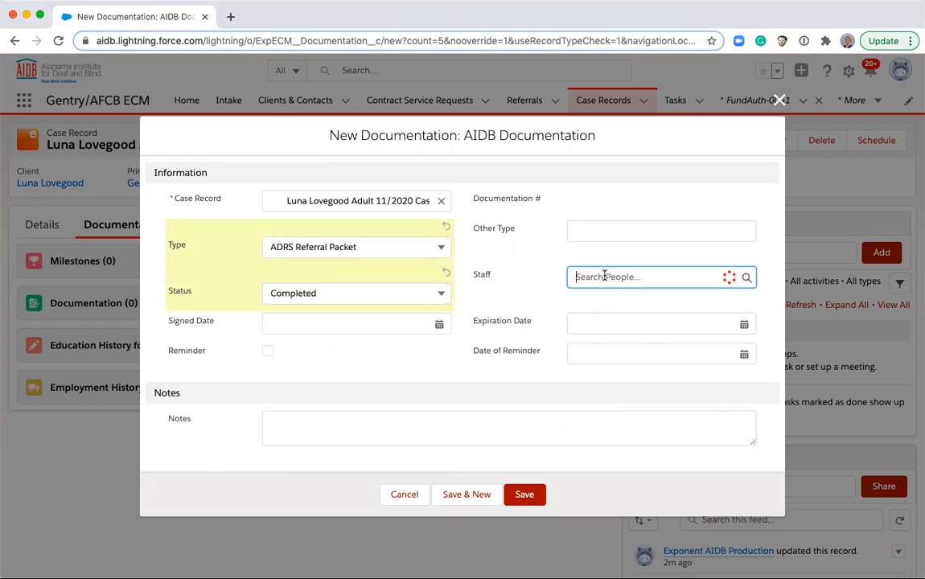
left_click(602, 321)
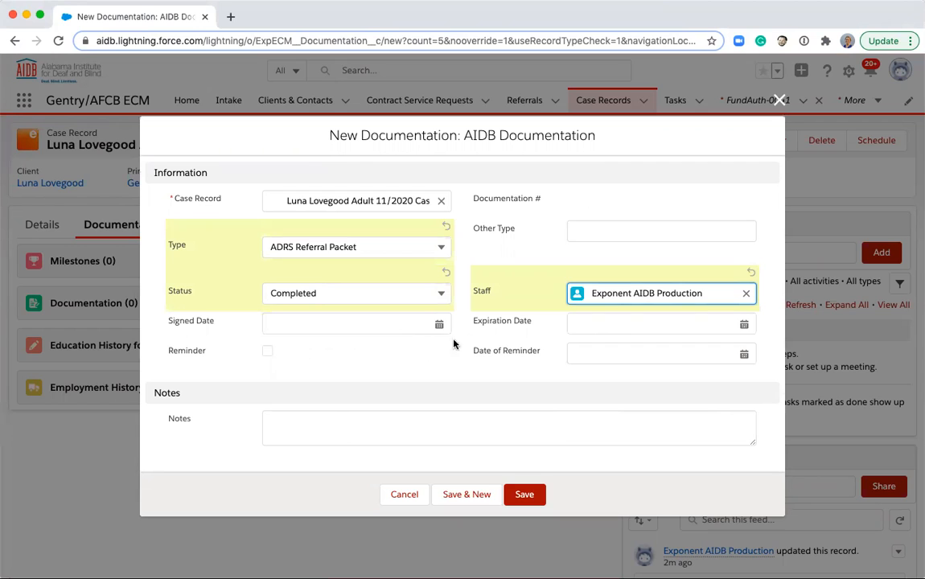
- Set the documentation's expiration date to 11/23/2021, enable a reminder dated 11/22/2021, and save the record
left_click(587, 321)
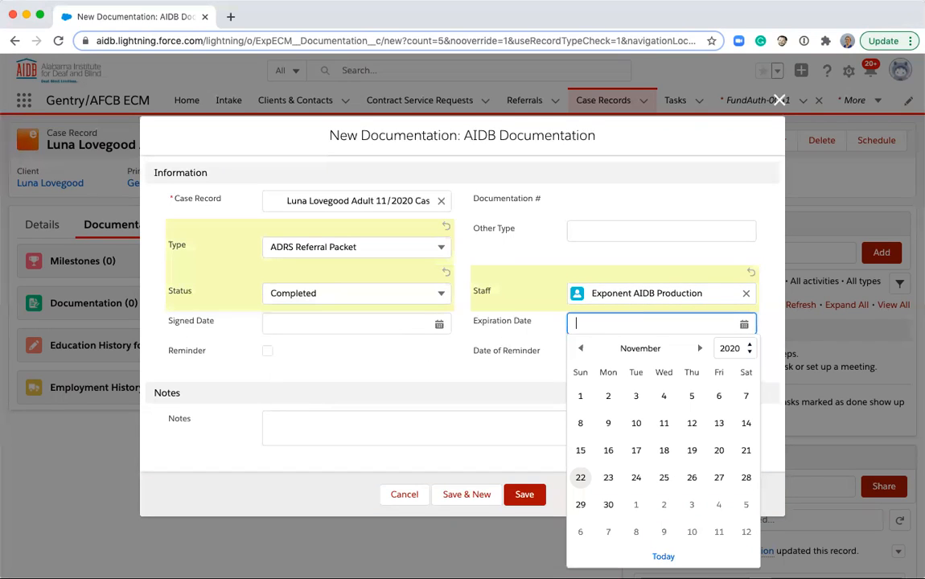
left_click(607, 477)
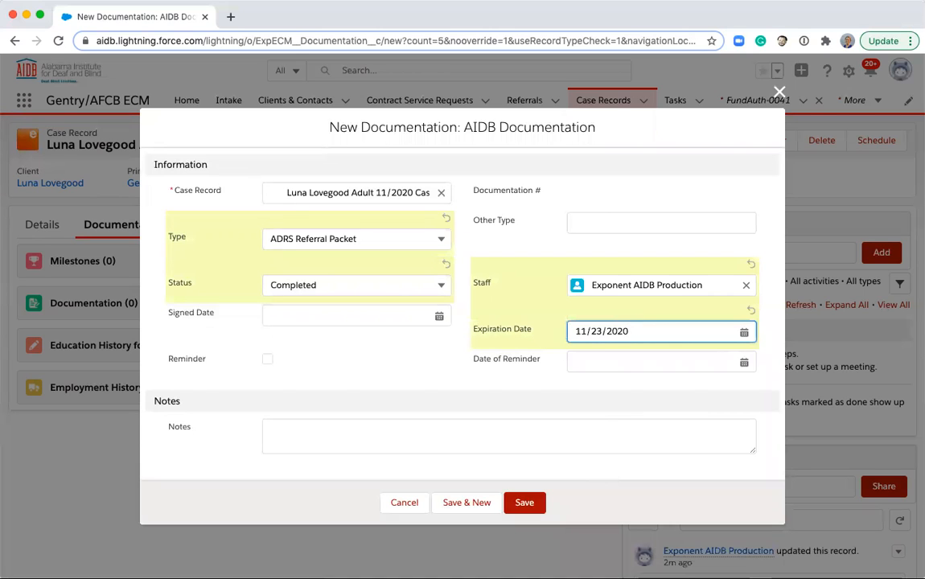
key("BackSpace")
type("1")
left_click(268, 361)
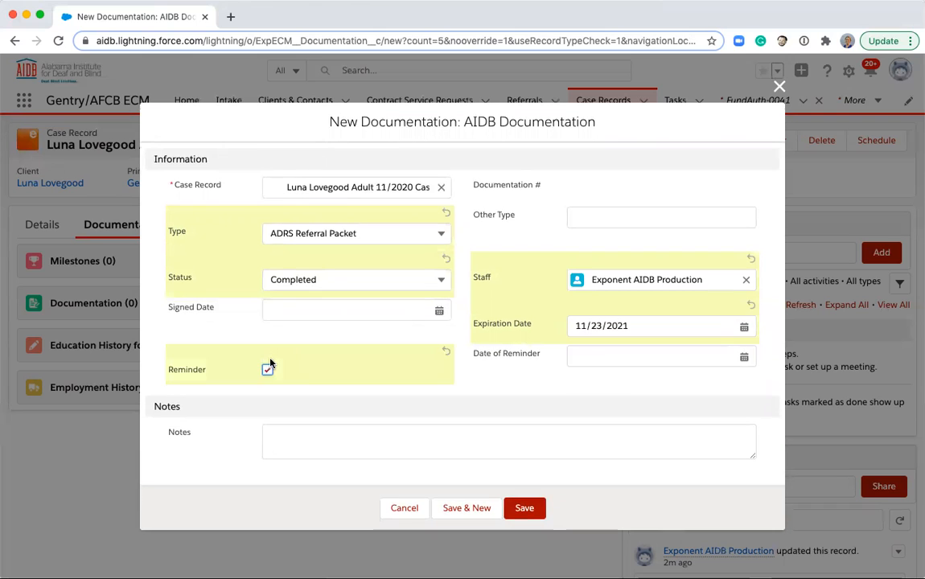
left_click(594, 355)
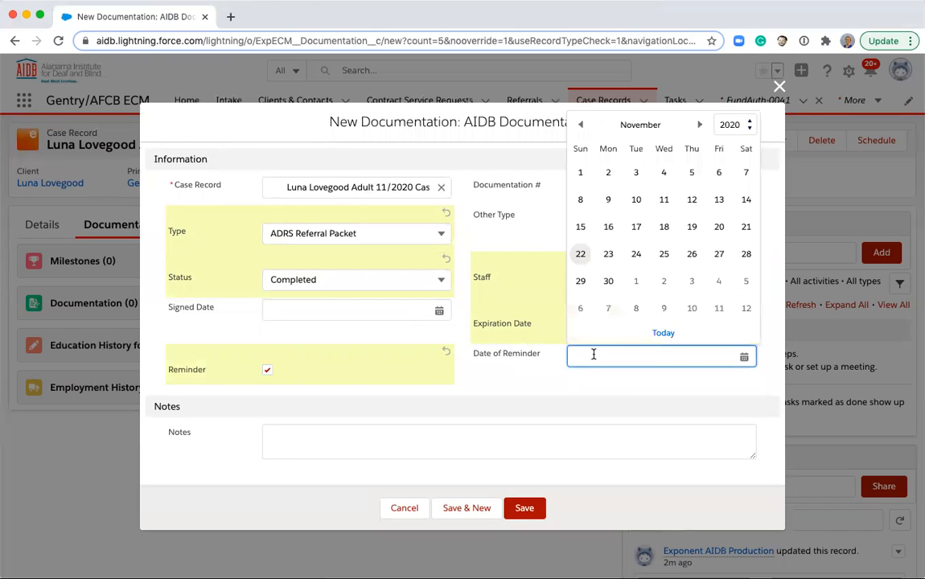
left_click(581, 254)
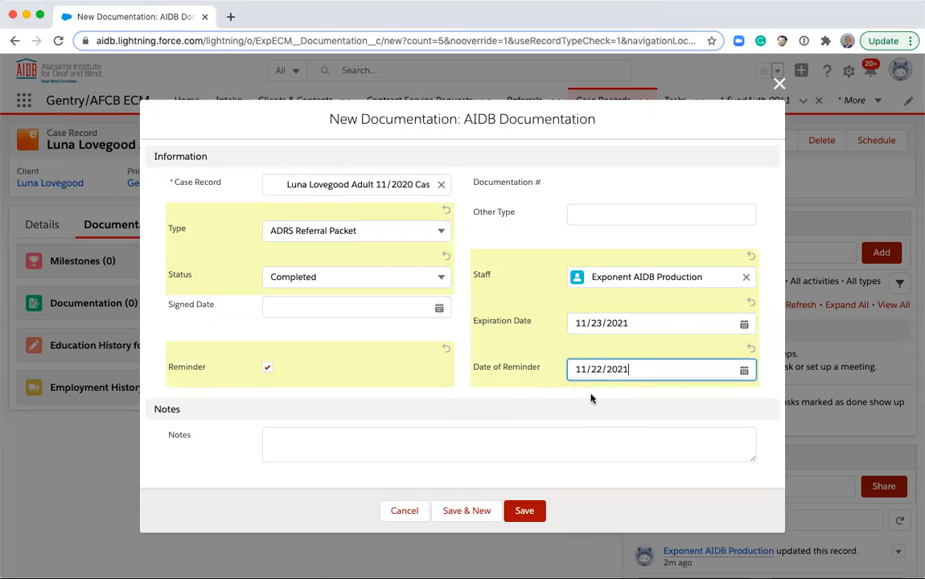
left_click(524, 511)
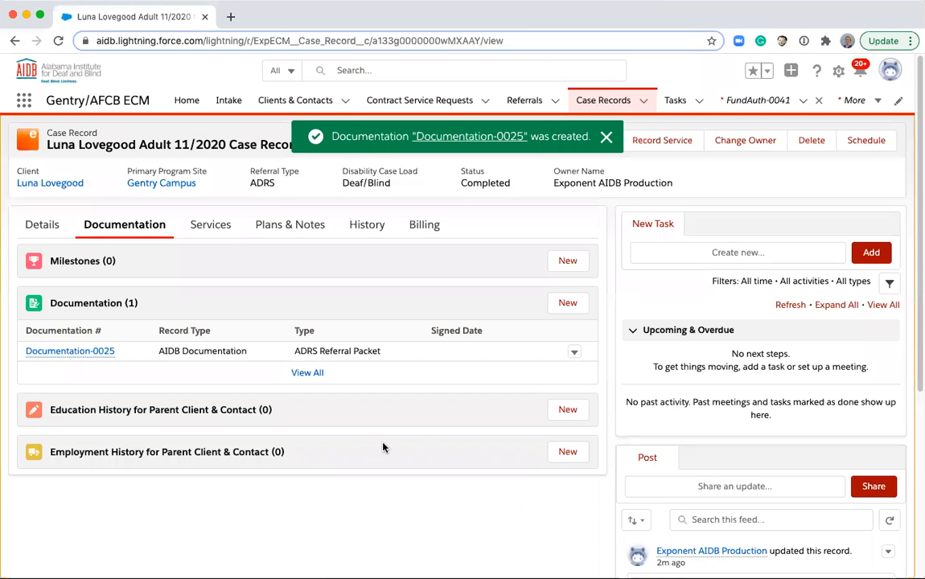
- Open the new documentation record and review its file upload options and details without attaching a file
mouse_move(72, 355)
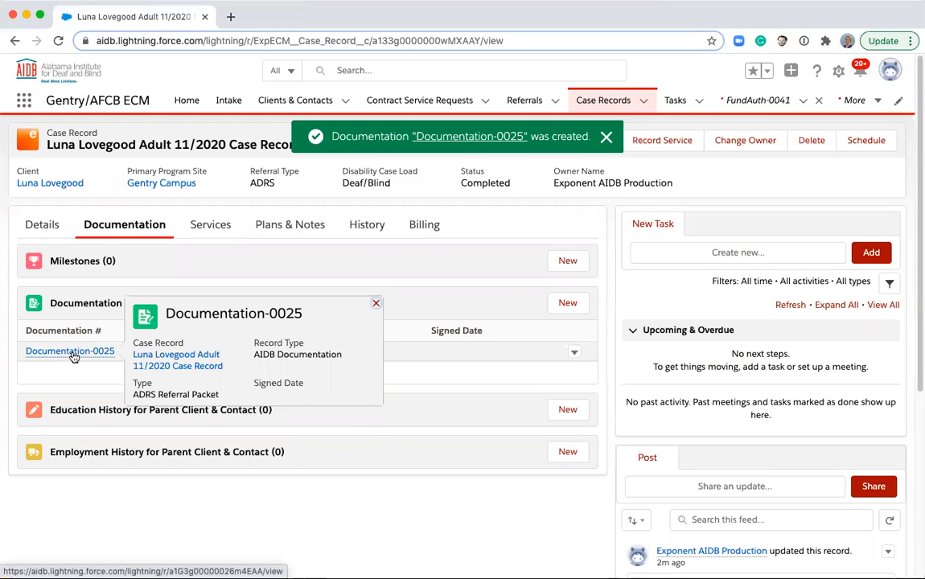
left_click(71, 352)
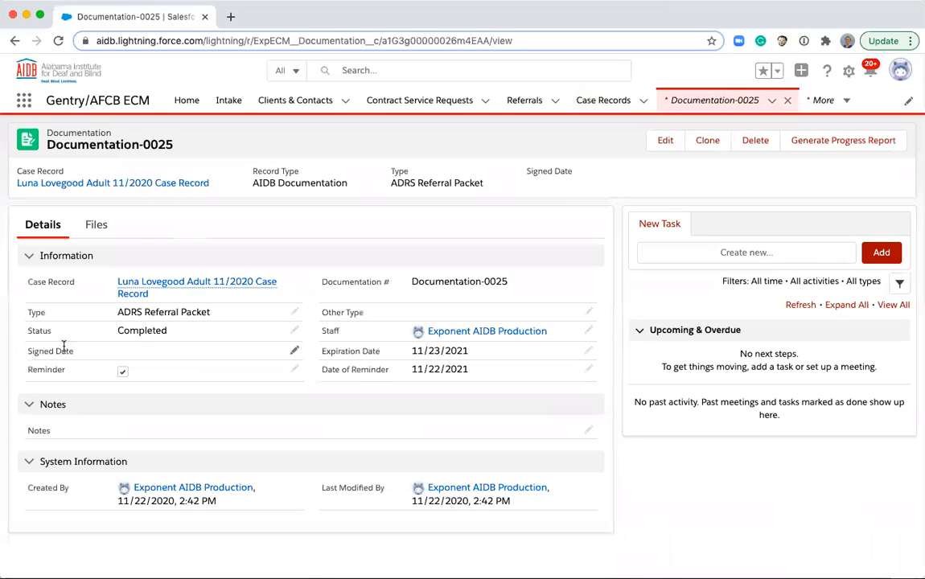
left_click(96, 228)
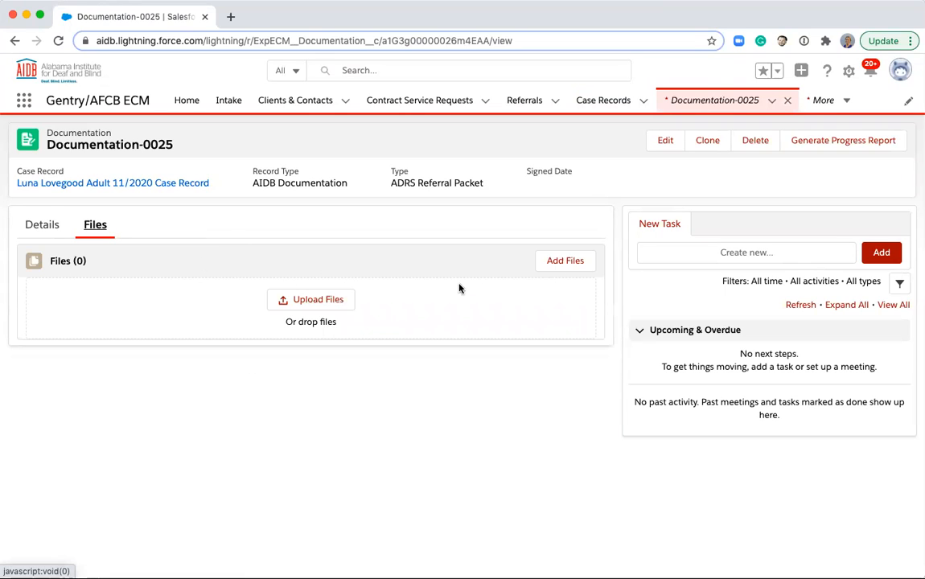
left_click(303, 303)
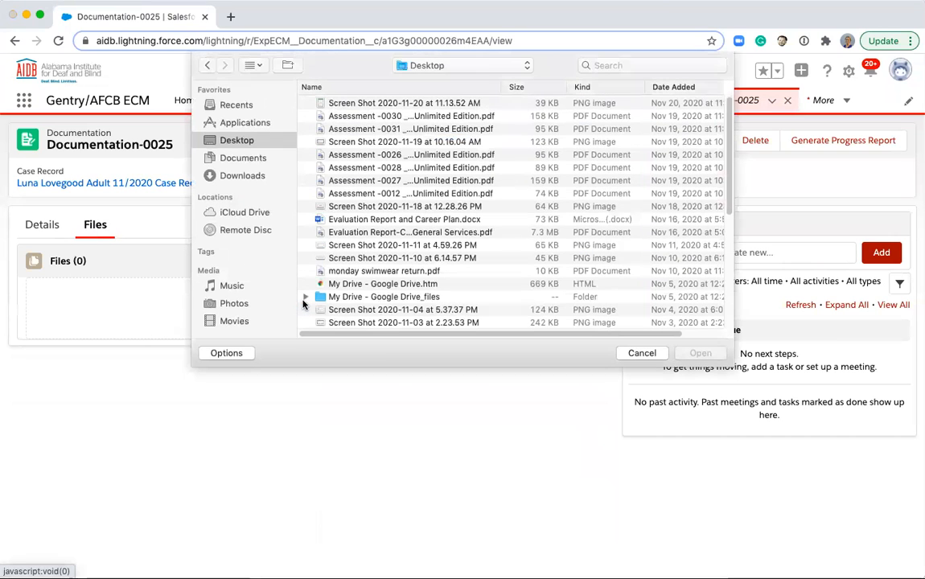
left_click(635, 353)
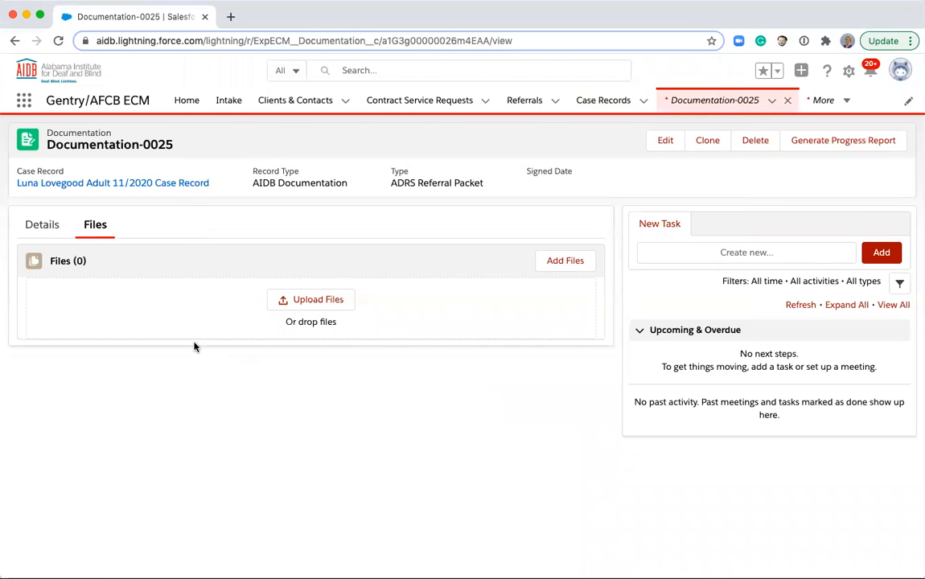
left_click(44, 225)
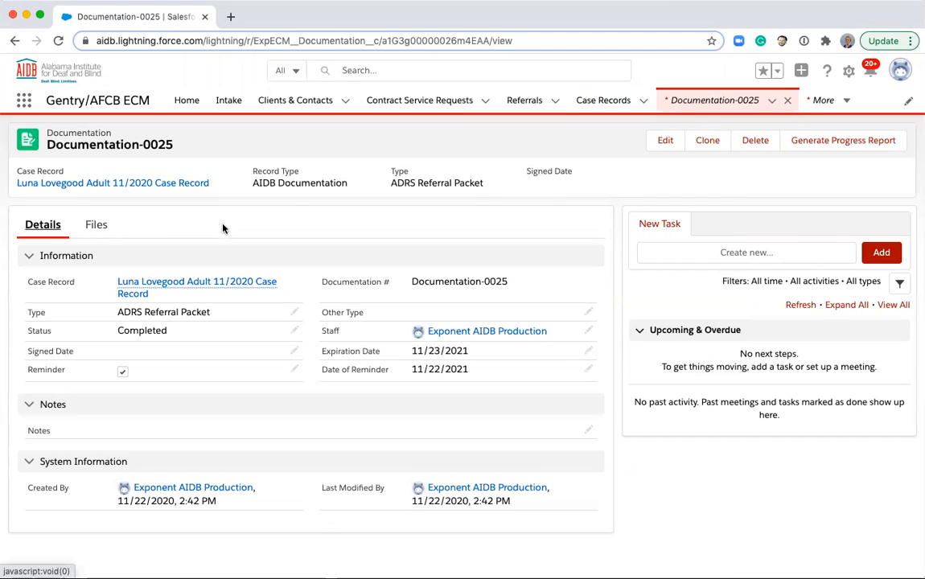
mouse_move(197, 281)
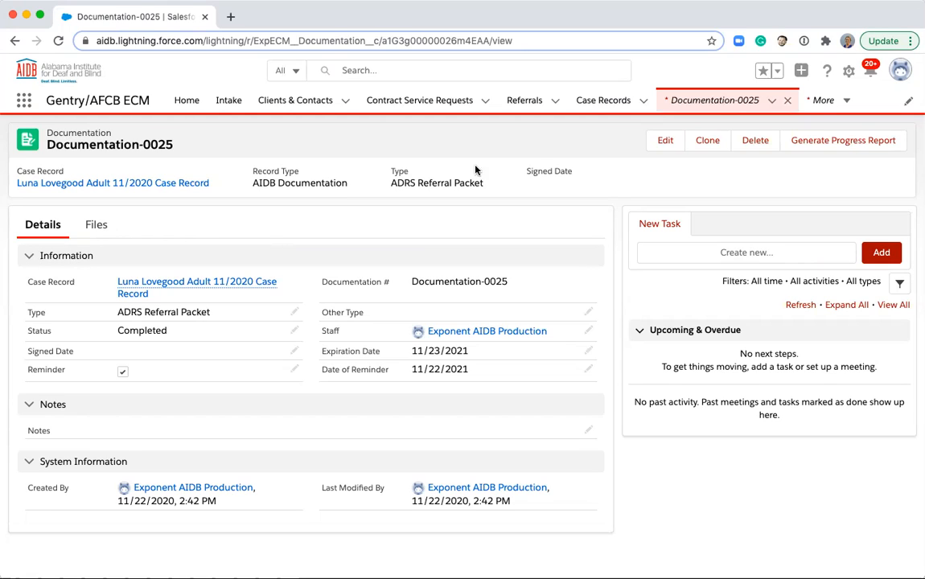
- Open the most recently viewed Adult 10/2020 case record and bring up its class schedule
left_click(642, 99)
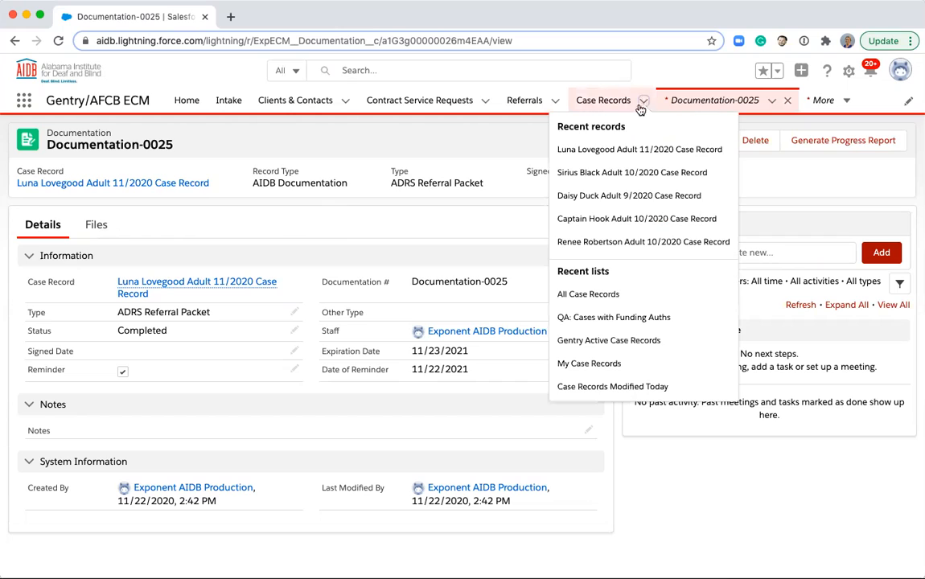
left_click(613, 175)
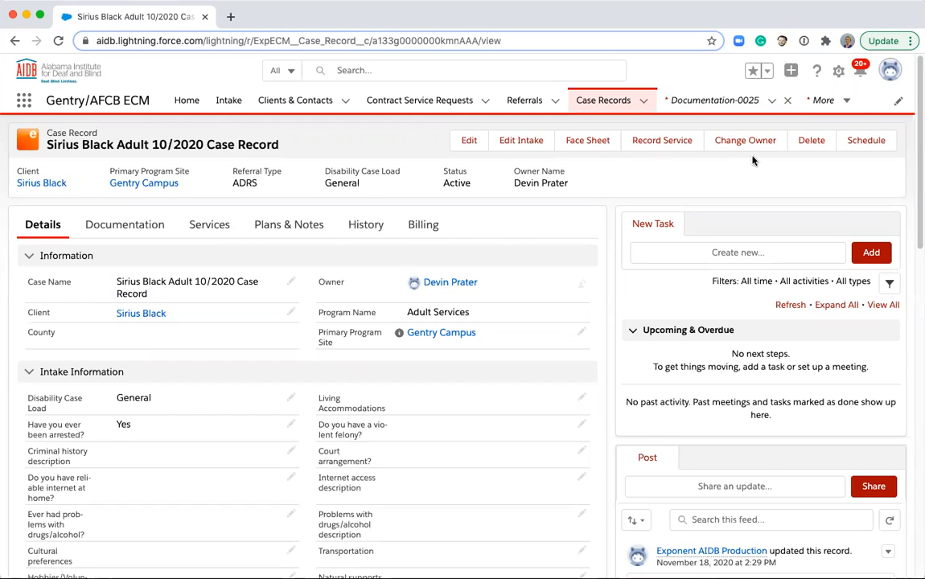
left_click(862, 144)
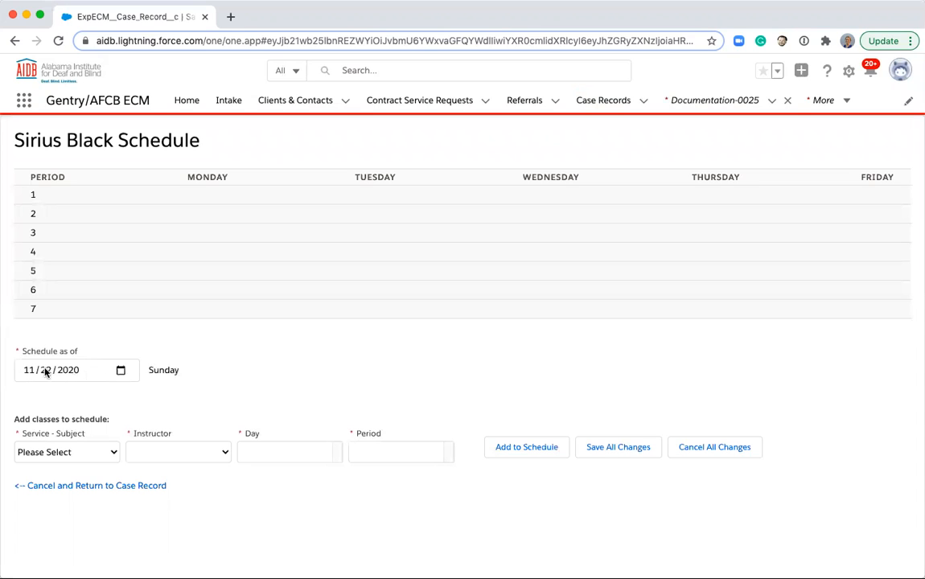
- Add Assistive Technology to the client's schedule on Monday for periods 2 and 3, taught by the first listed instructor
left_click(74, 451)
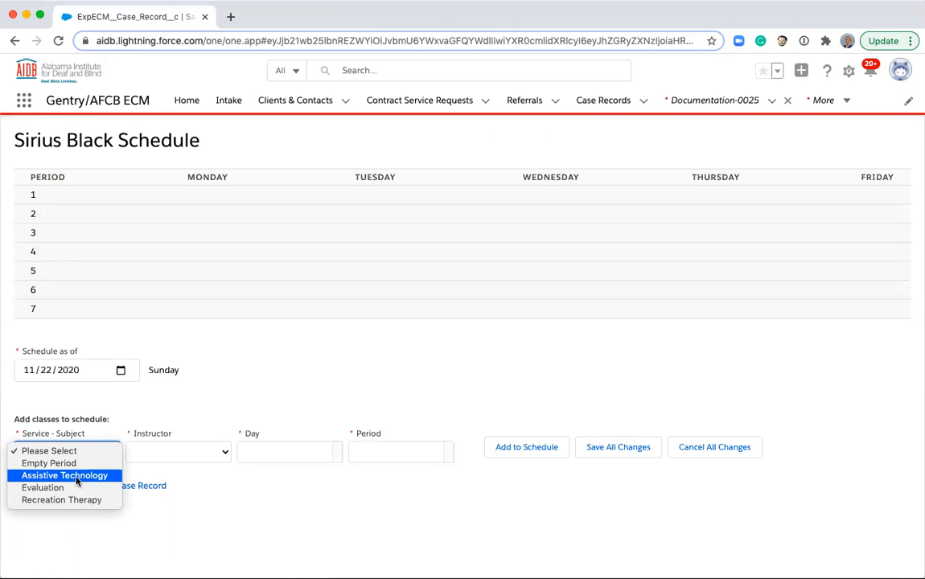
left_click(77, 480)
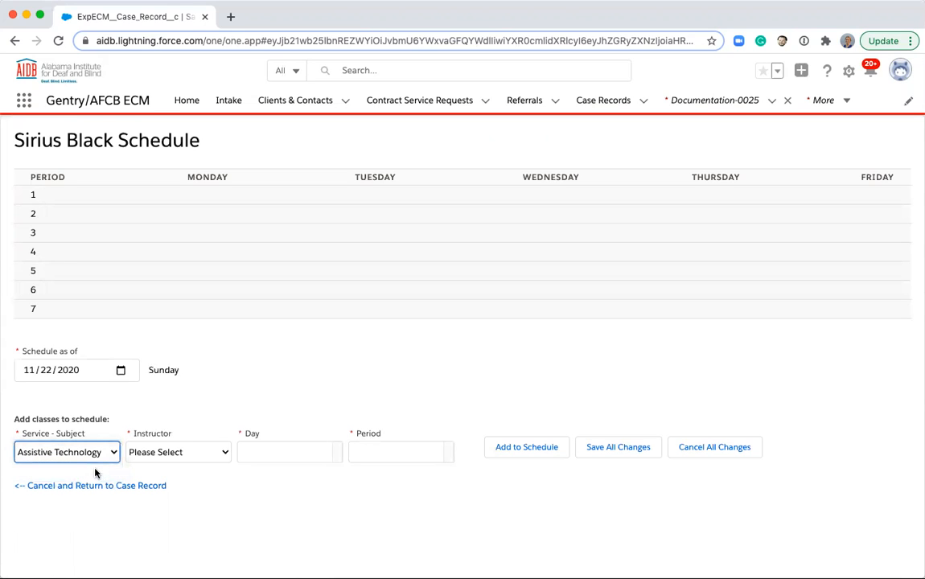
left_click(162, 454)
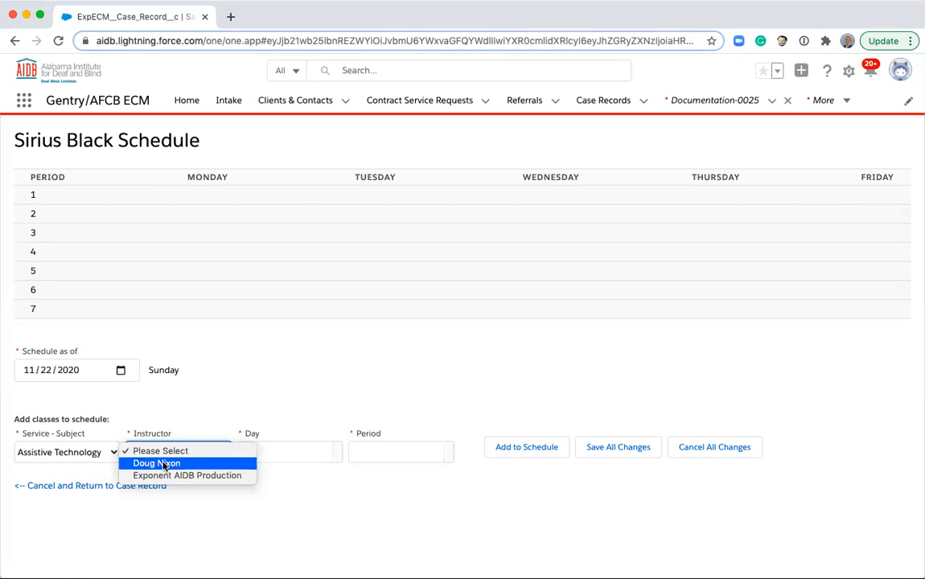
left_click(167, 464)
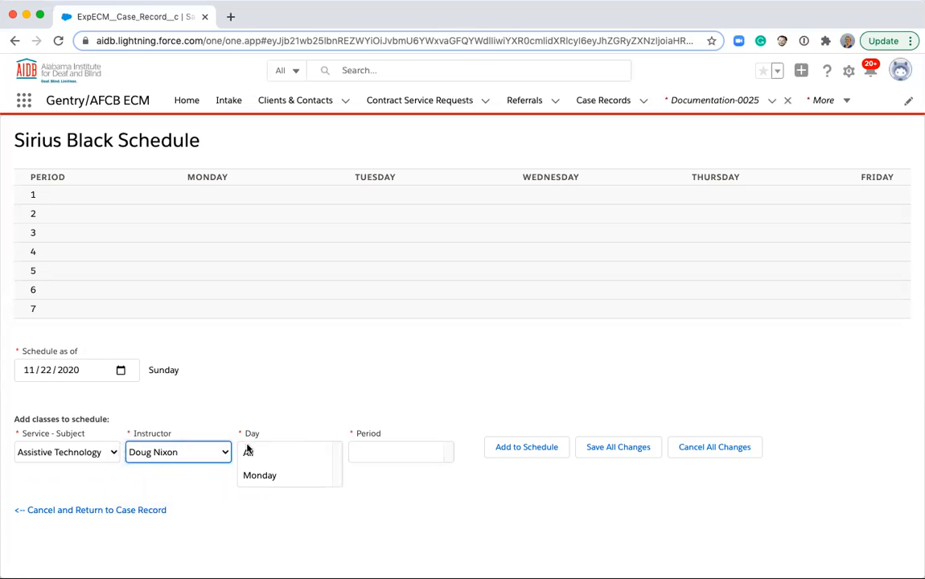
left_click(279, 477)
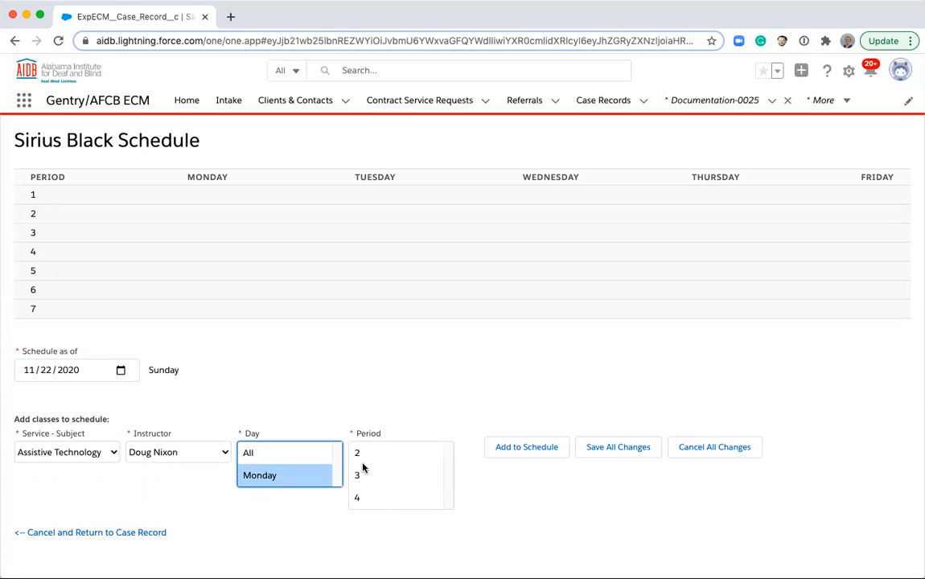
left_click(362, 456)
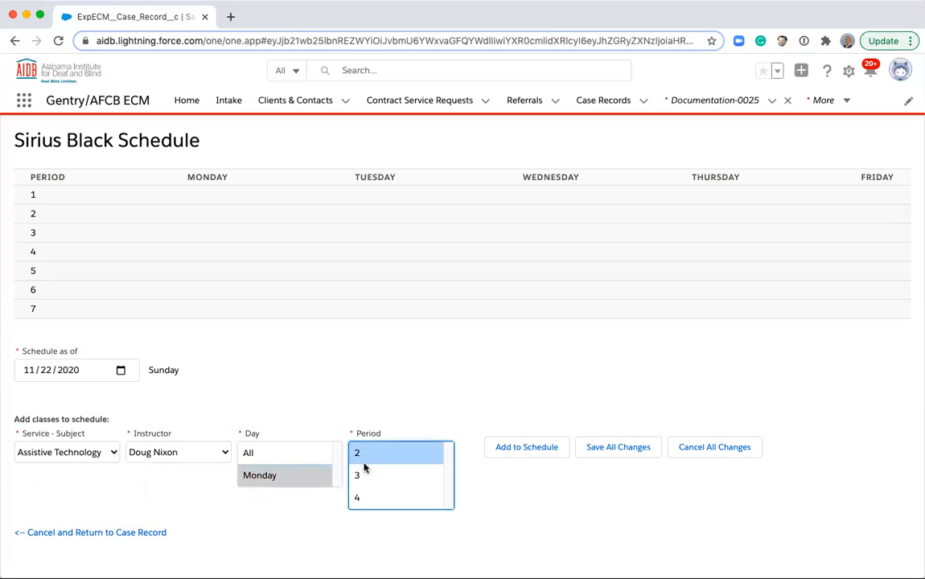
left_click(369, 474, "shift")
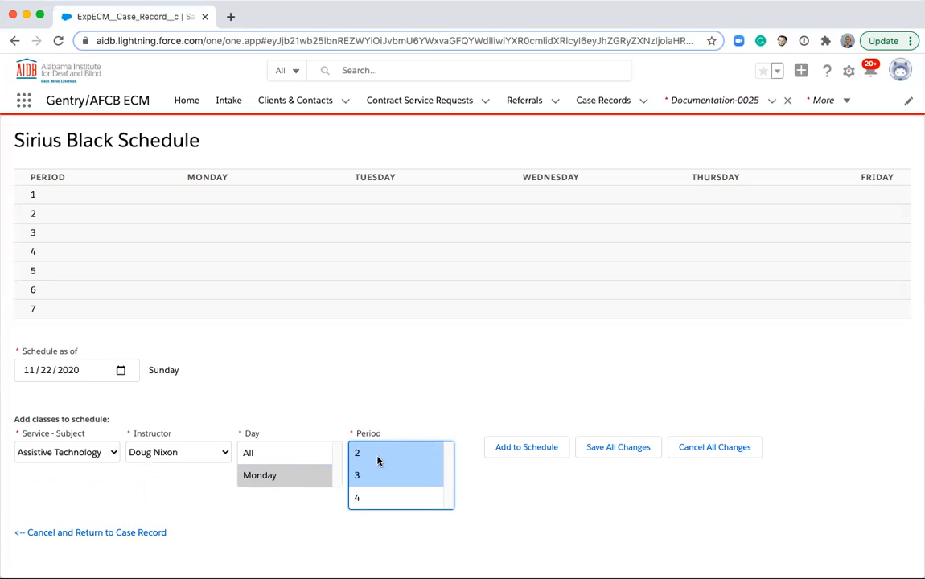
left_click(503, 453)
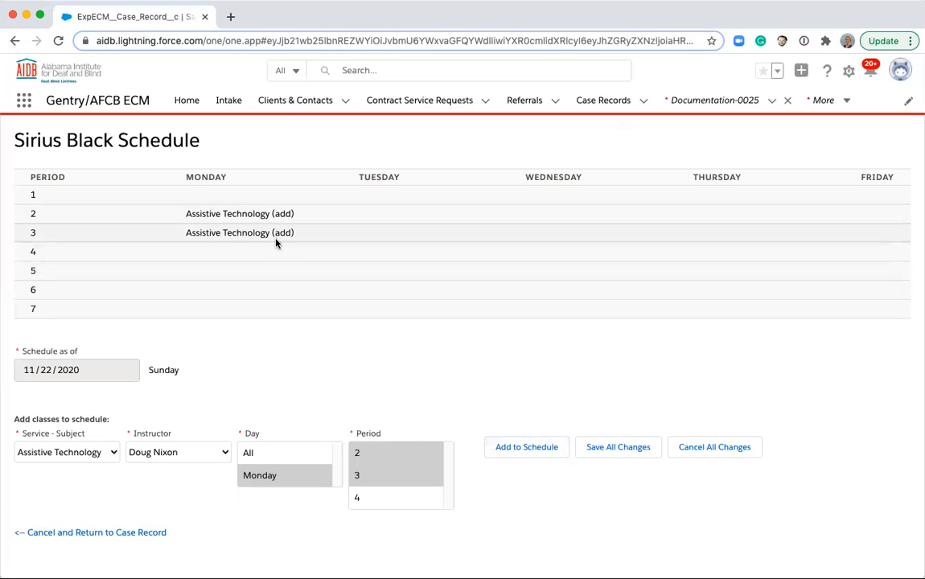
- Add Evaluation to the schedule on Monday for period 2, assigned to the last instructor offered
left_click(87, 458)
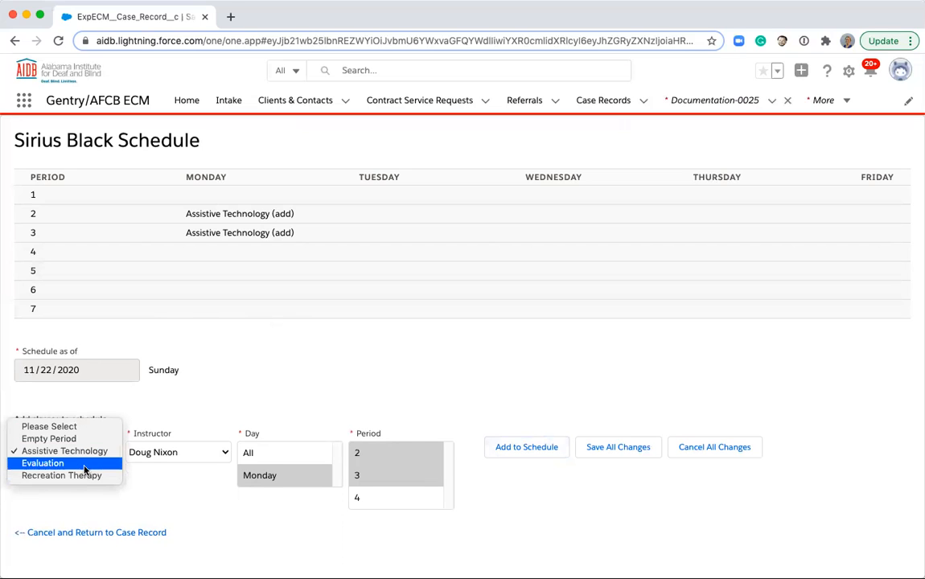
left_click(85, 469)
left_click(209, 458)
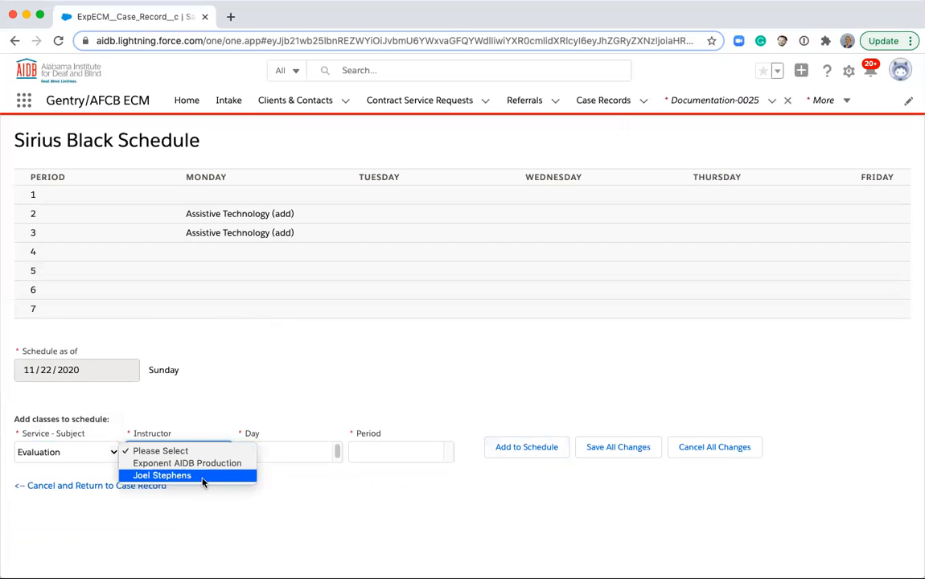
left_click(203, 477)
left_click(269, 475)
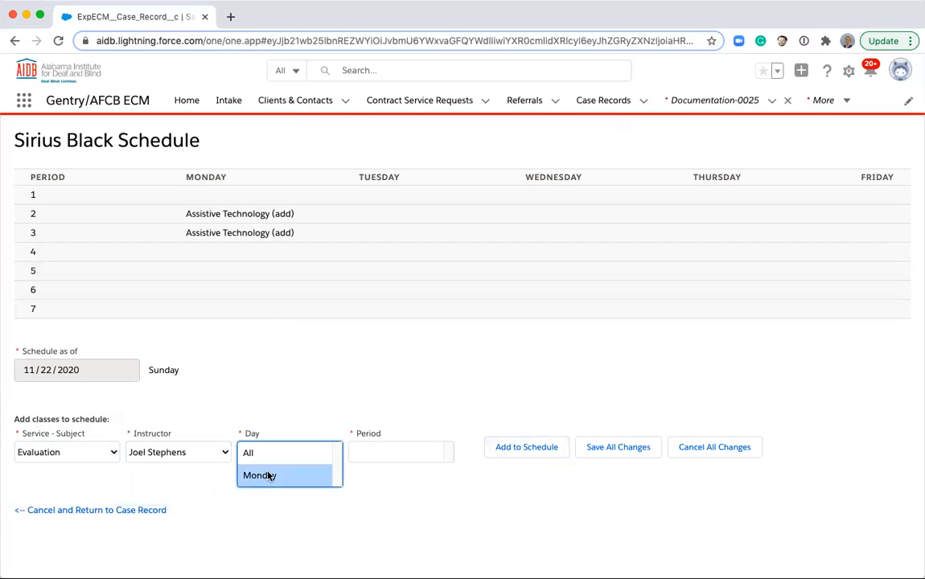
left_click(369, 454)
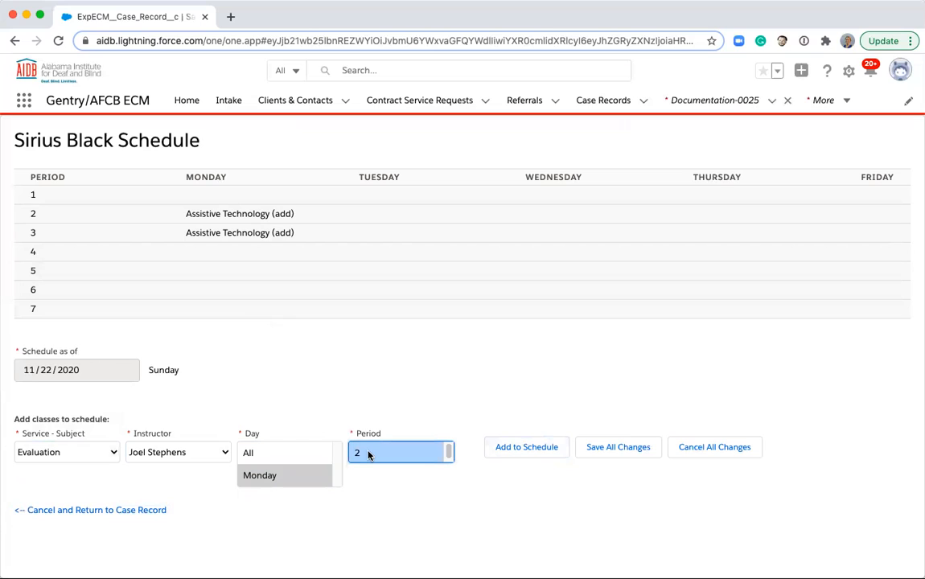
left_click(526, 448)
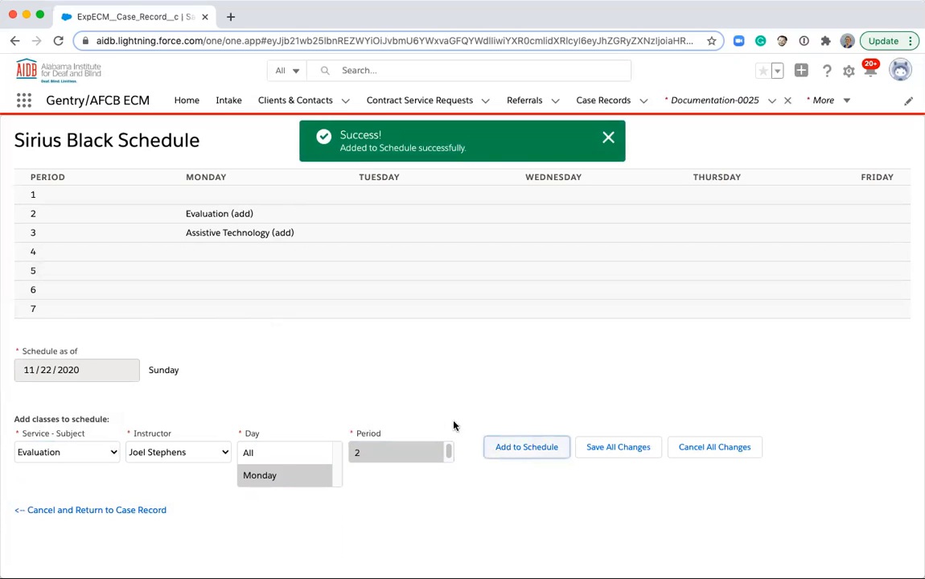
- Add Recreation Therapy with instructor Exponent AIDB Production on Tuesday through Friday for period 2, and save all schedule changes
left_click(49, 454)
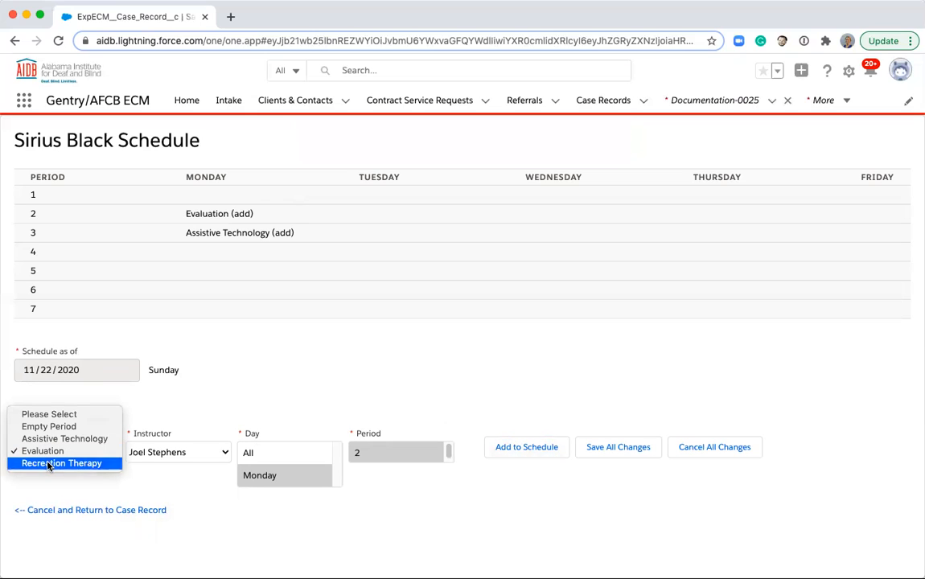
left_click(48, 464)
left_click(173, 453)
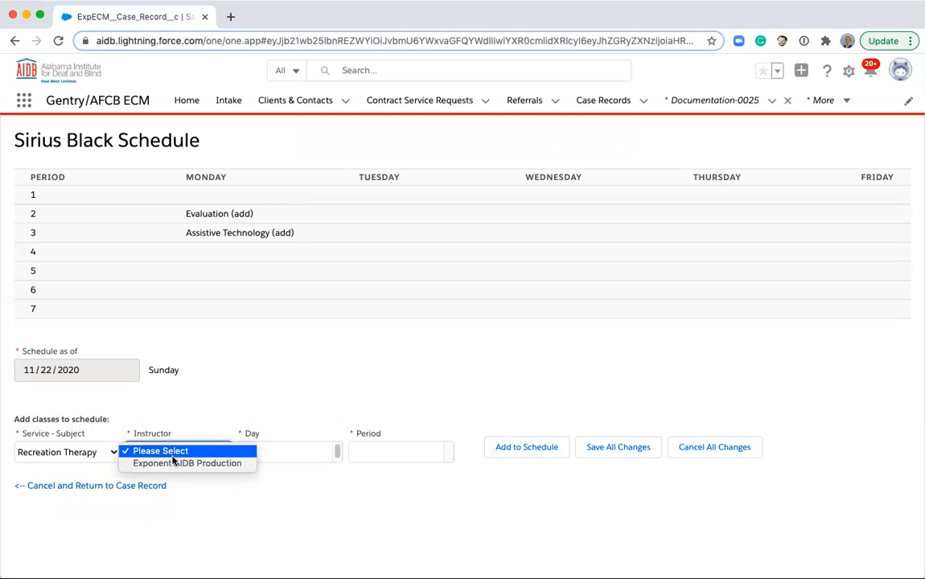
left_click(175, 465)
left_click(266, 453)
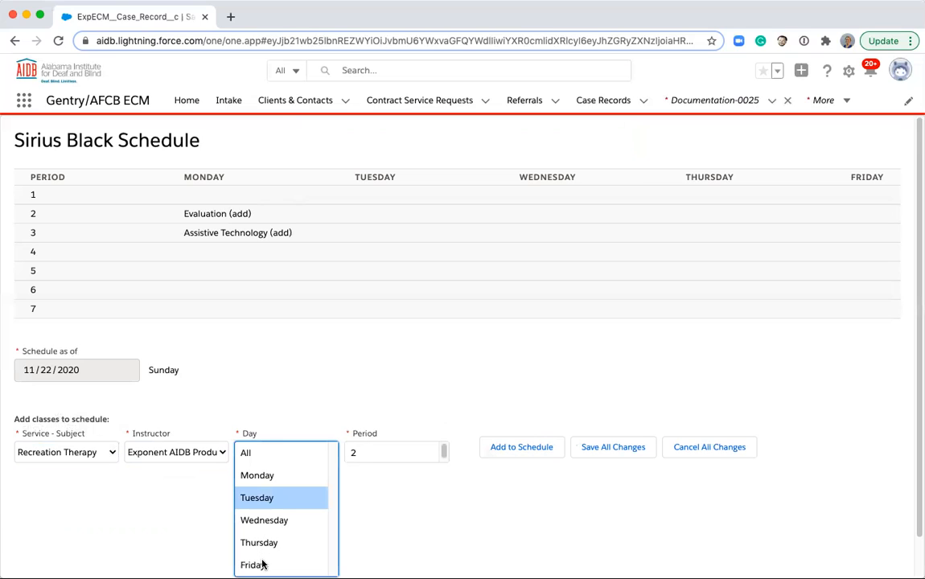
left_click(262, 563, "shift")
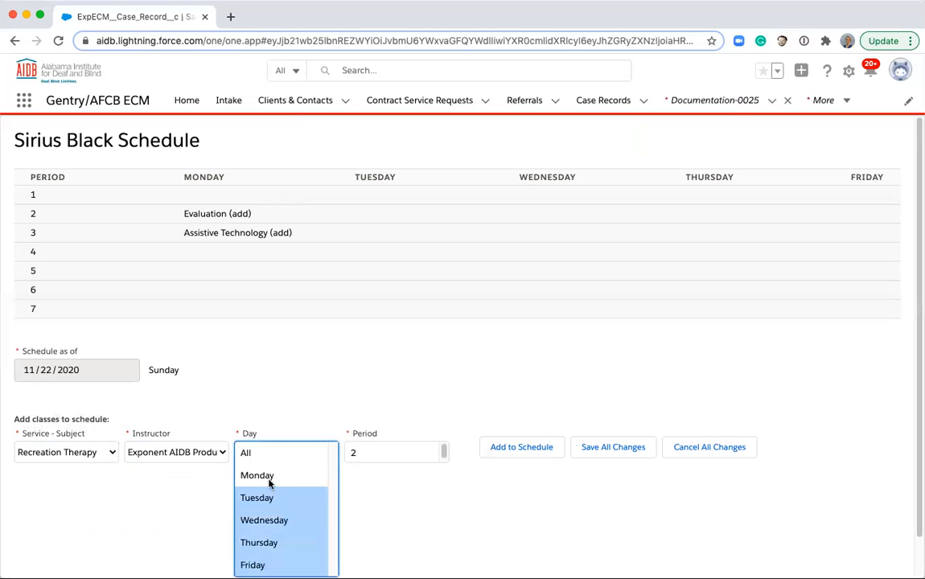
left_click(385, 456)
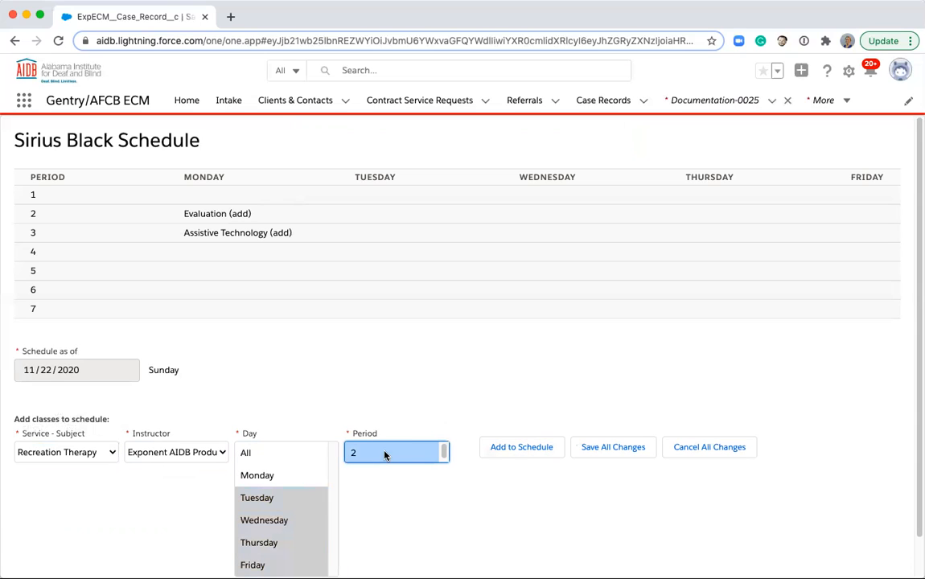
left_click(507, 448)
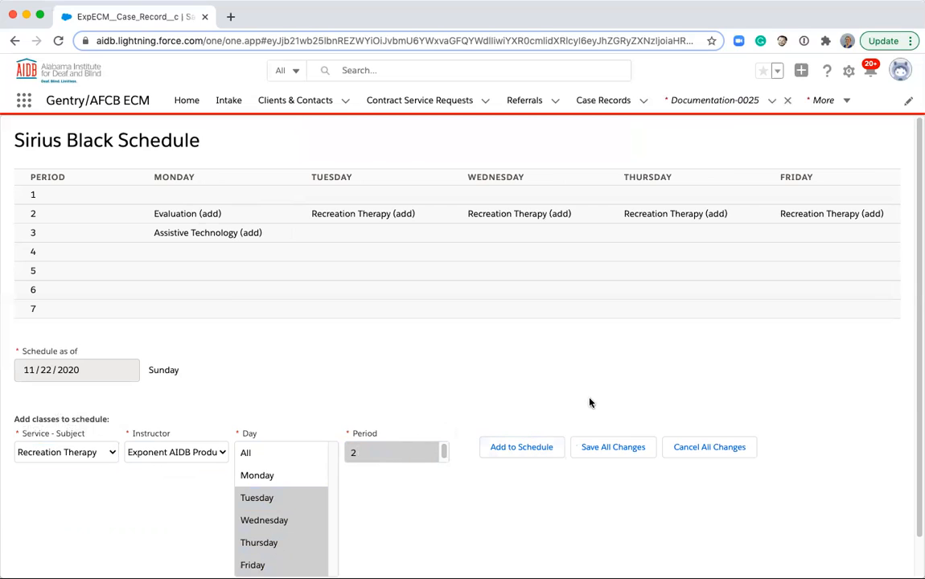
left_click(608, 453)
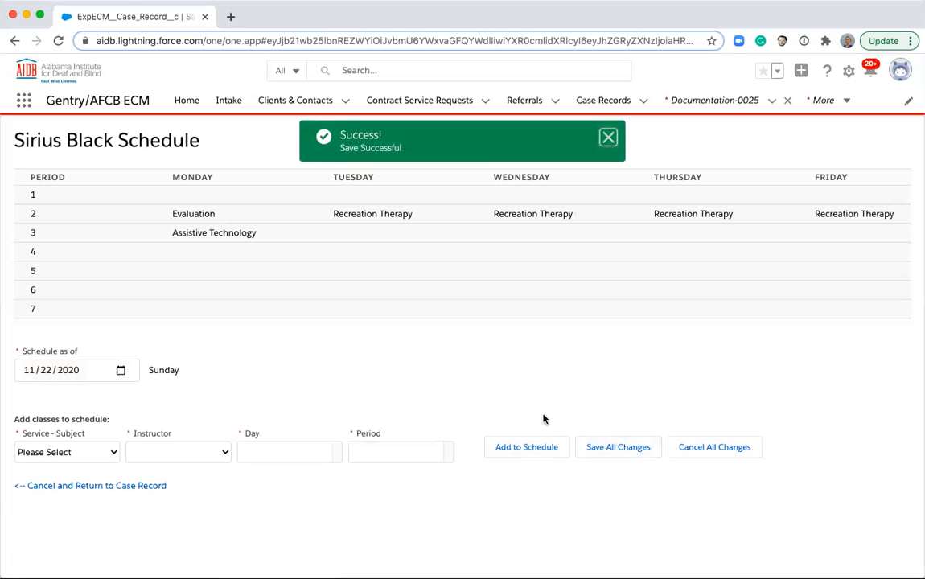
left_click(608, 138)
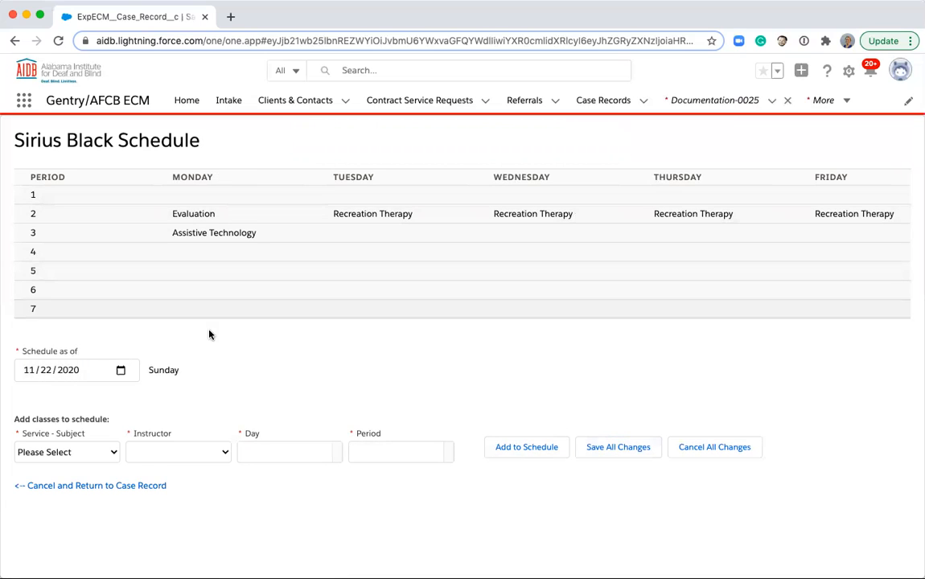
- Reopen the schedule from the case record, set Monday's period 2 to Empty Period, and save all changes
left_click(117, 486)
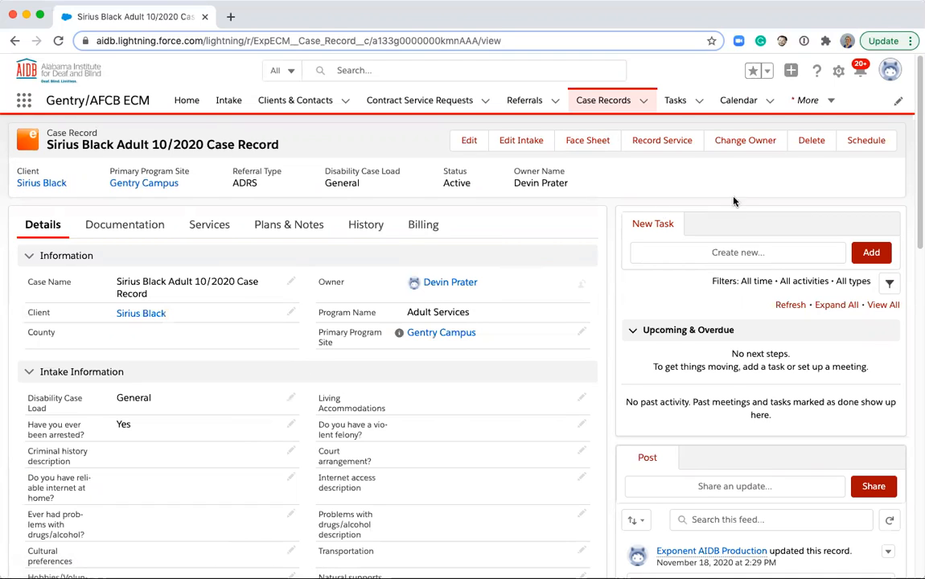
left_click(866, 142)
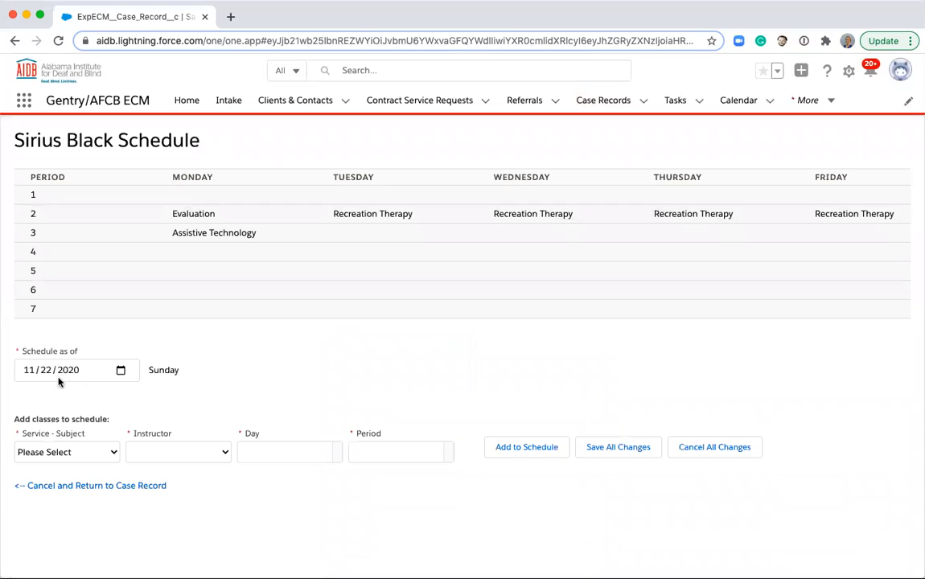
left_click(57, 452)
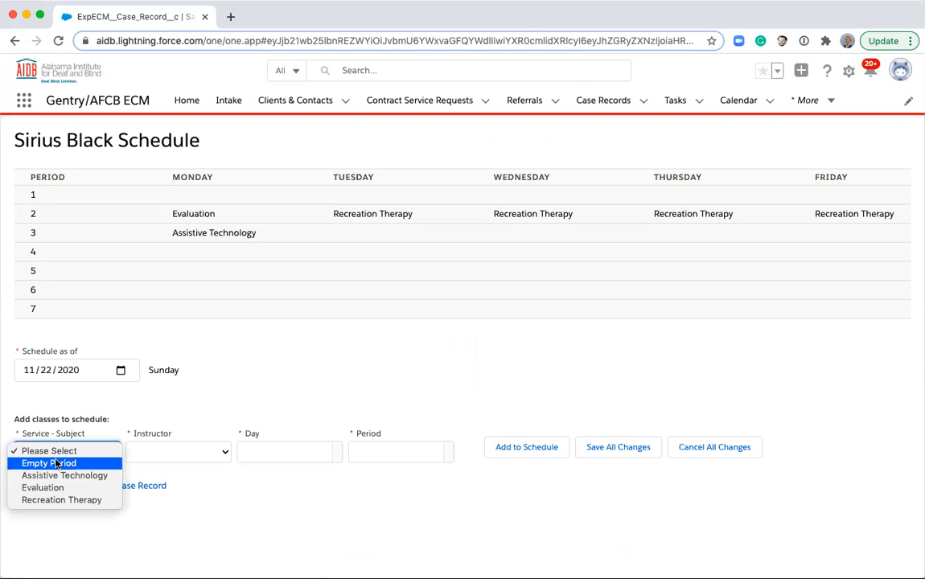
left_click(56, 463)
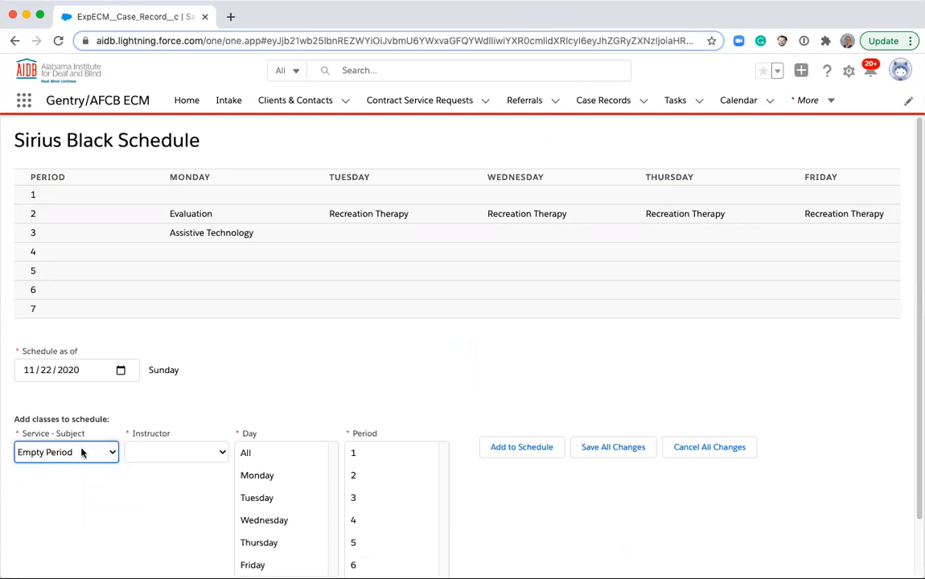
left_click(289, 474)
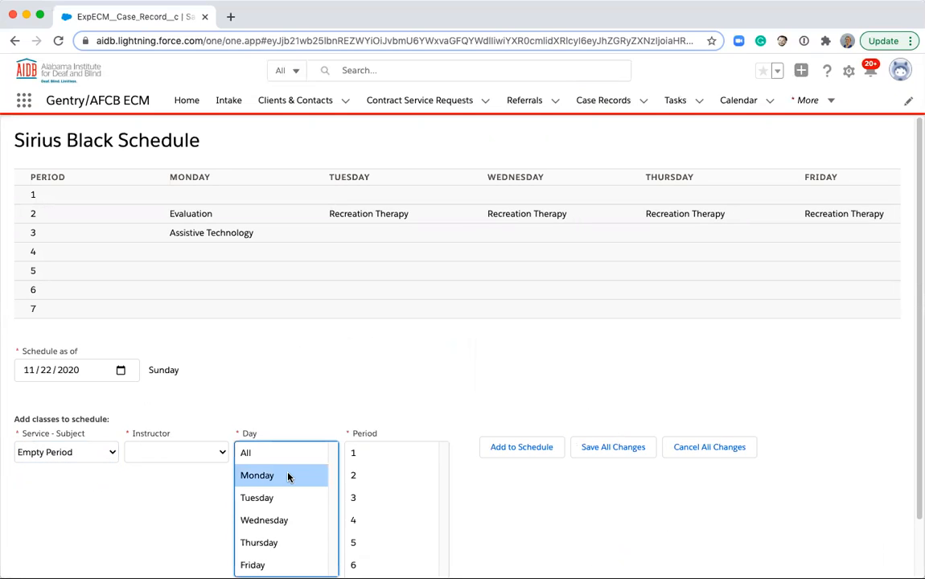
left_click(378, 476)
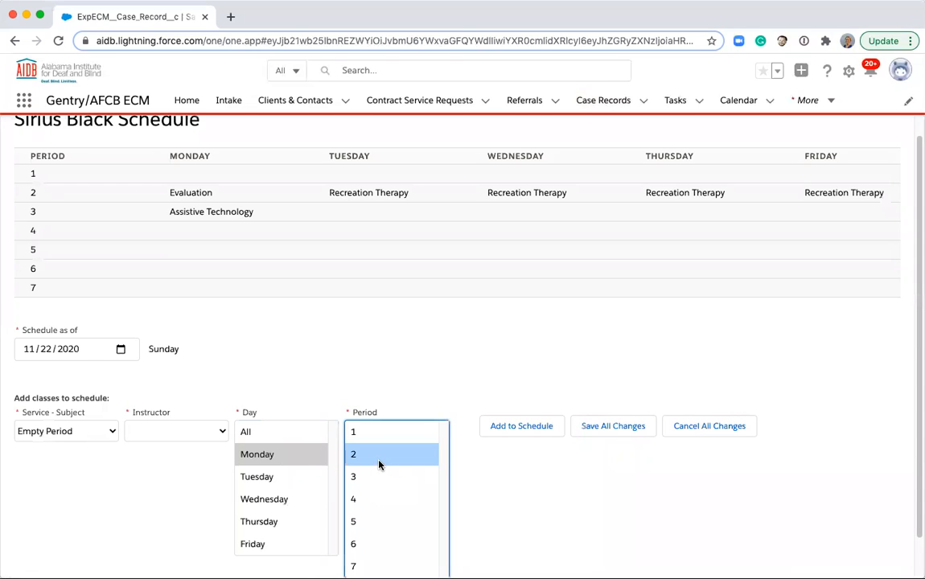
left_click(500, 431)
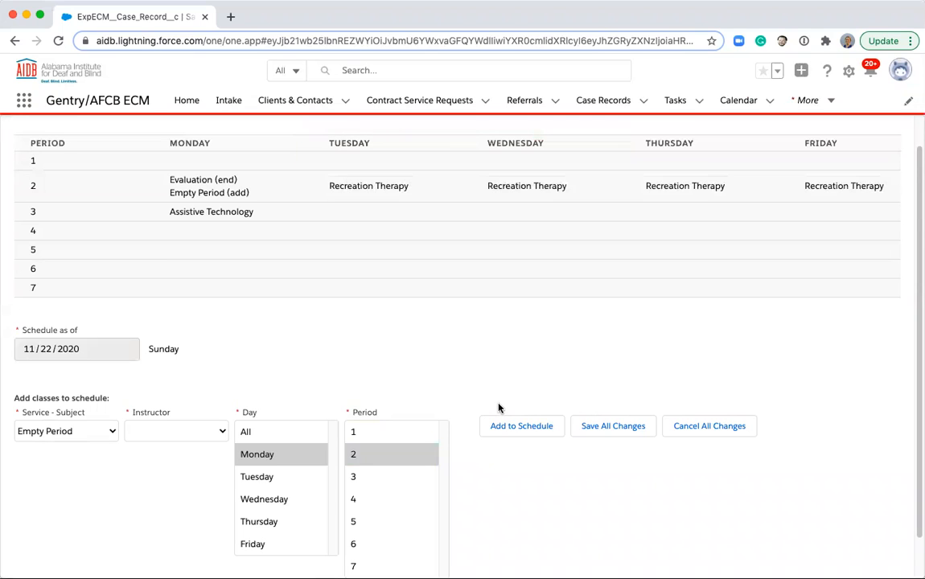
left_click(595, 427)
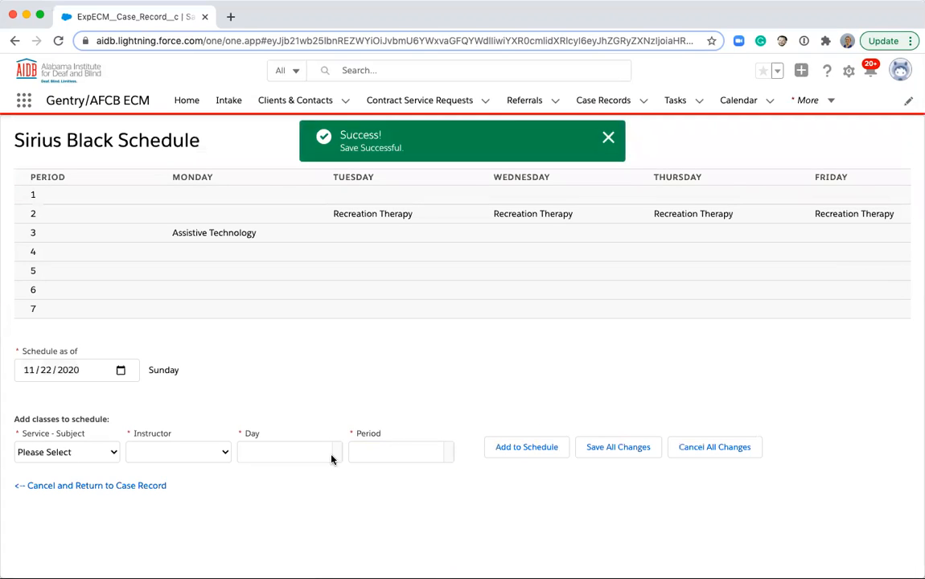
- Return to the case record and start a new referral from its Services related lists, using the Internal record type
left_click(134, 490)
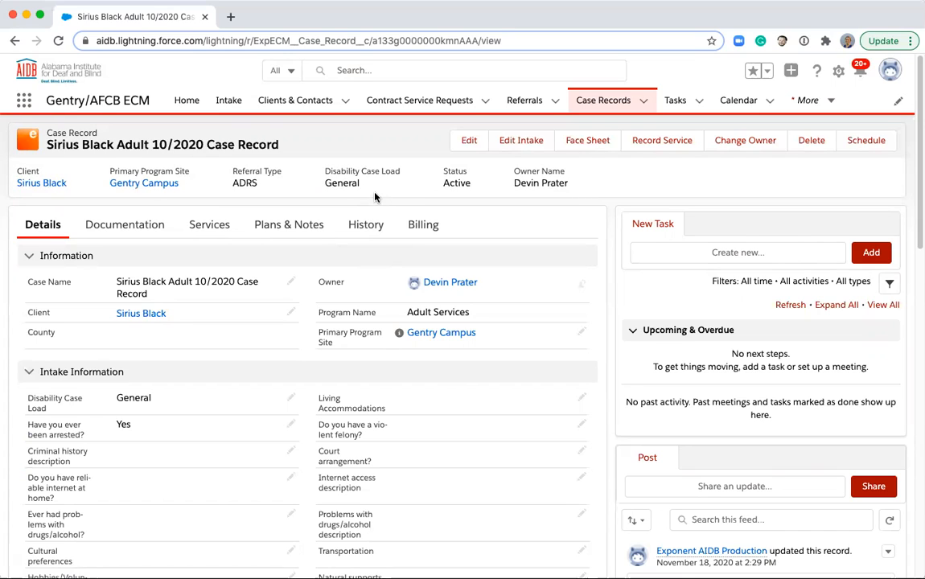
left_click(209, 229)
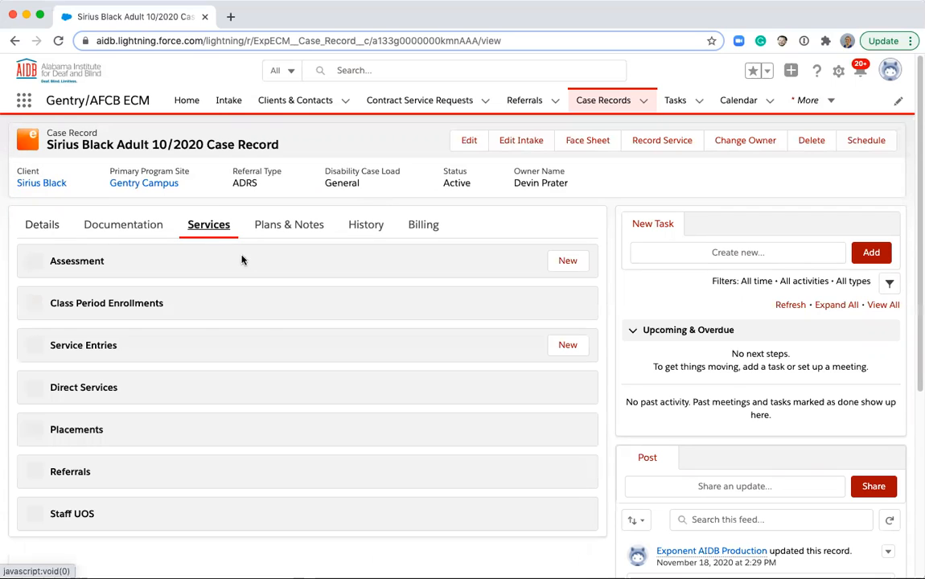
scroll(325, 288, "down", 5)
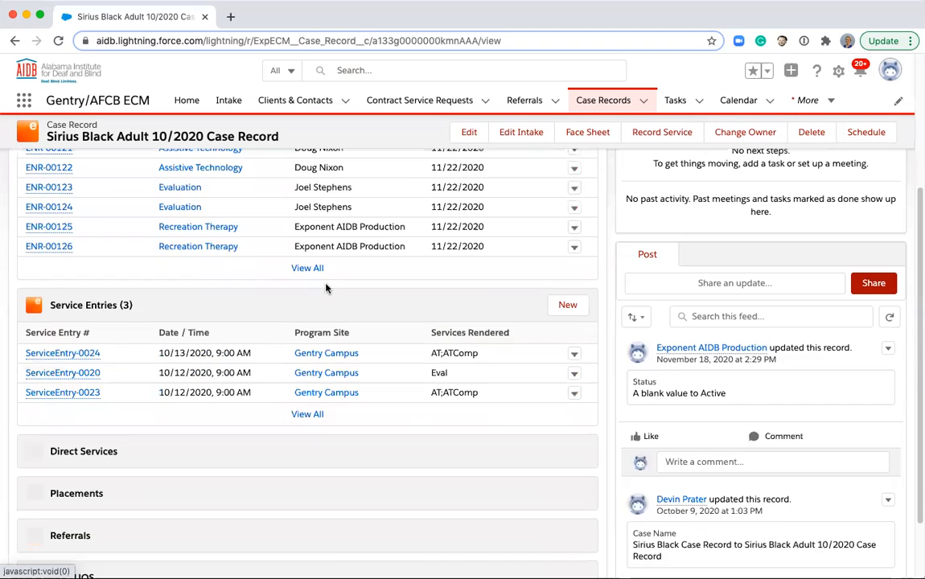
scroll(310, 400, "down", 3)
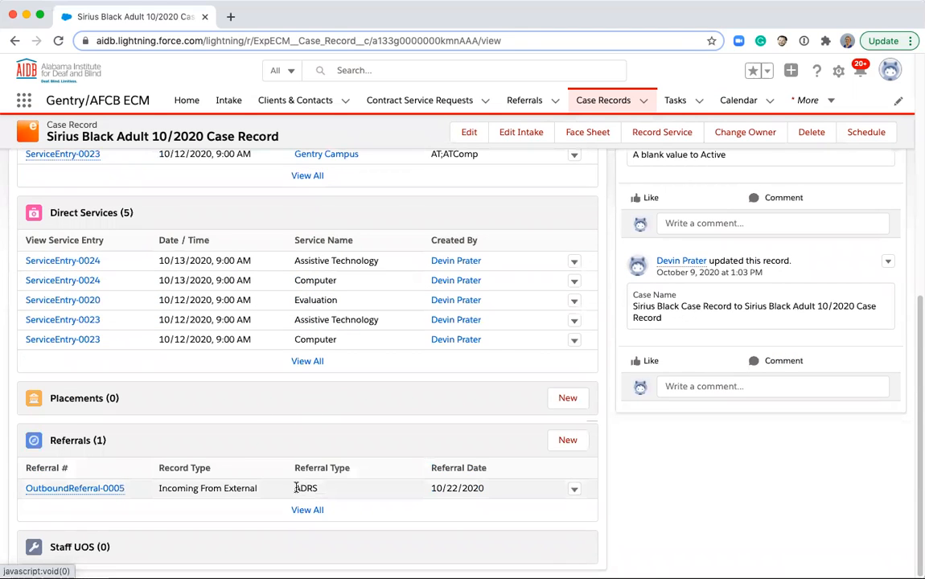
left_click(552, 442)
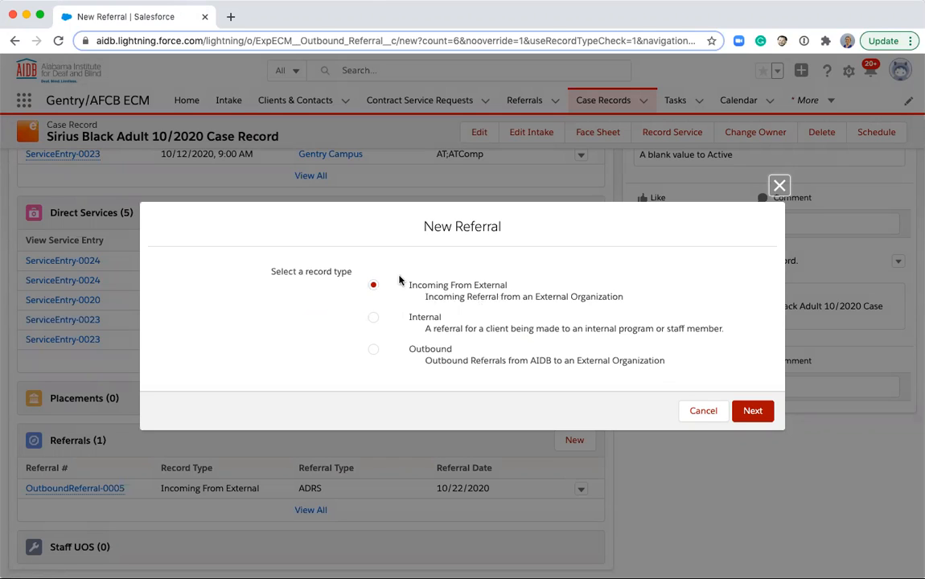
left_click(372, 318)
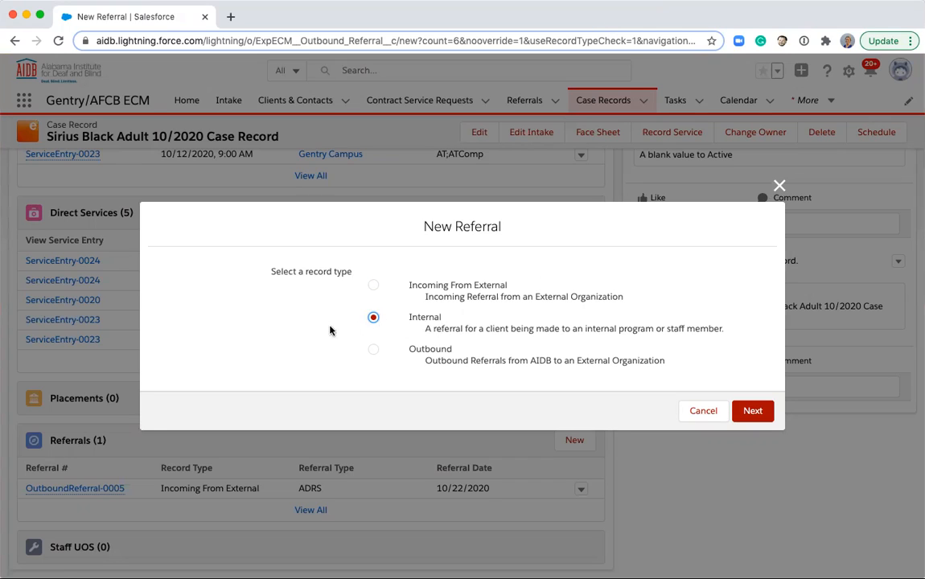
left_click(372, 349)
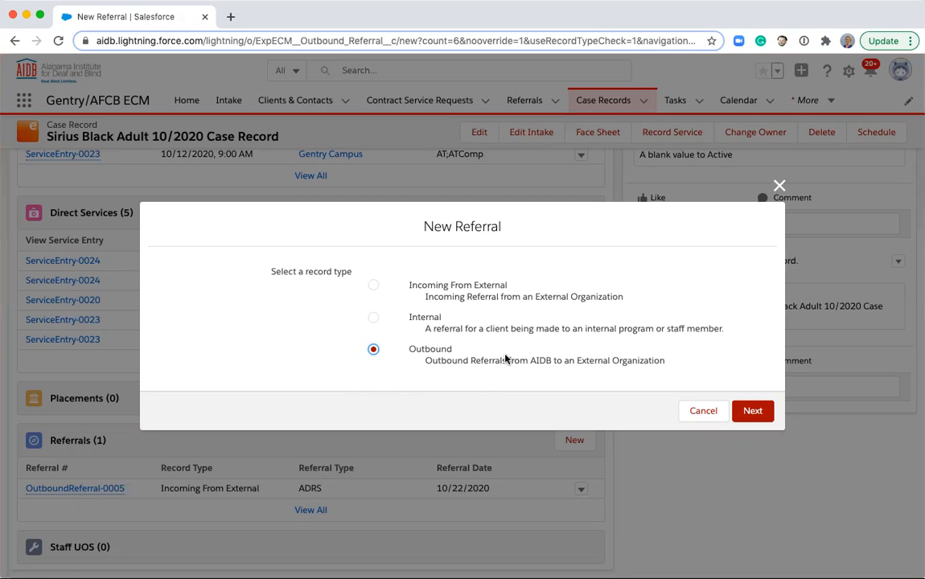
left_click(436, 324)
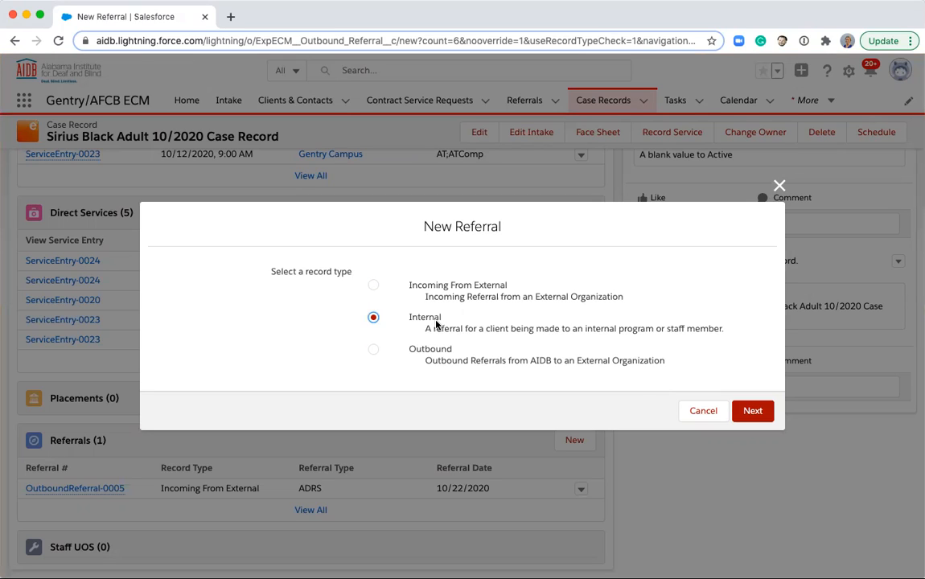
left_click(754, 412)
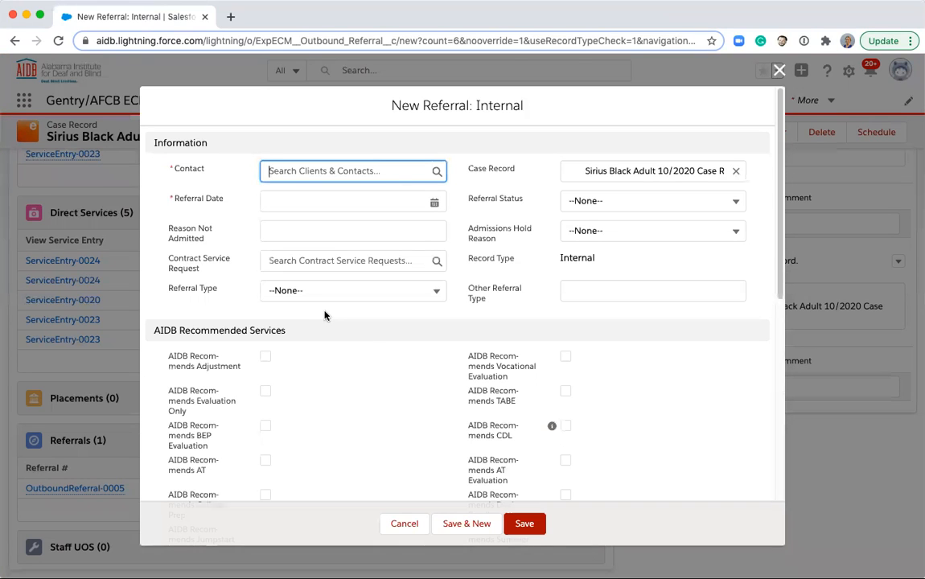
- Set the case's client as the referral contact and 11/22/2020 as the referral date
left_click(294, 170)
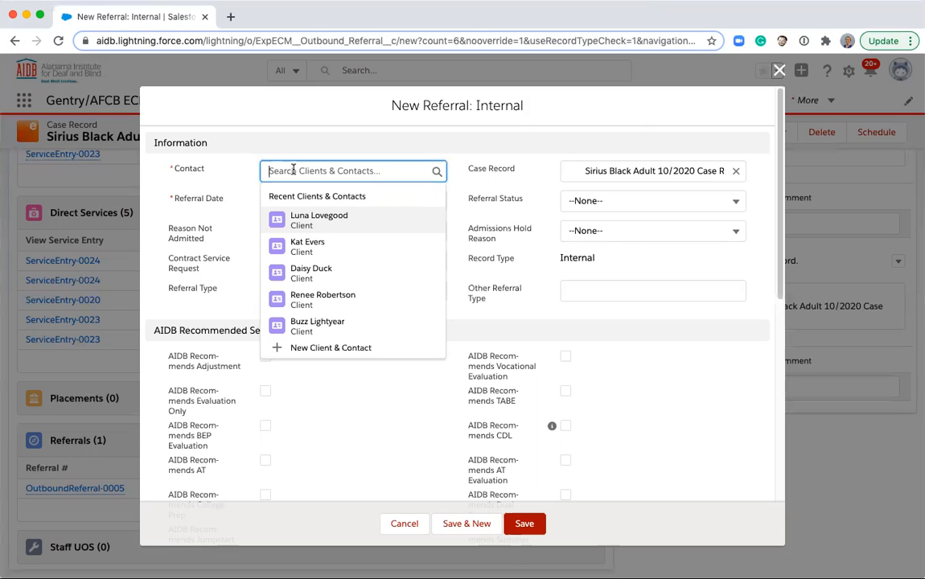
type("Siri")
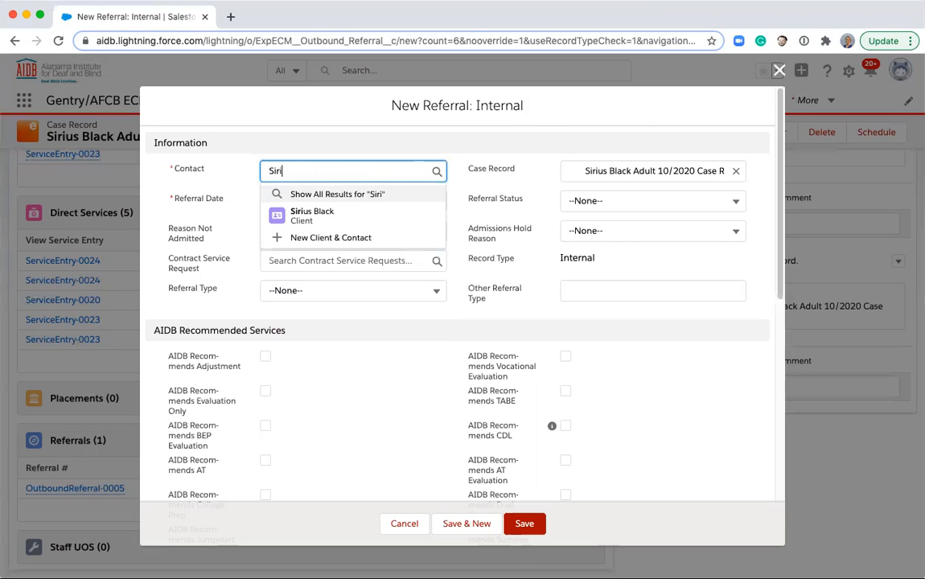
left_click(324, 211)
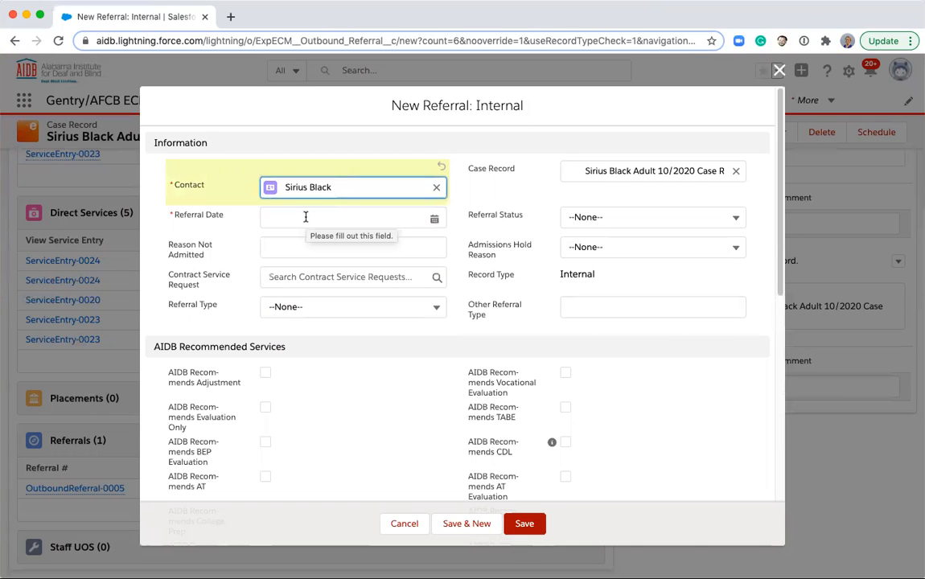
left_click(306, 217)
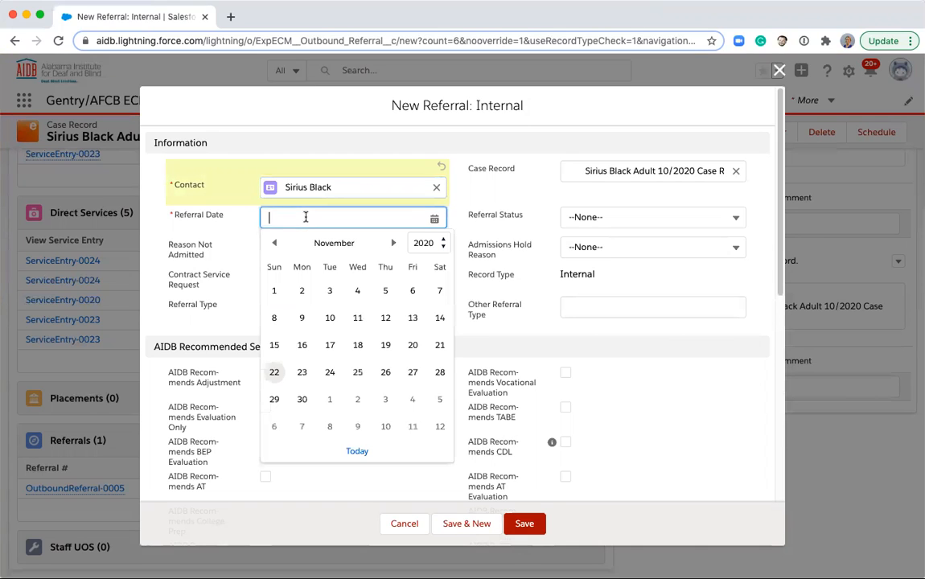
left_click(270, 371)
- Set the referral status to New and the referral type to Other
left_click(600, 217)
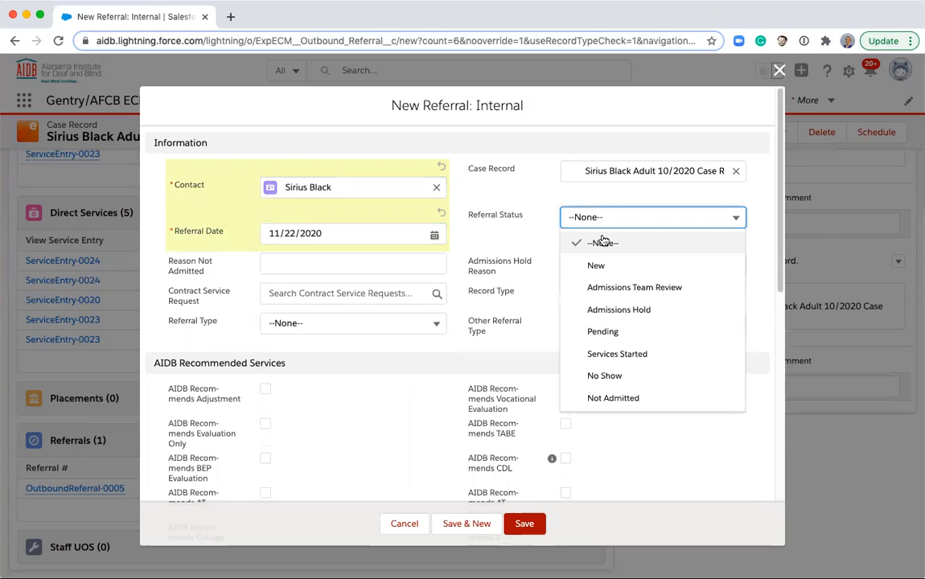
left_click(595, 265)
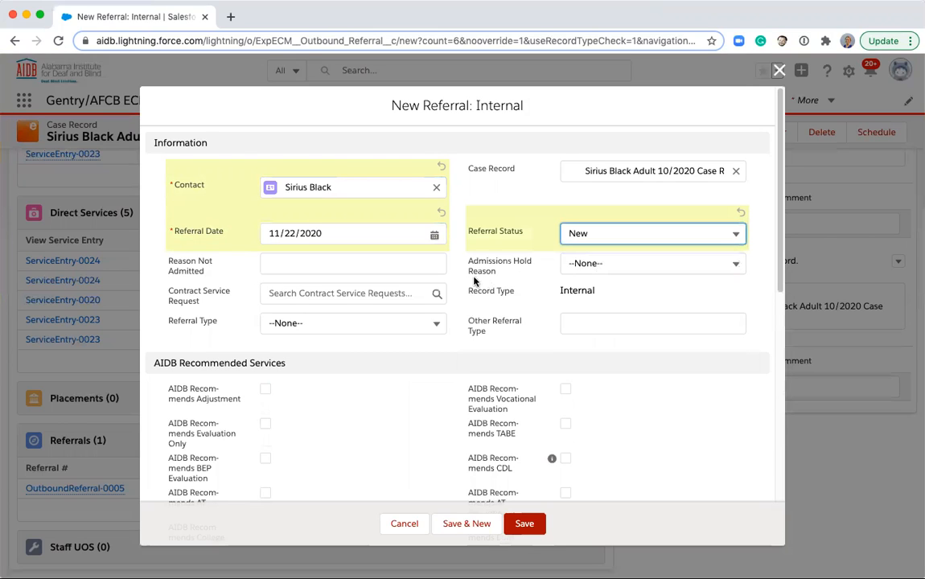
scroll(477, 280, "down", 1)
scroll(479, 281, "down", 1)
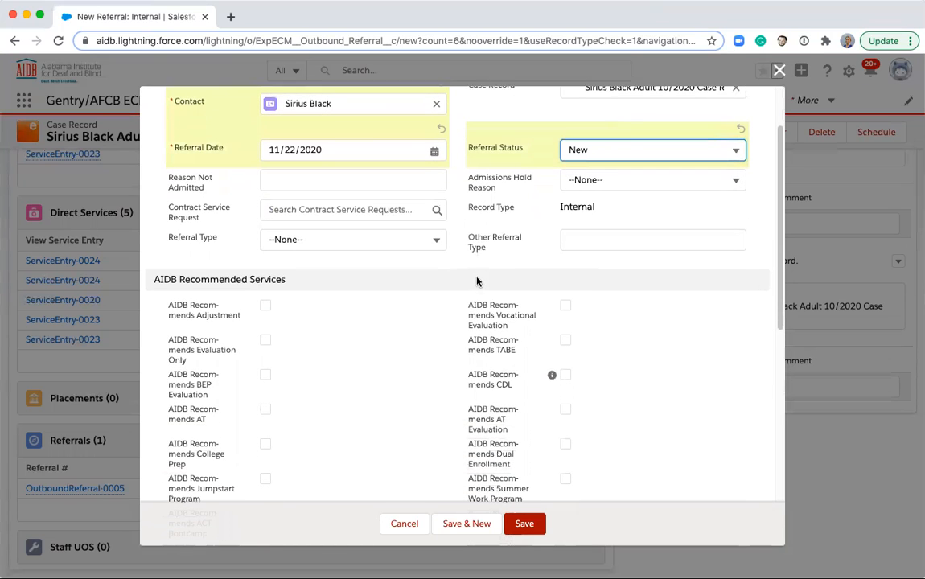
left_click(383, 237)
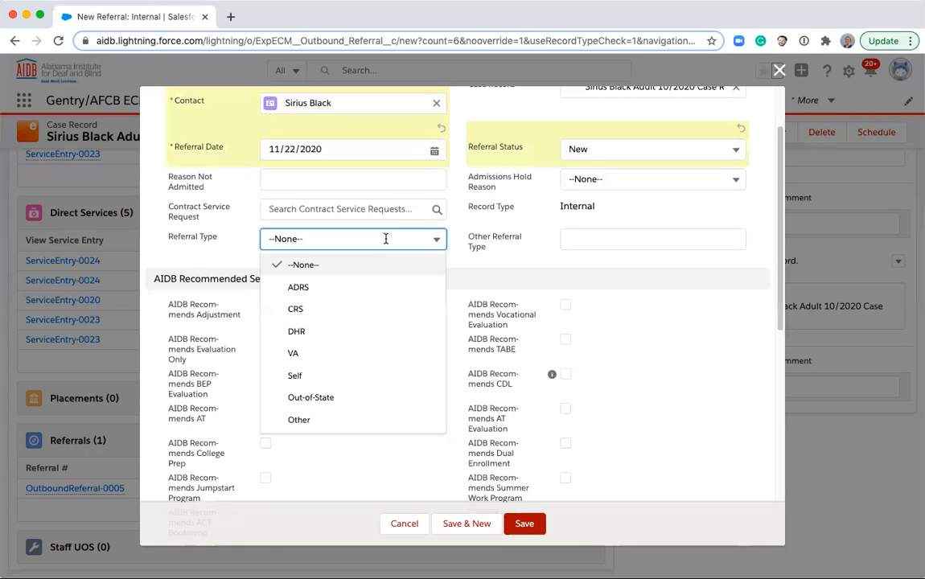
left_click(360, 418)
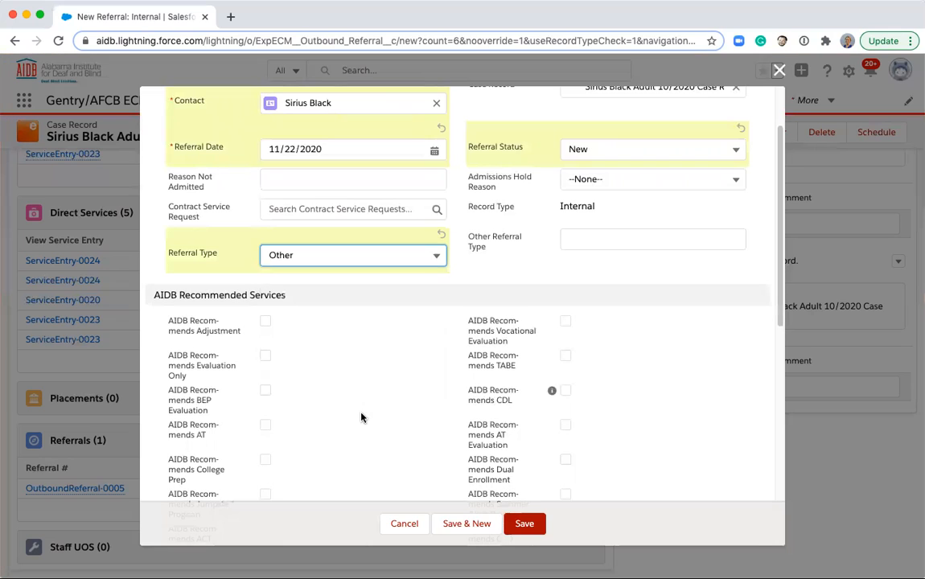
- Fill in the internal referral source with program Adult Services, site Gentry Campus and staff Exponent AIDB Production
scroll(365, 400, "down", 5)
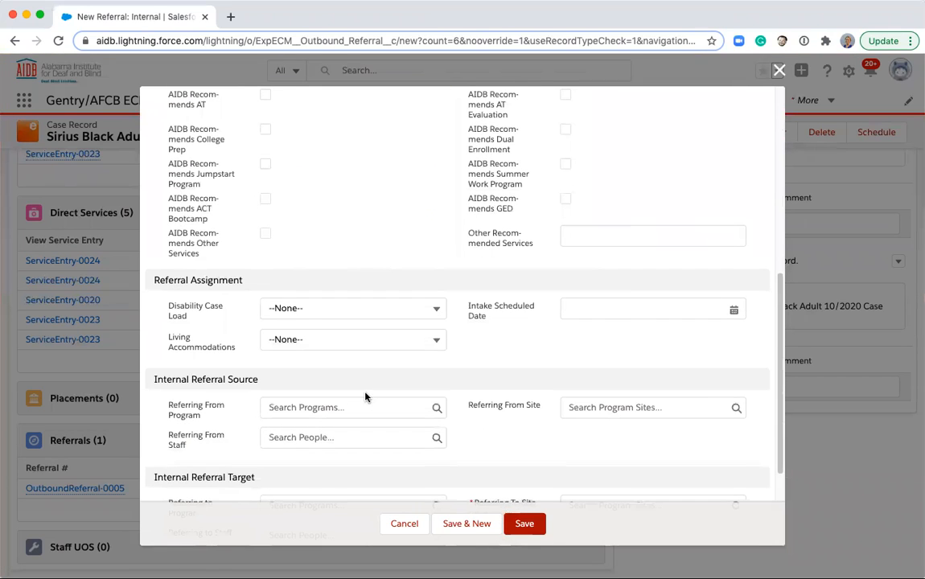
scroll(365, 395, "down", 1)
scroll(365, 393, "down", 2)
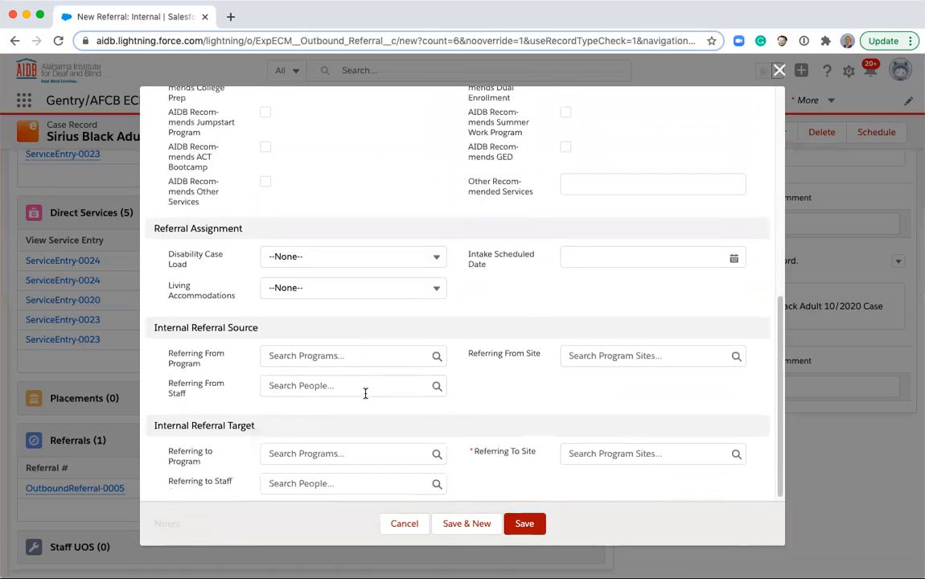
left_click(276, 287)
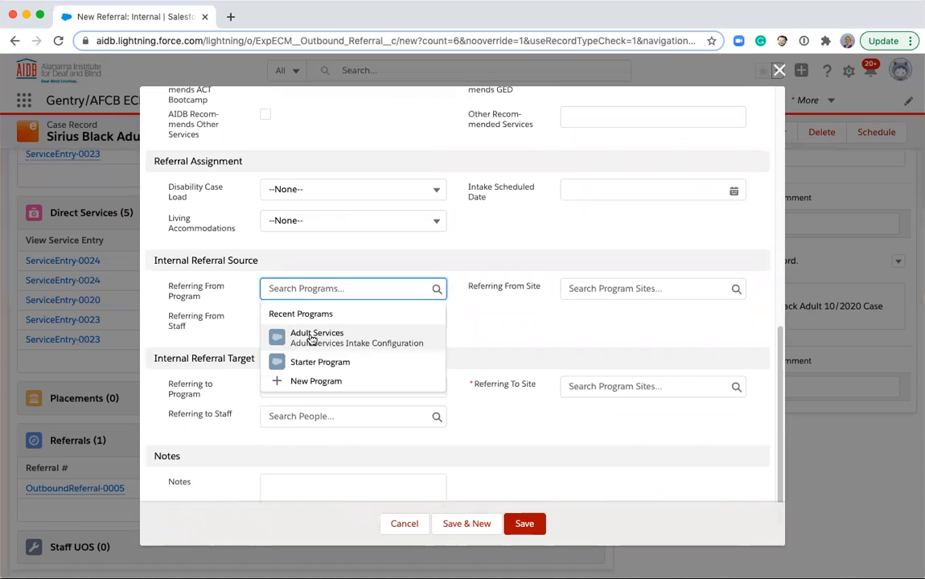
left_click(299, 335)
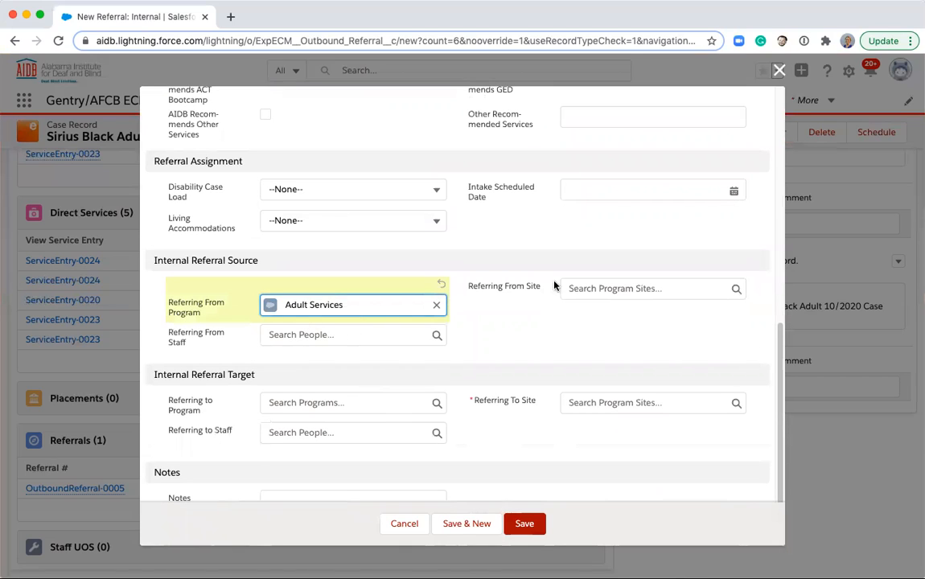
left_click(581, 288)
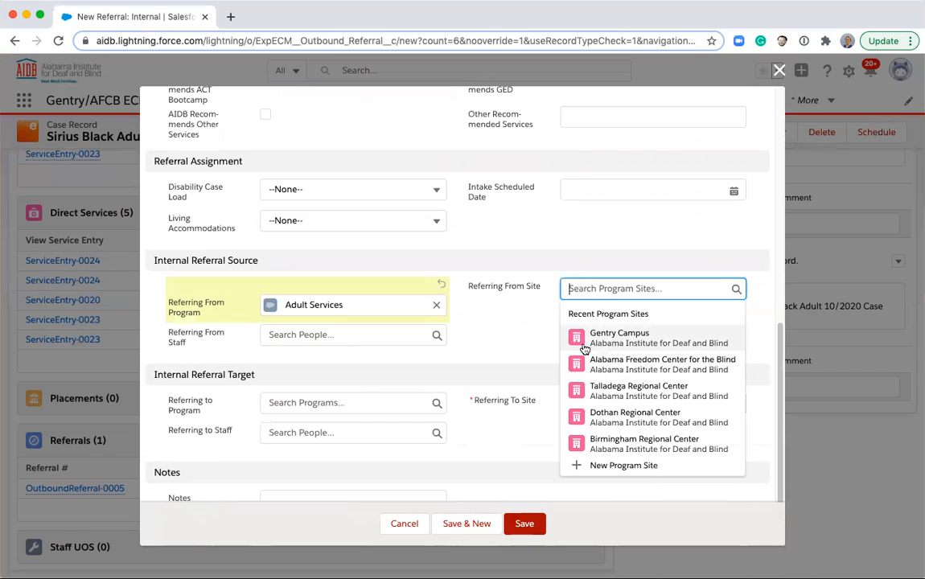
left_click(619, 337)
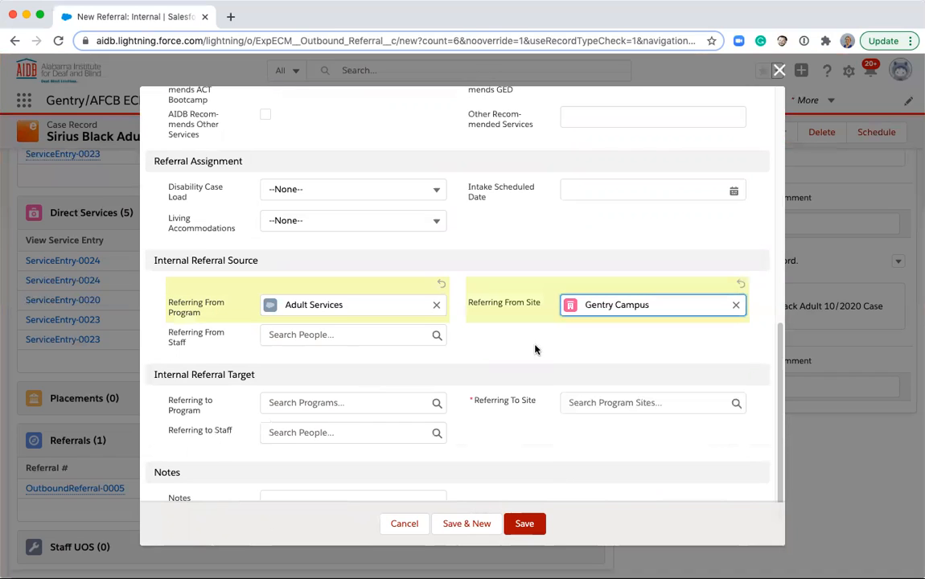
left_click(304, 334)
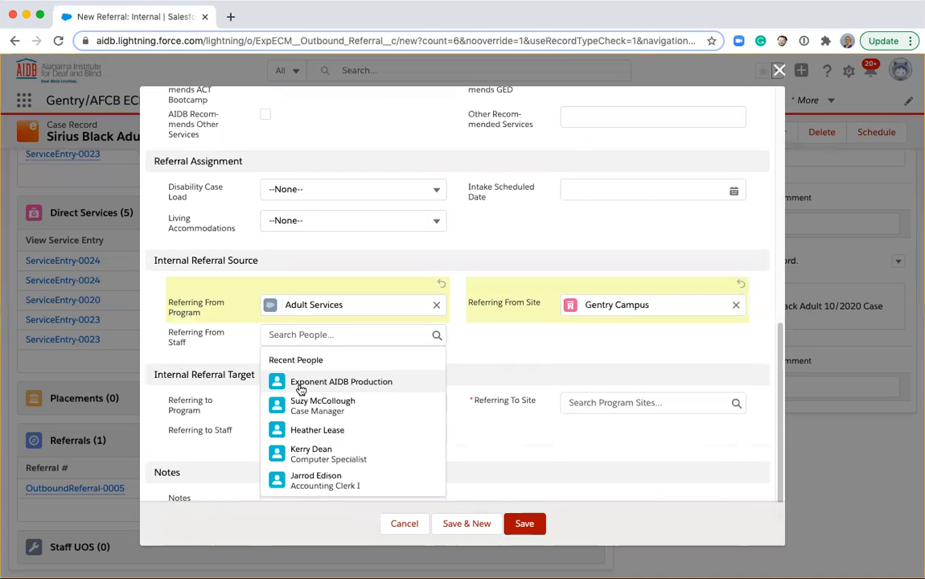
left_click(300, 383)
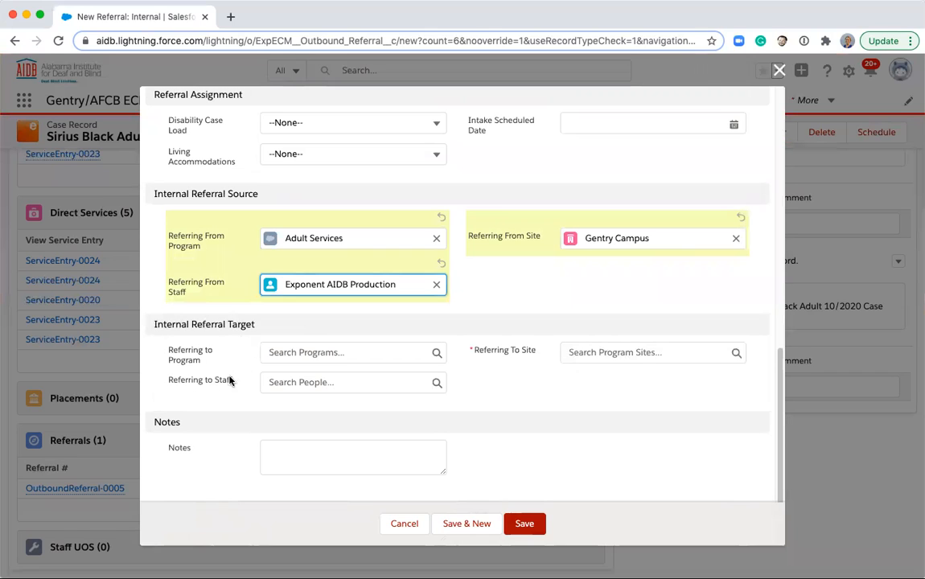
- Fill in the internal referral target with program Adult Services, site Talladega Regional Center and the recent staff member titled Case Manager
left_click(304, 352)
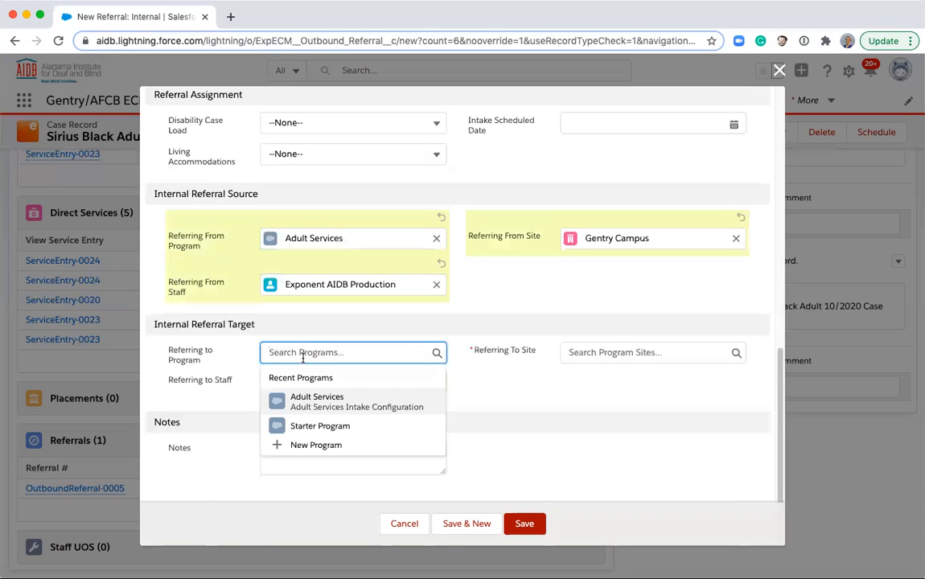
left_click(306, 402)
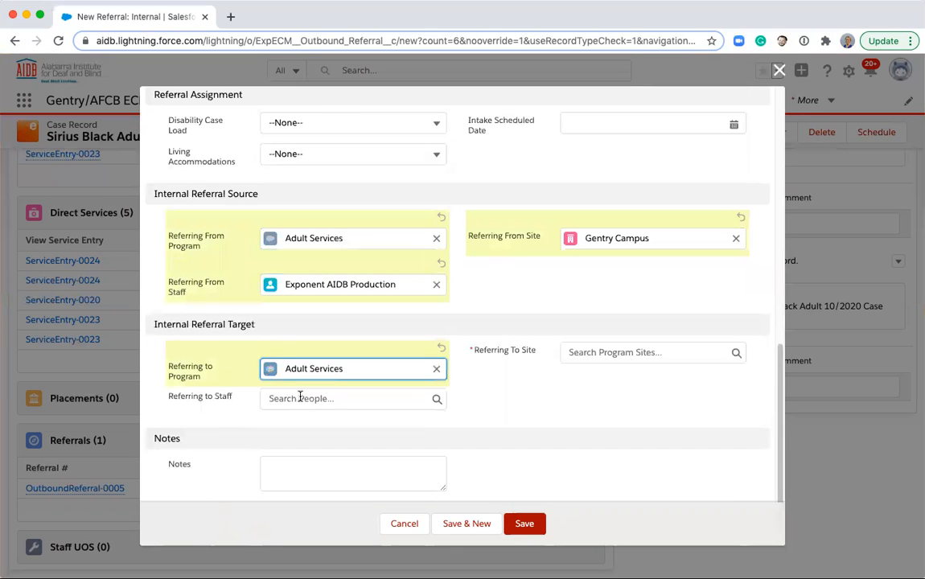
left_click(592, 352)
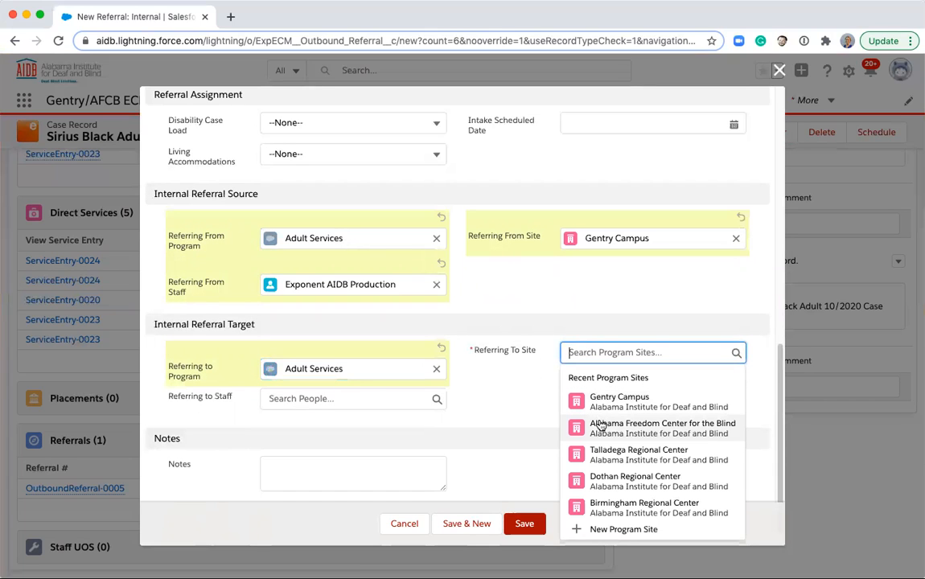
left_click(603, 460)
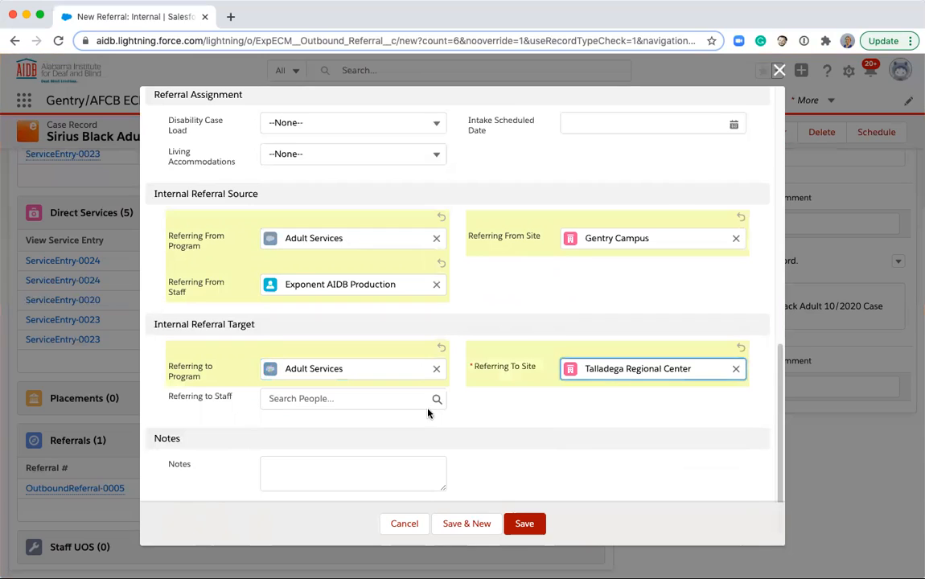
left_click(294, 397)
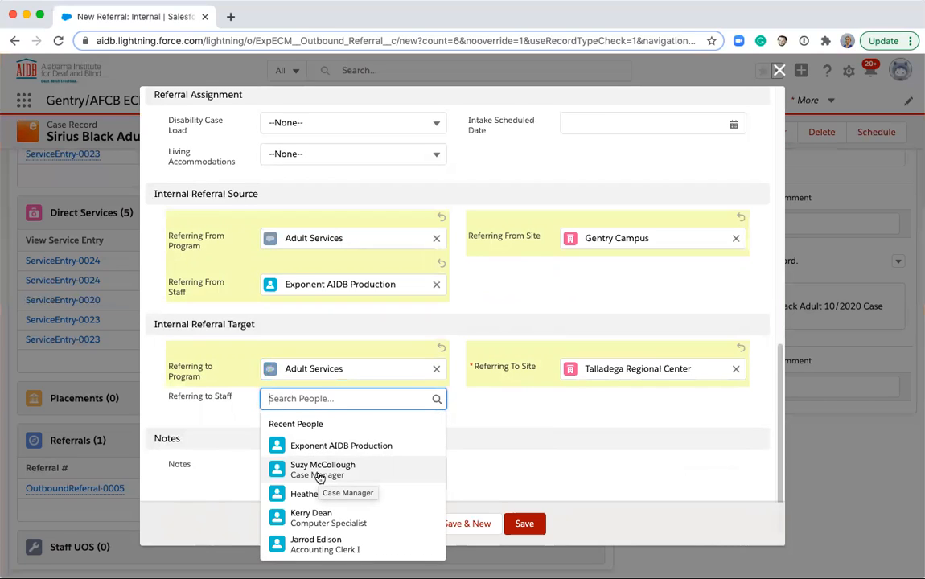
left_click(319, 474)
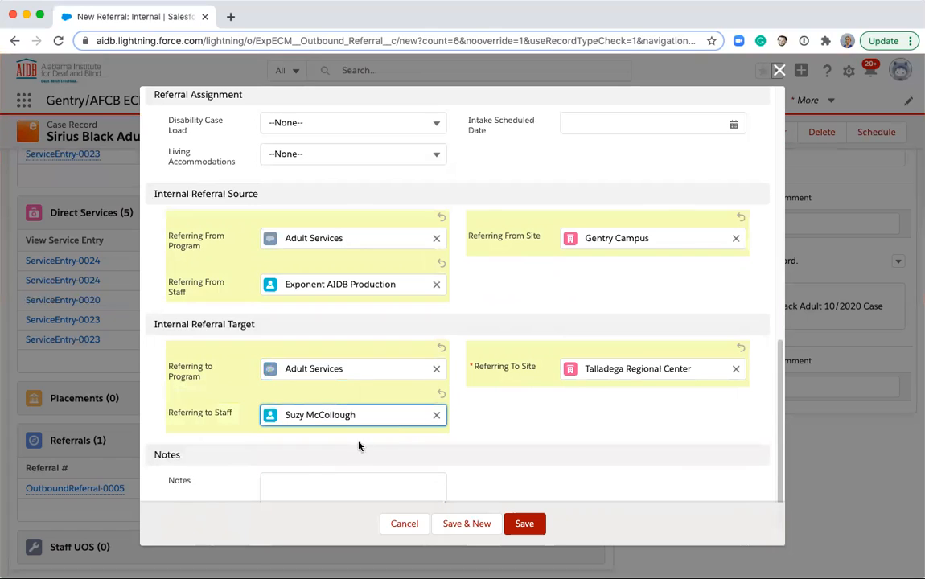
left_click(469, 432)
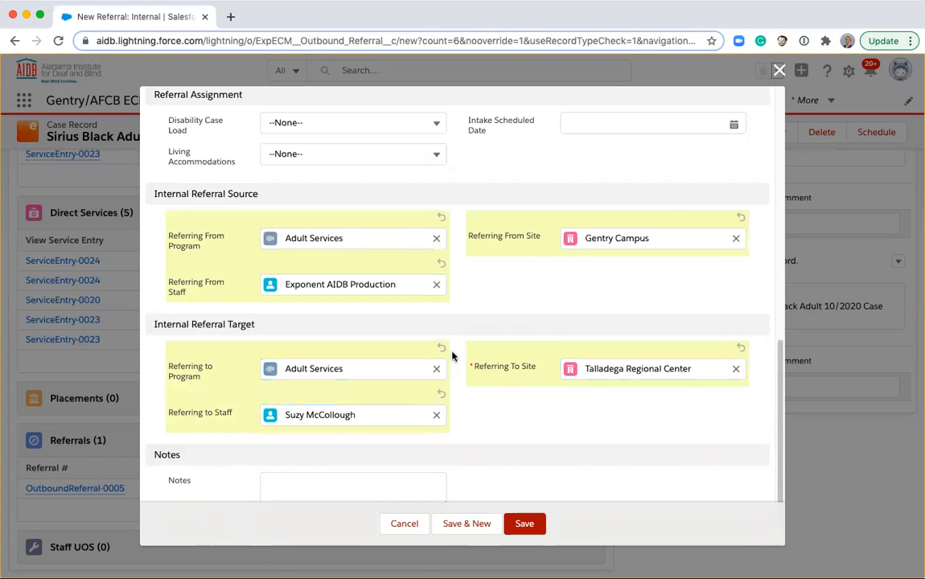
- Set the disability case load in the Referral Assignment section to Blind
scroll(454, 353, "up", 2)
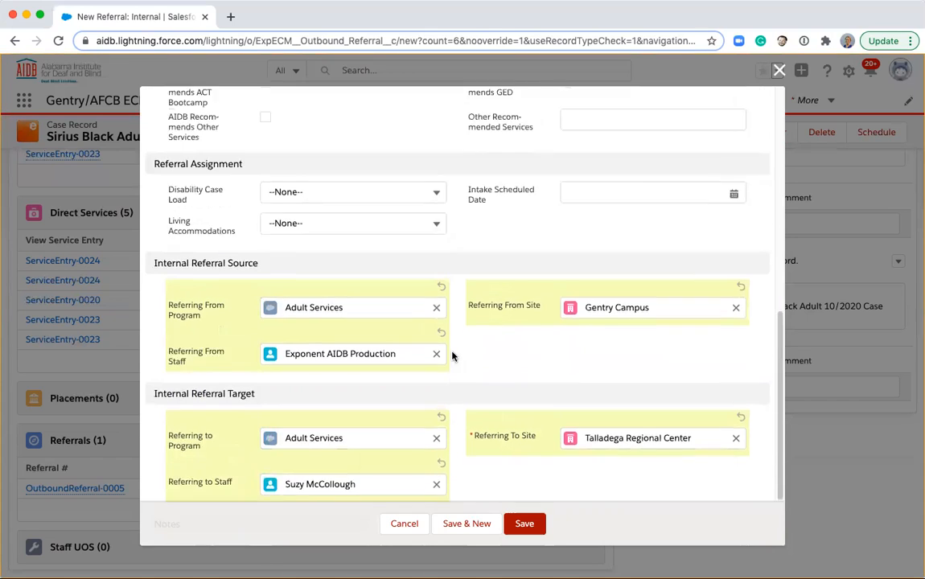
left_click(392, 191)
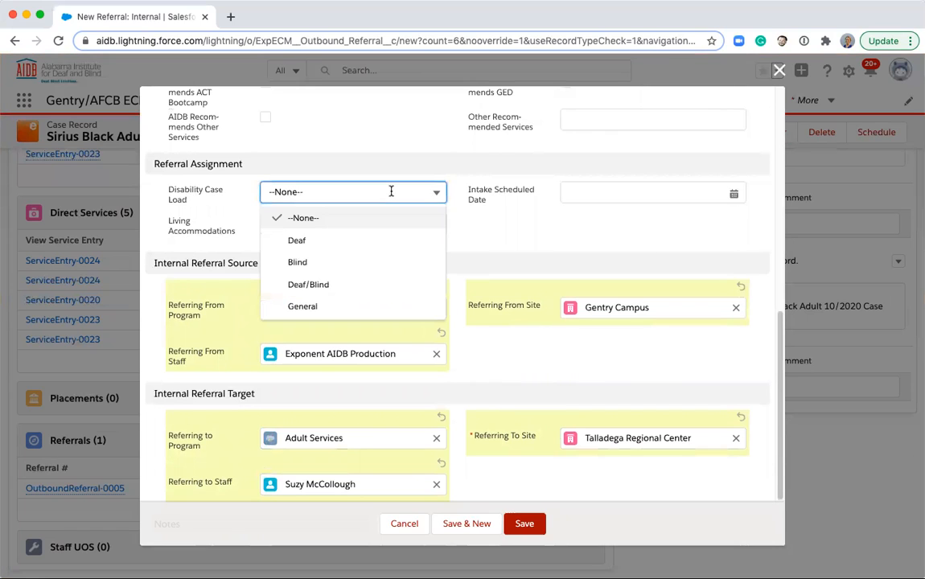
left_click(376, 262)
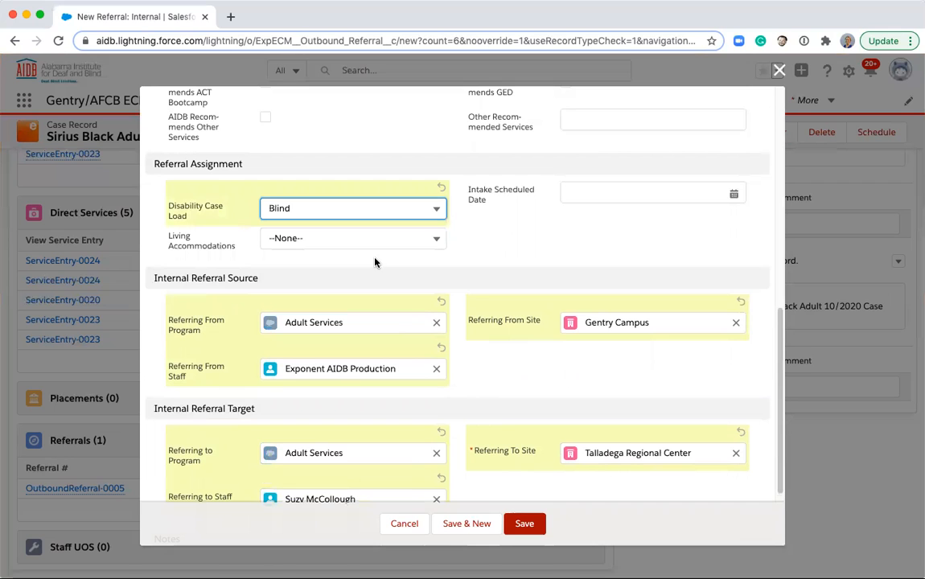
- Mark the Summer Work Program as an AIDB recommended service and save the internal referral
scroll(416, 245, "up", 3)
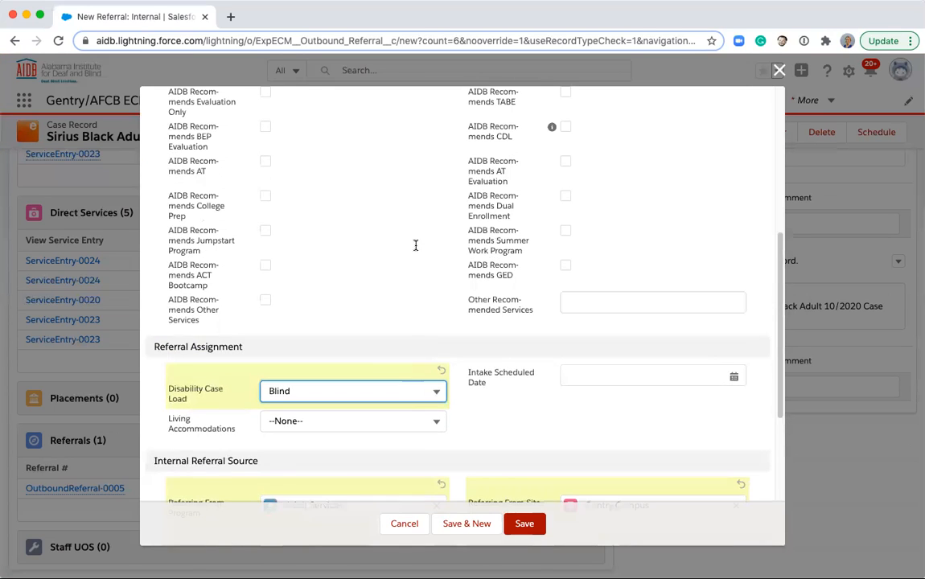
scroll(415, 245, "up", 3)
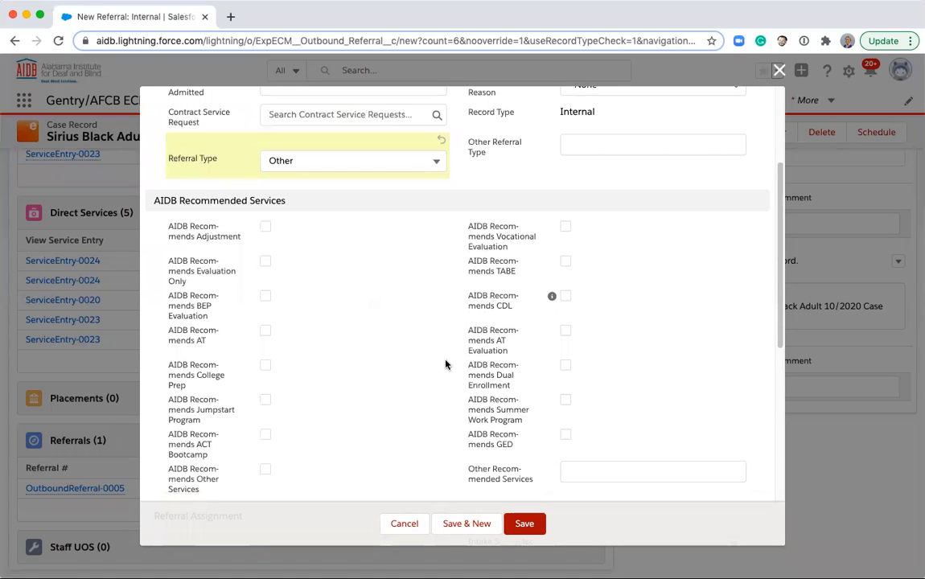
left_click(567, 402)
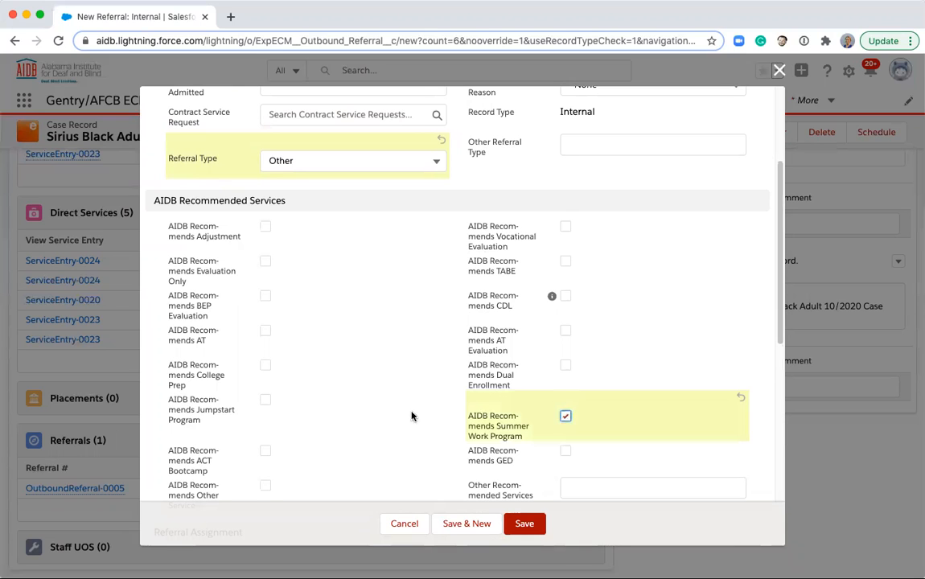
left_click(526, 524)
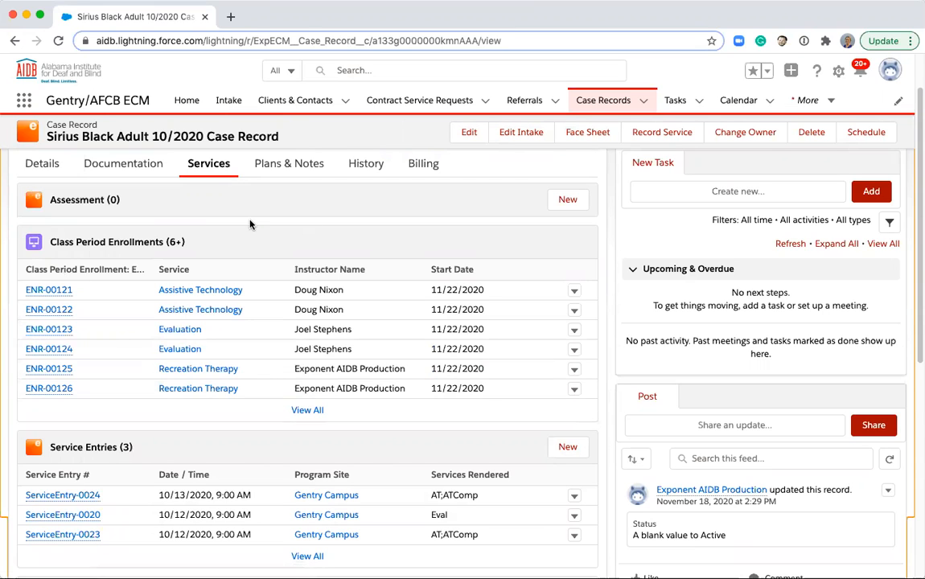
- Start a new progress note of the Monthly Progress Note record type for the case record
left_click(44, 165)
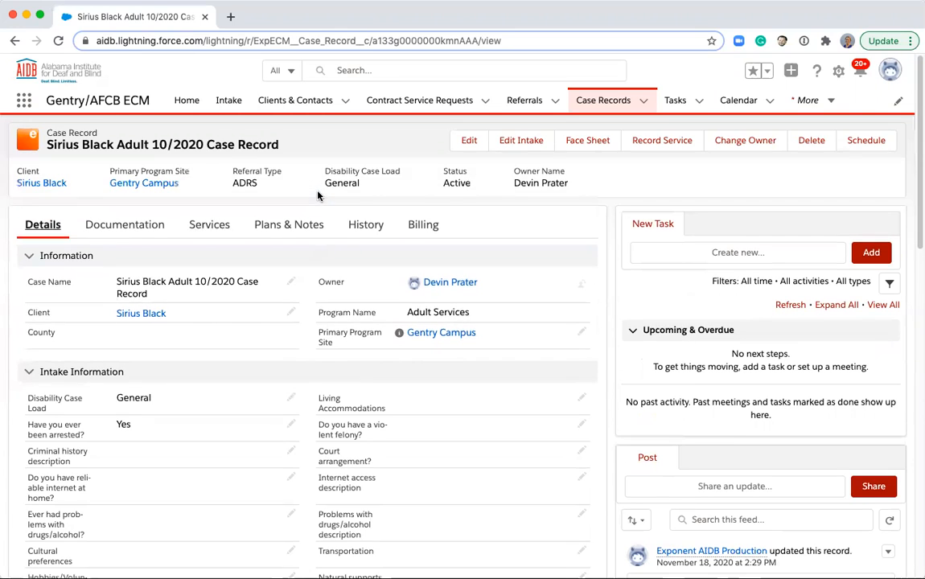
left_click(277, 231)
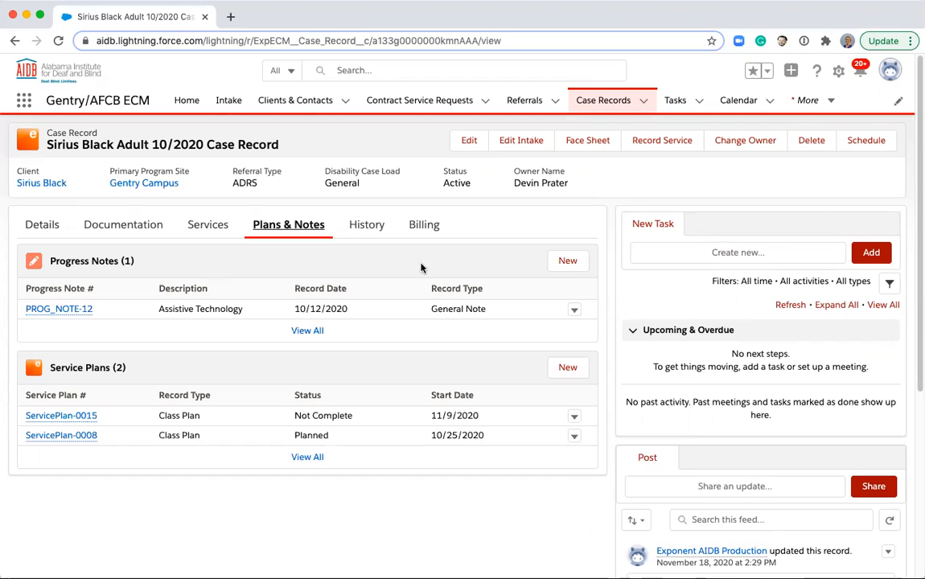
left_click(566, 261)
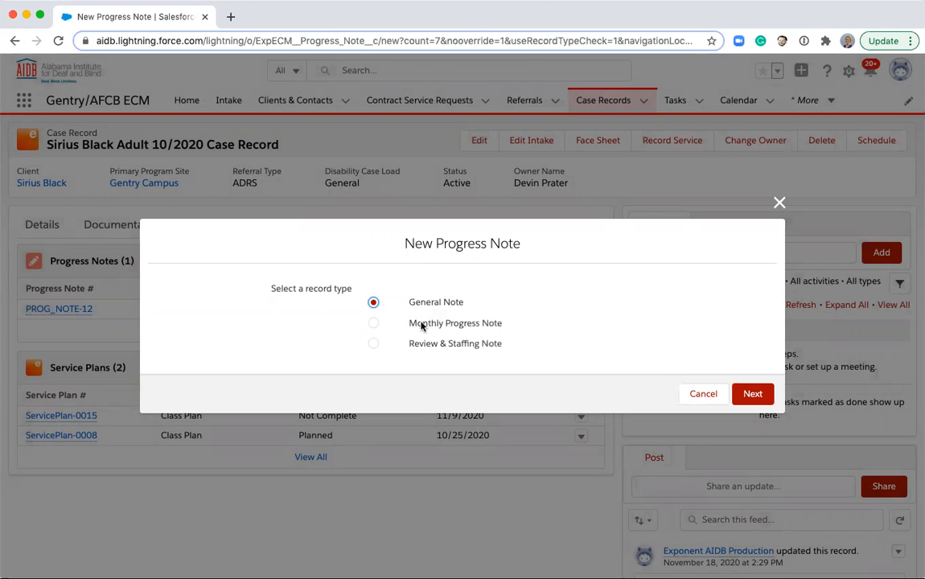
left_click(419, 325)
left_click(752, 394)
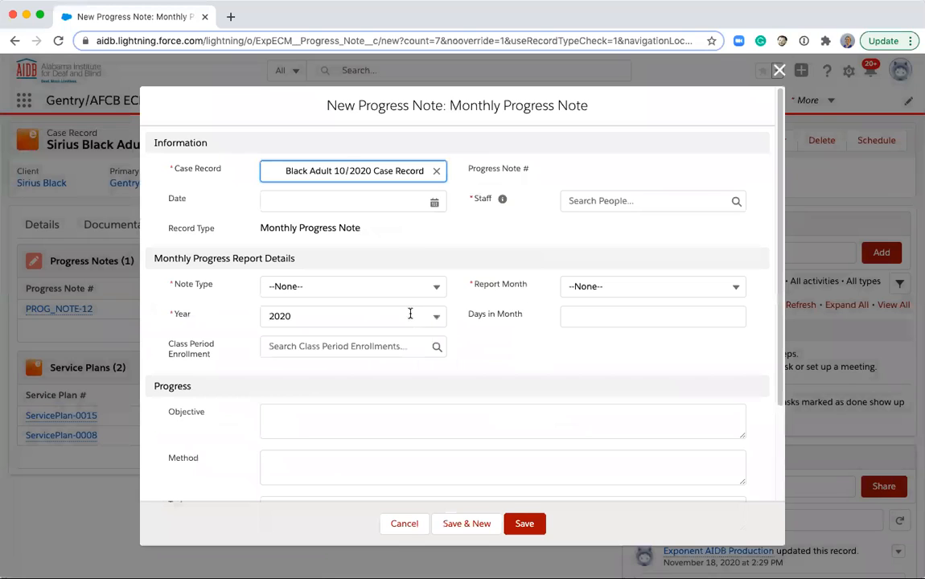
- Date the progress note 11/22/2020 and assign Exponent AIDB Production as its staff
left_click(346, 200)
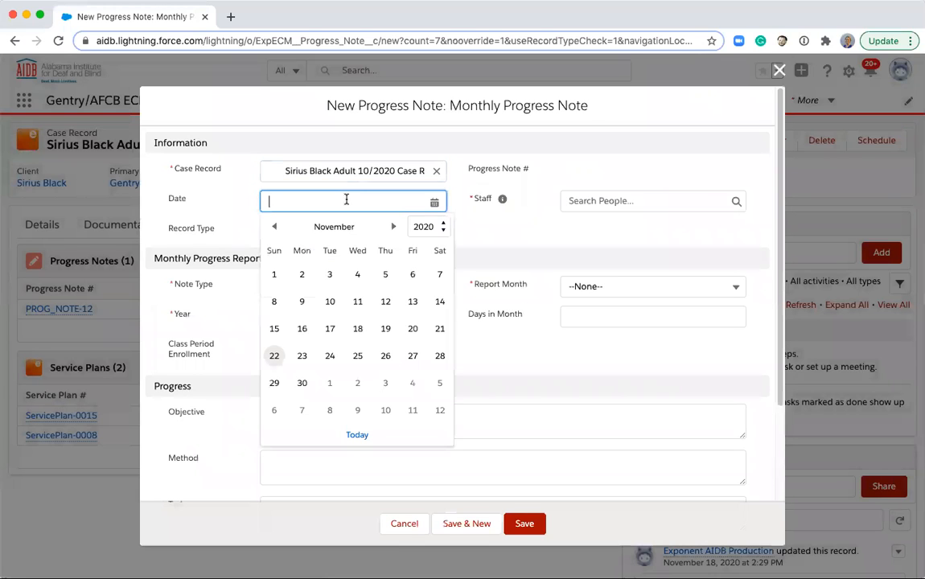
left_click(274, 355)
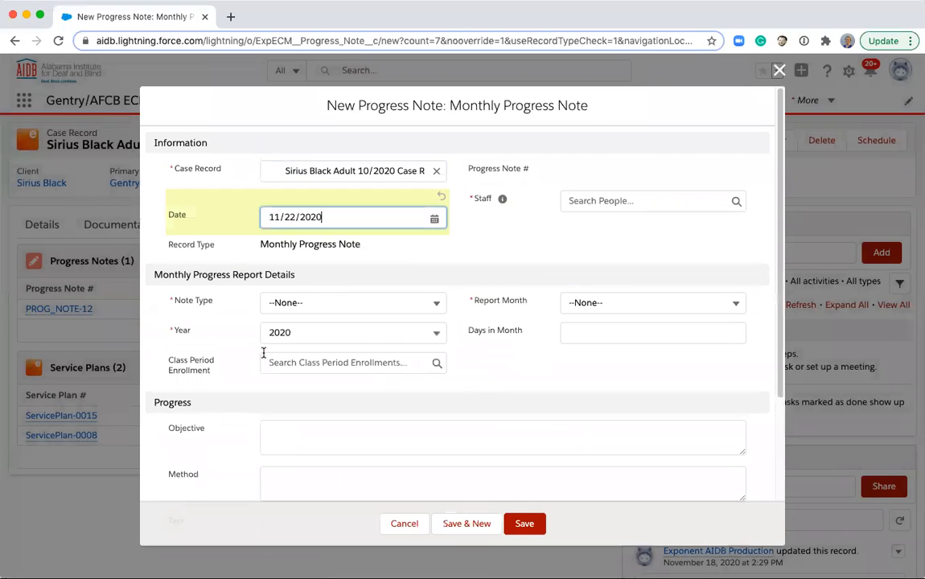
left_click(581, 200)
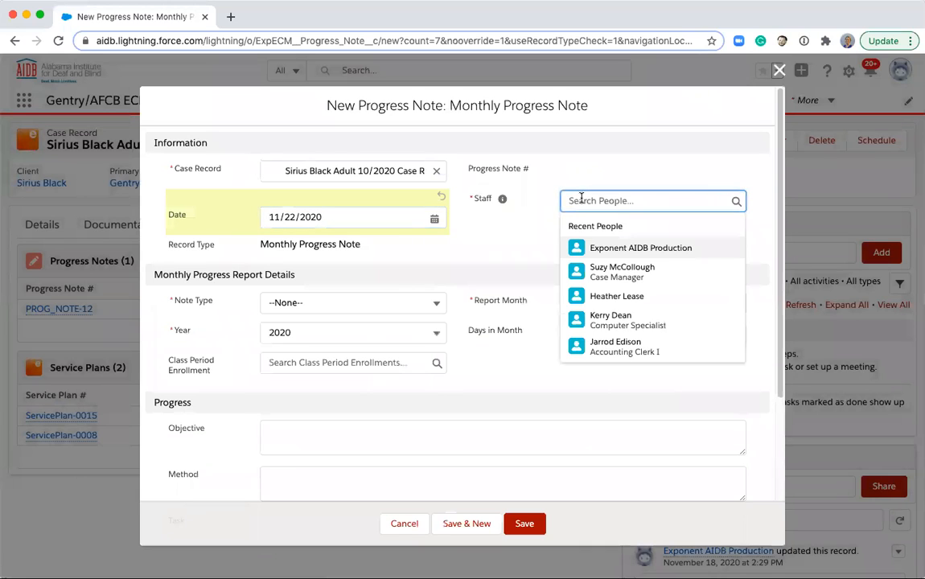
left_click(595, 250)
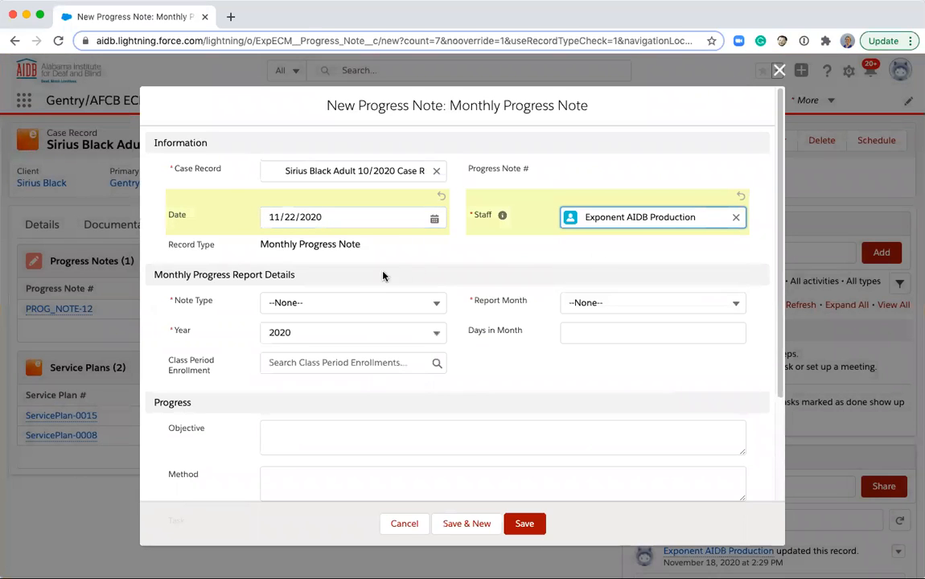
- Fill in the monthly report details with note type Case Manager Note, report month October and 20 days in month
scroll(241, 285, "down", 1)
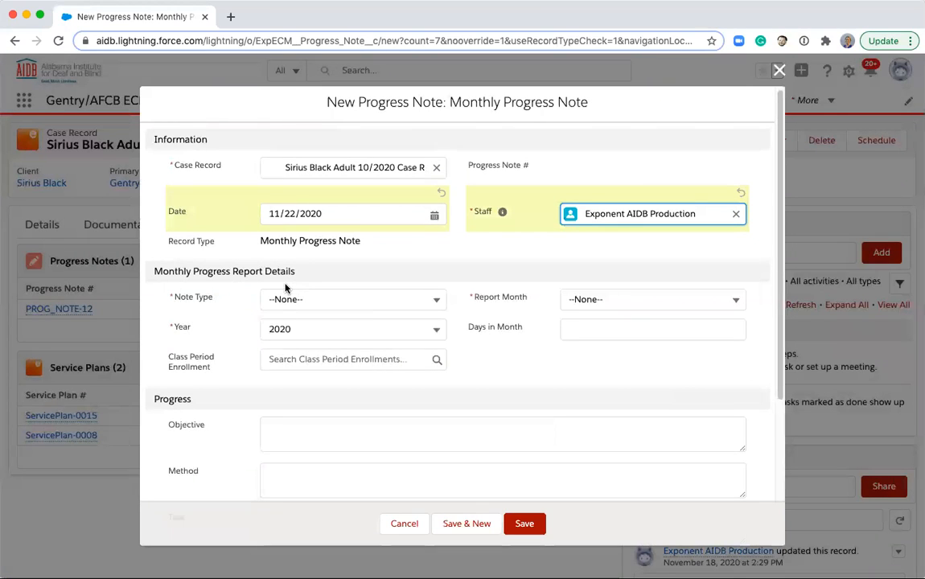
left_click(275, 299)
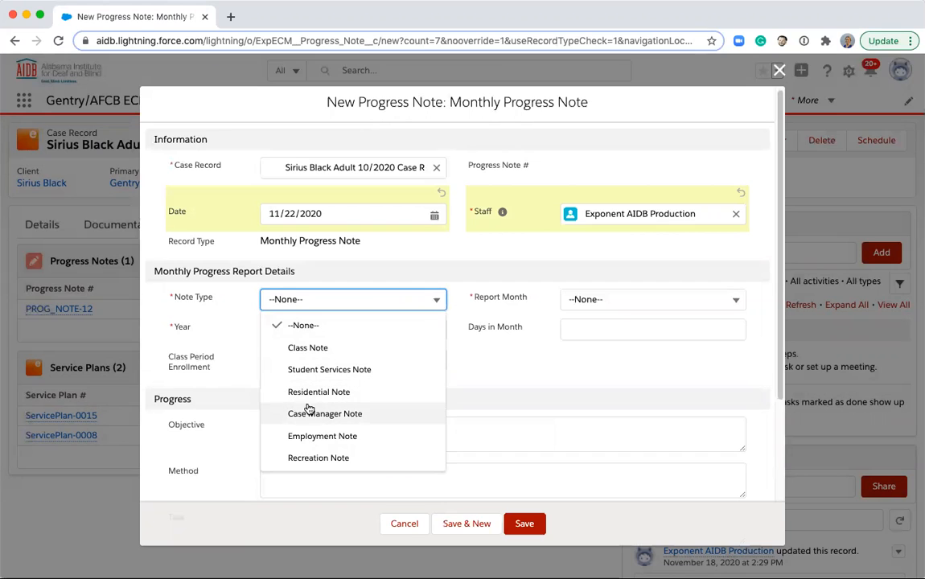
left_click(302, 412)
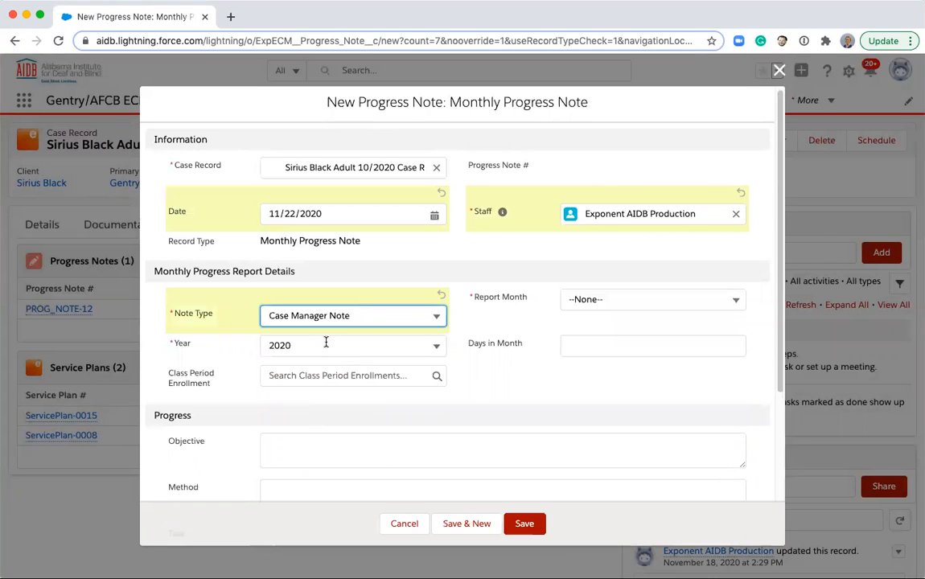
left_click(587, 299)
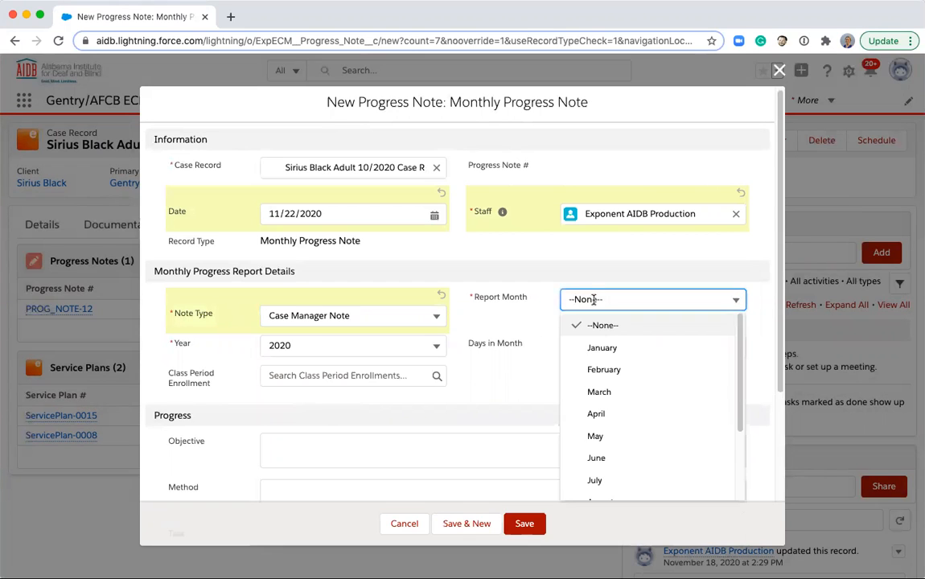
scroll(594, 434, "down", 3)
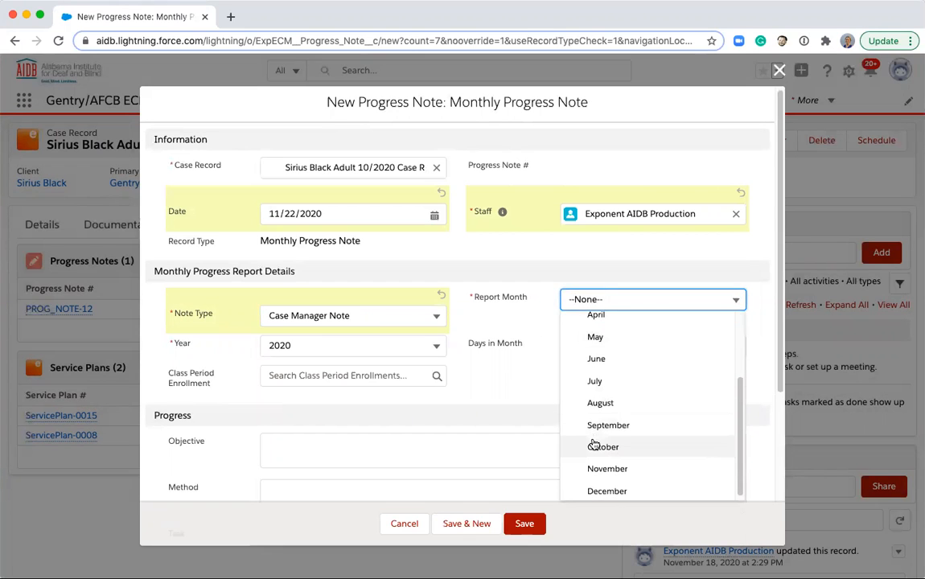
left_click(594, 442)
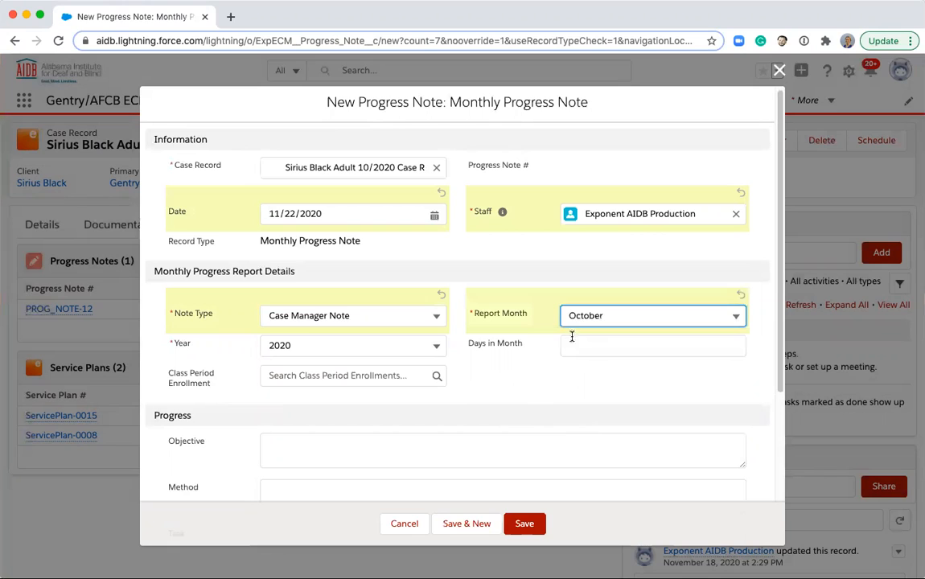
left_click(578, 344)
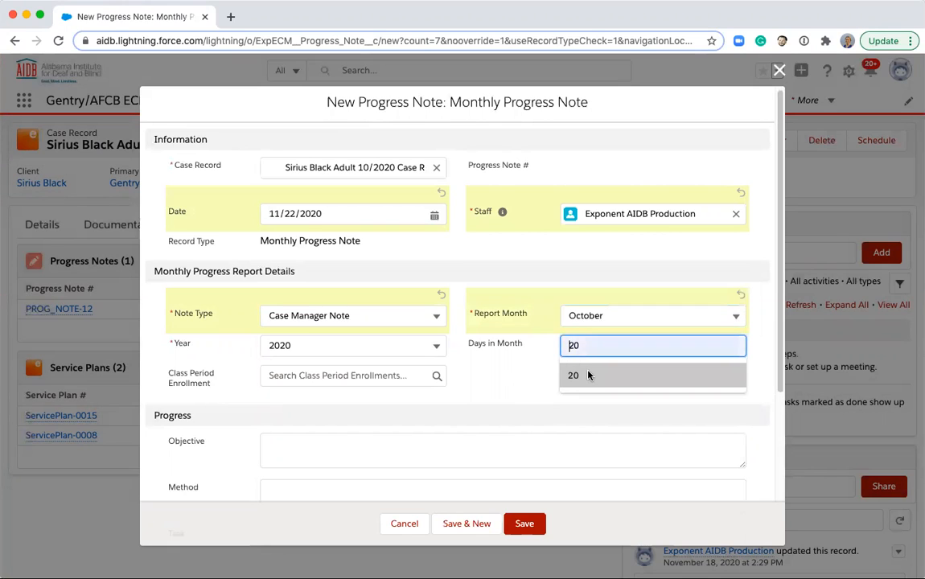
left_click(586, 374)
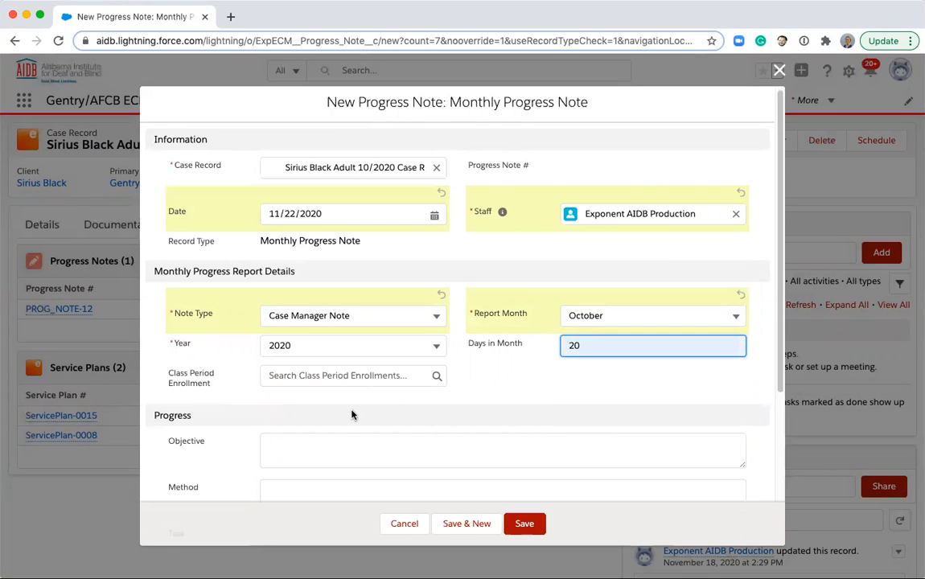
- Enter the support note "This is a case management note for this consumer" and save the progress note
scroll(351, 414, "down", 5)
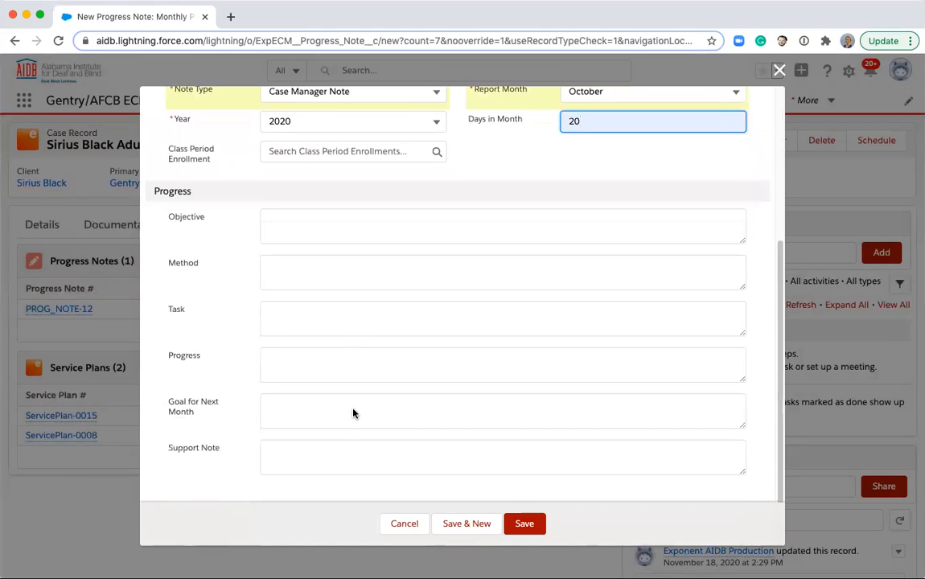
left_click(336, 451)
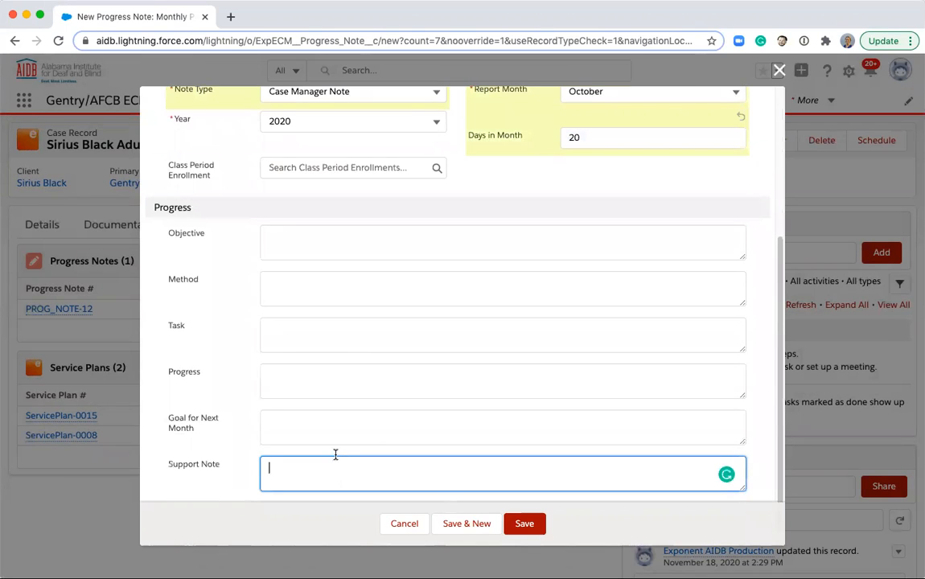
type("This is a case management no")
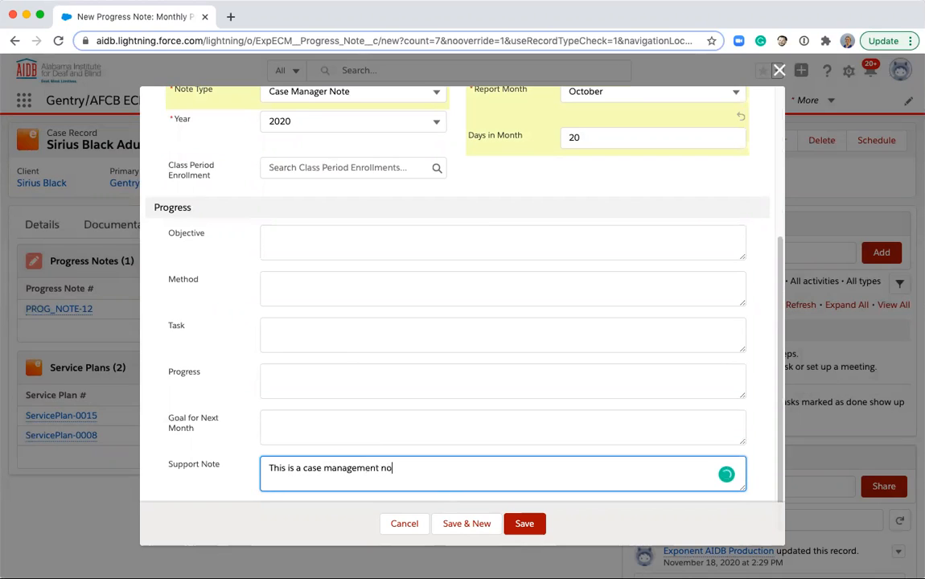
type("te for this consumer")
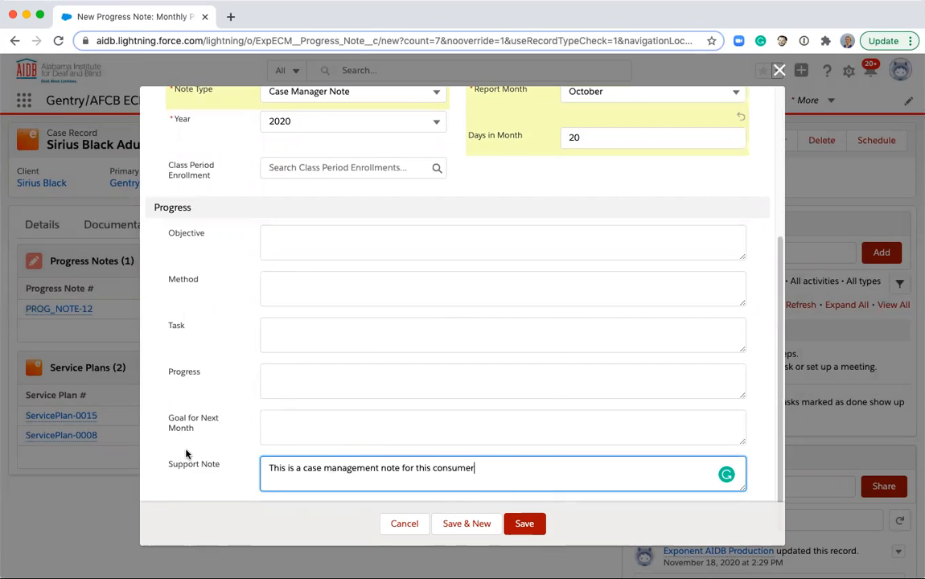
left_click(534, 525)
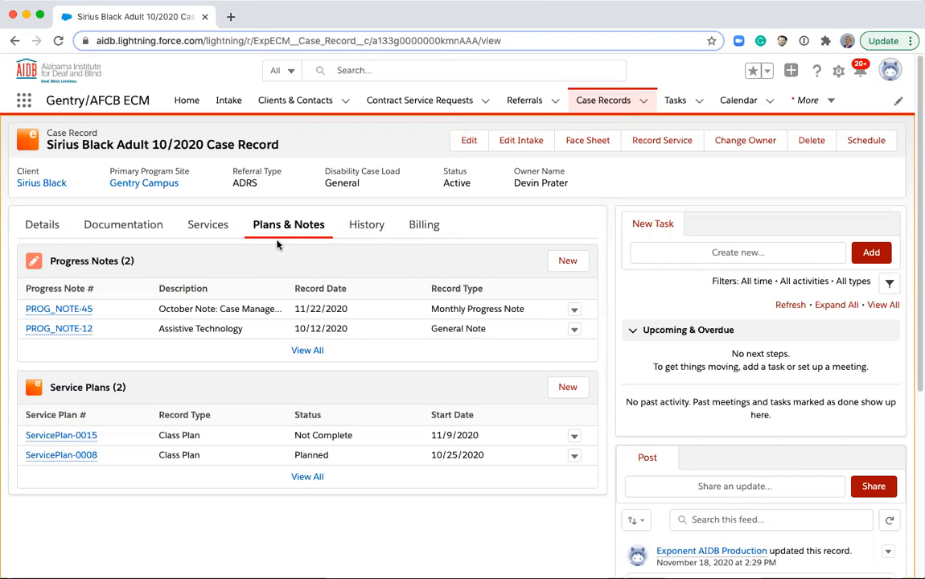
- Start a new documentation record of the Monthly Progress Report type for the case record
left_click(124, 230)
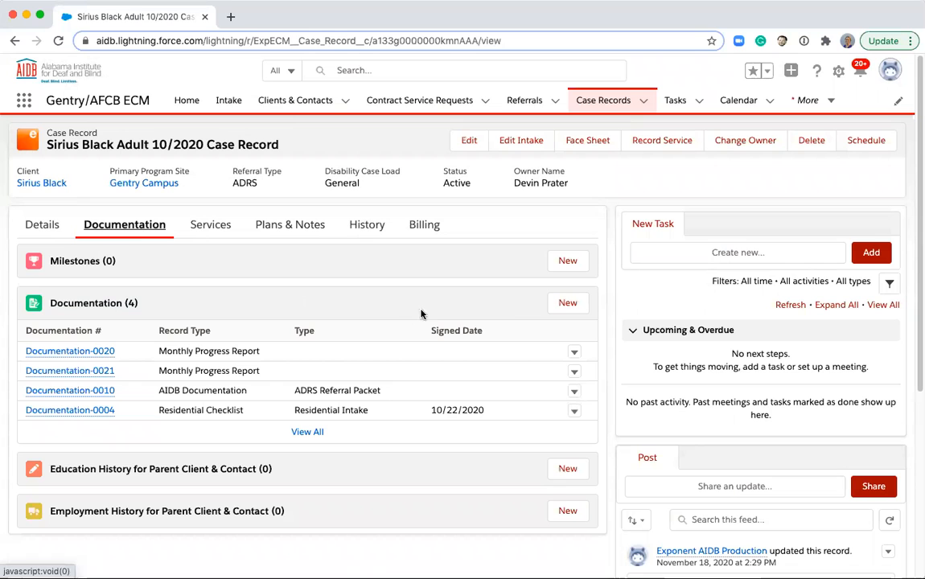
left_click(566, 303)
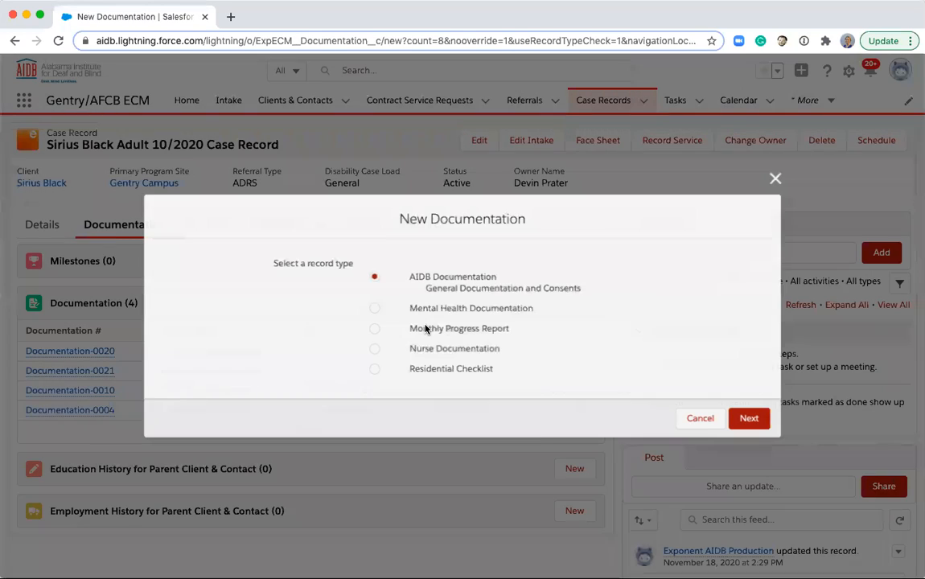
left_click(409, 331)
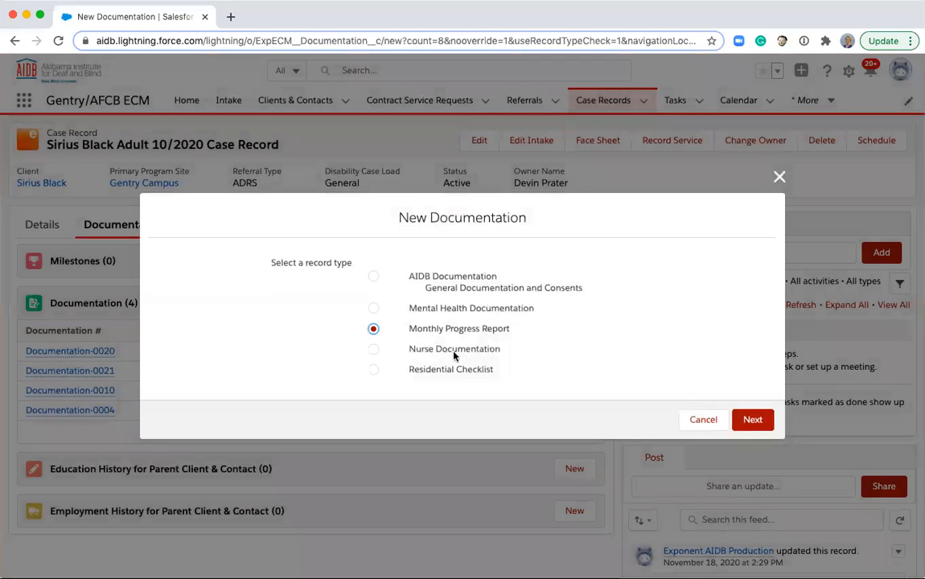
left_click(755, 420)
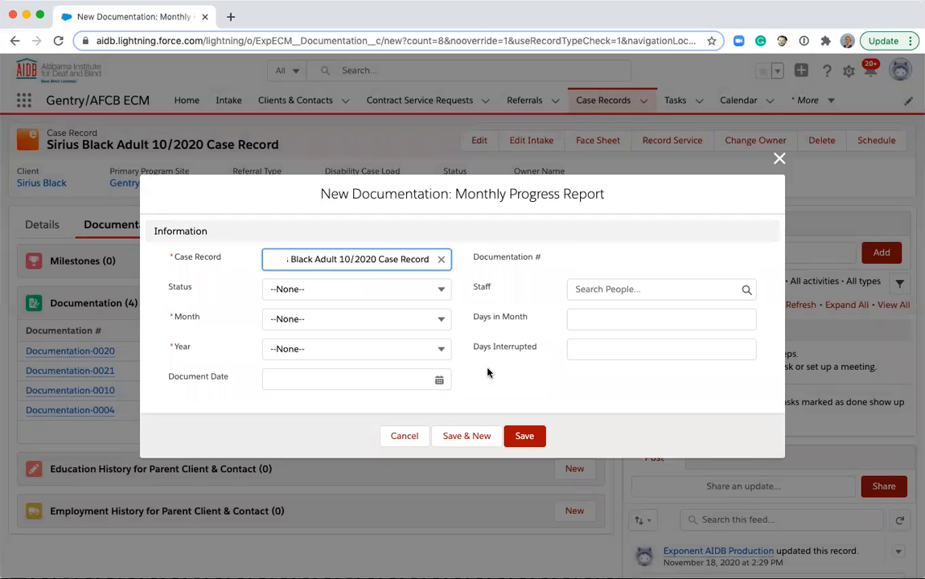
- Set the monthly progress report to October 2020 with document date 11/22/2020, leaving its status at None
left_click(312, 288)
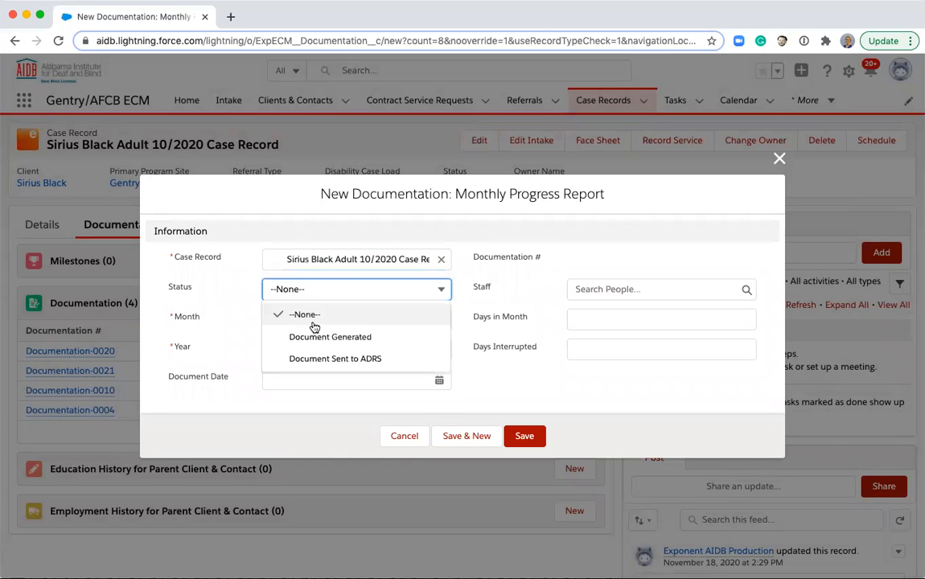
left_click(312, 314)
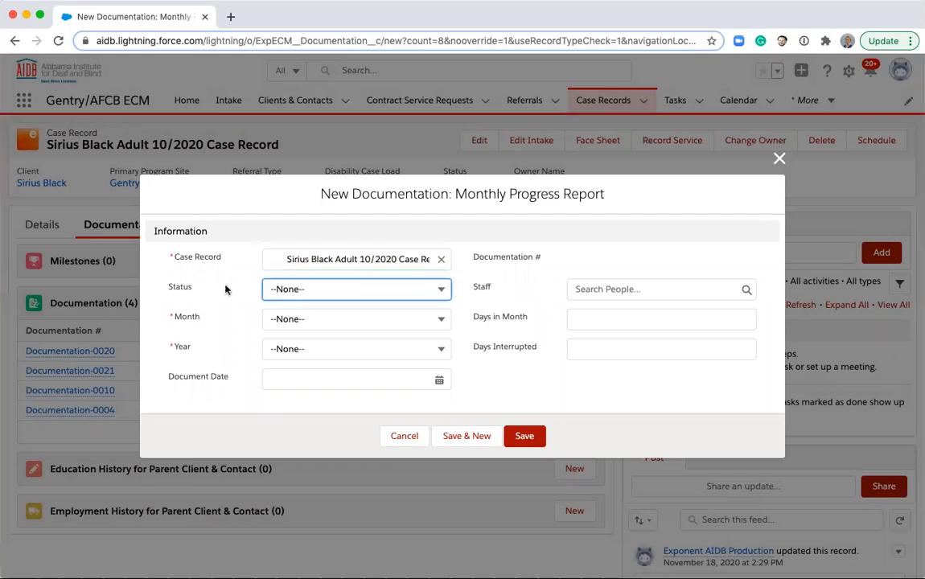
left_click(281, 315)
left_click(281, 315)
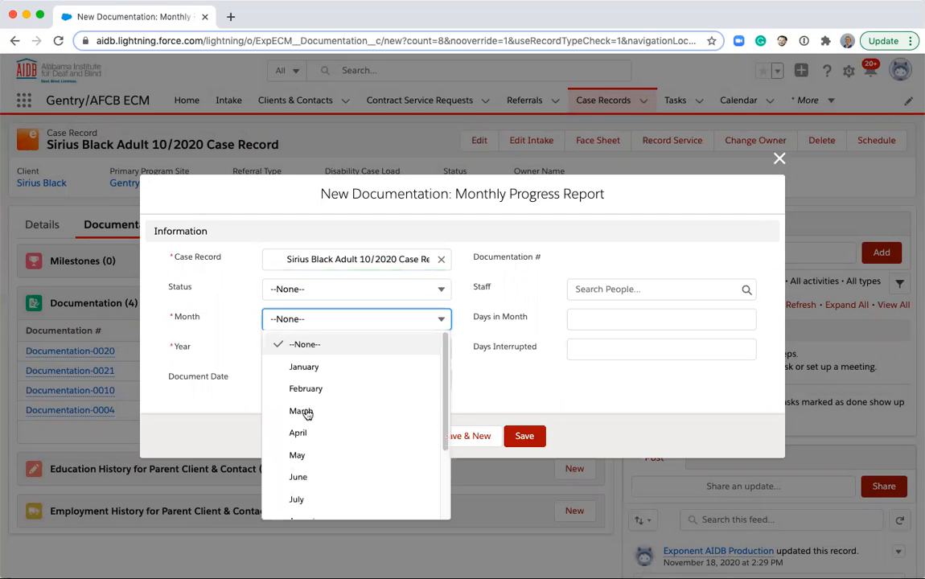
scroll(303, 440, "down", 2)
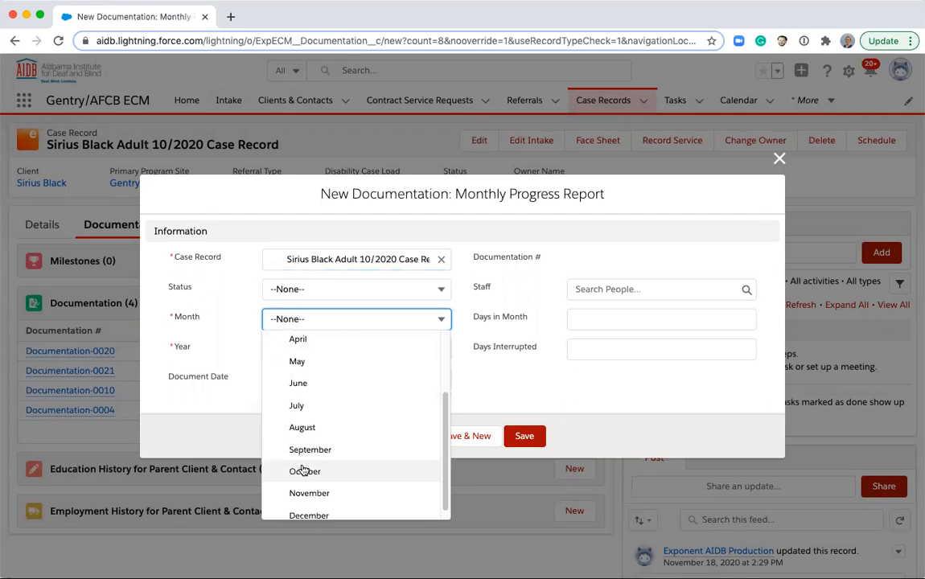
left_click(304, 471)
left_click(308, 357)
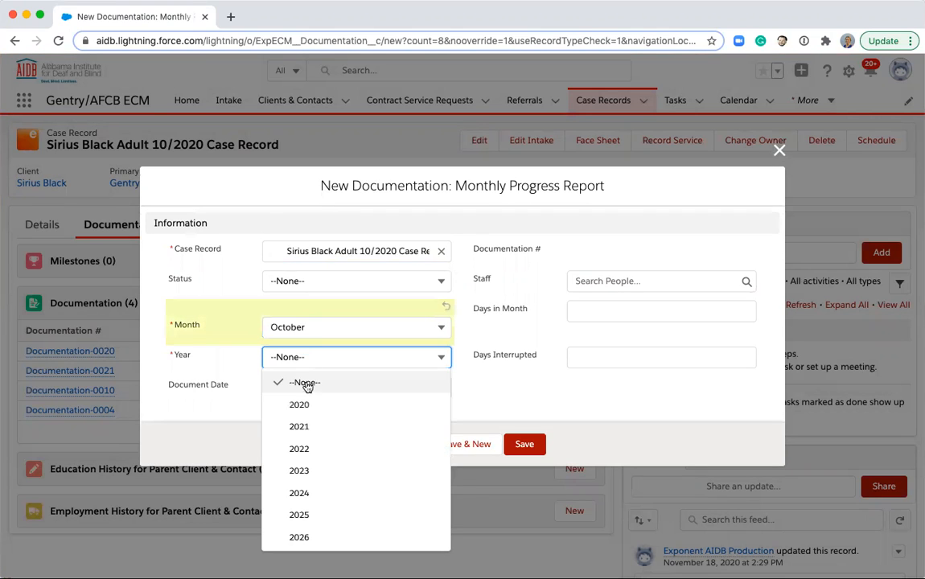
left_click(303, 411)
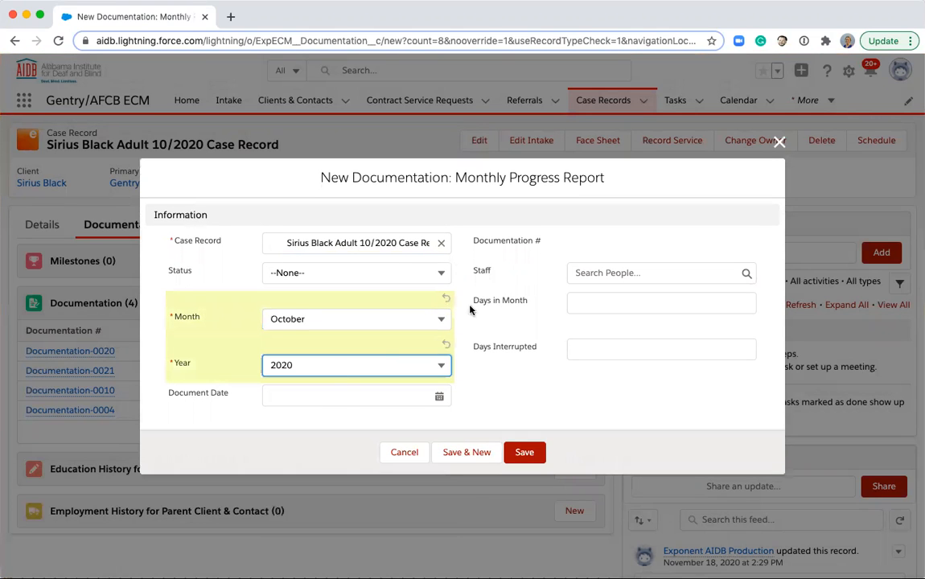
left_click(344, 393)
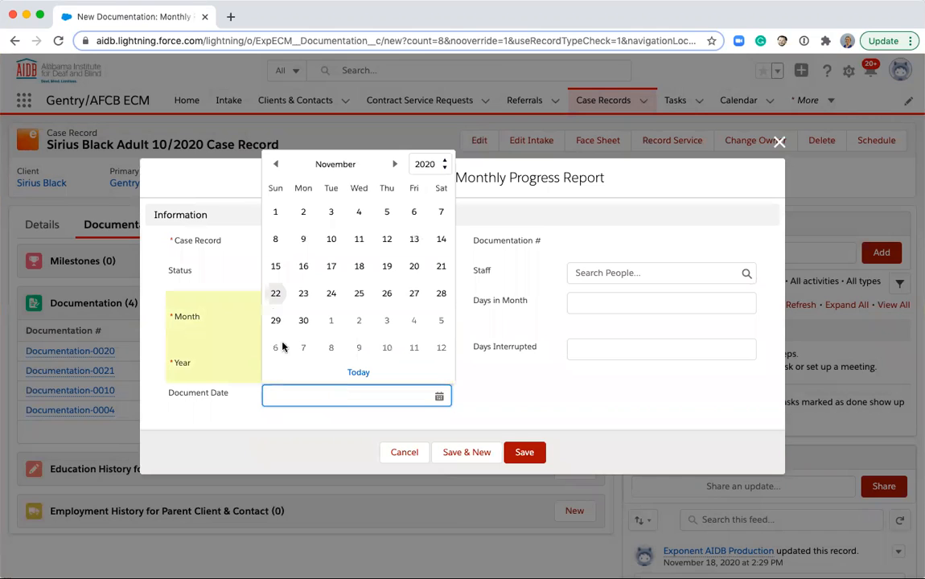
left_click(286, 295)
- Assign Exponent AIDB Production as staff, enter 20 days in month and 2 days interrupted, and save the documentation record
left_click(599, 267)
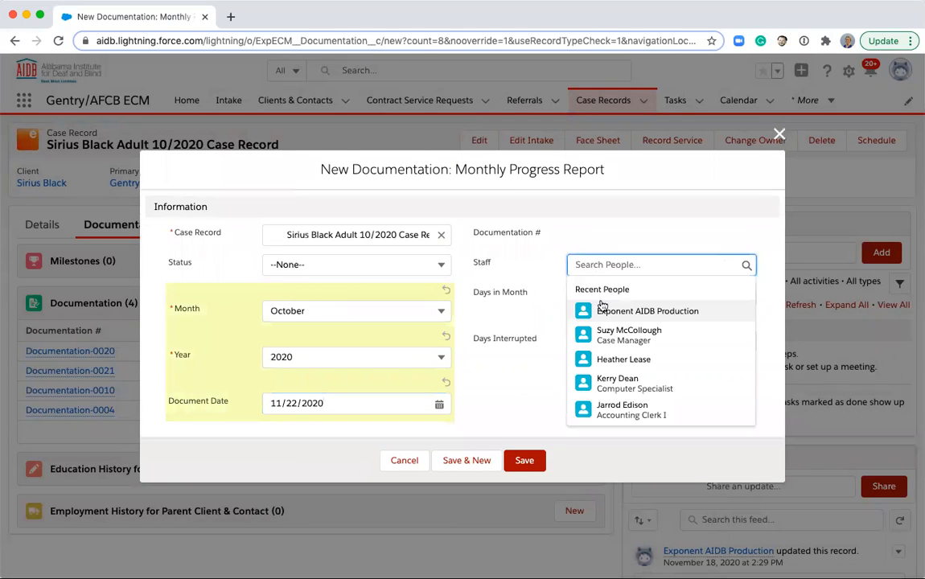
left_click(601, 310)
left_click(601, 308)
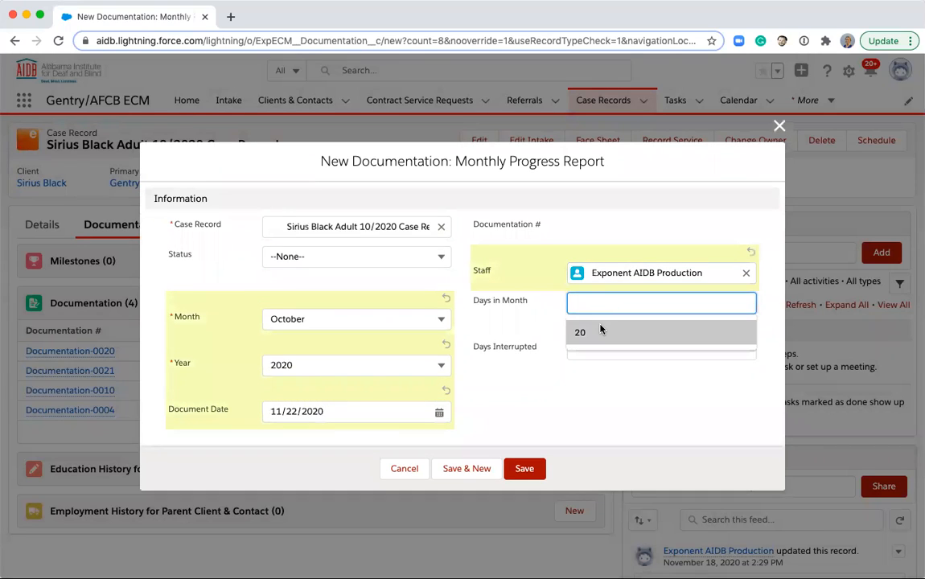
left_click(603, 328)
left_click(595, 351)
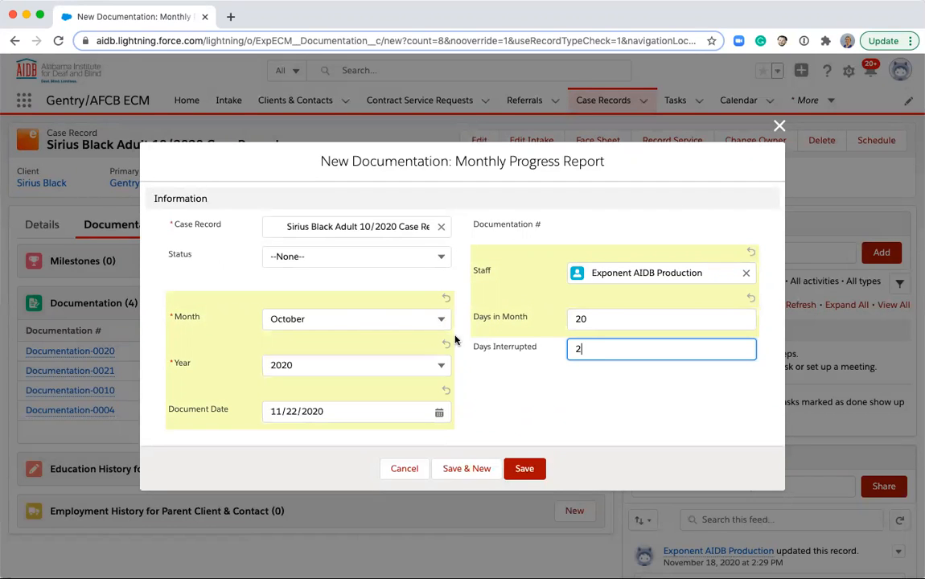
left_click(518, 469)
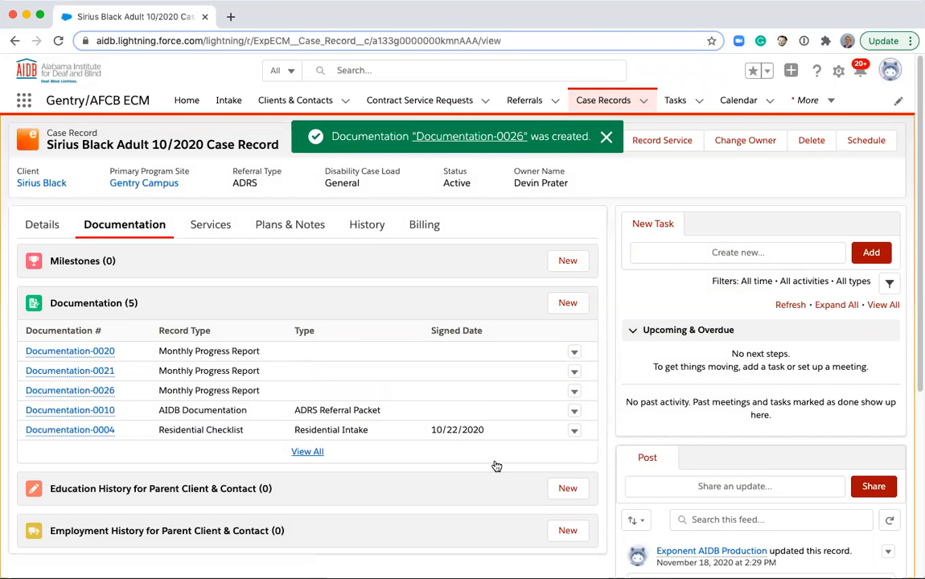
- Open the new documentation record, generate its progress report, review the preview and continue to produce the document
left_click(476, 136)
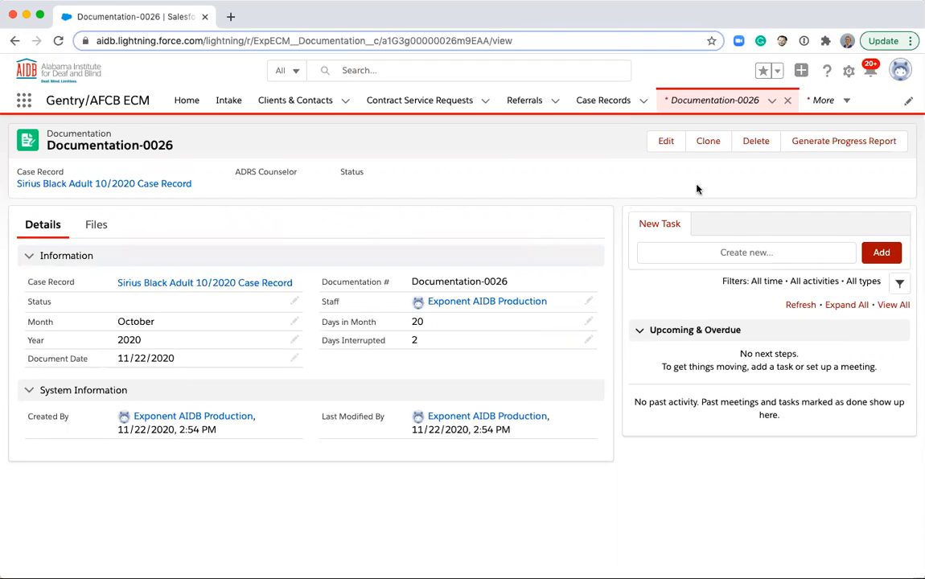
left_click(825, 150)
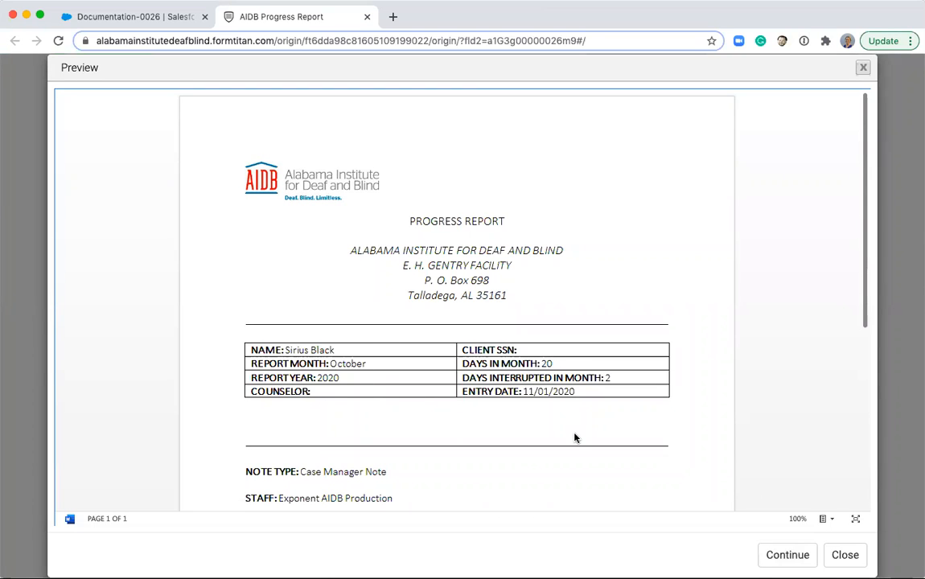
scroll(576, 437, "down", 1)
scroll(576, 437, "down", 5)
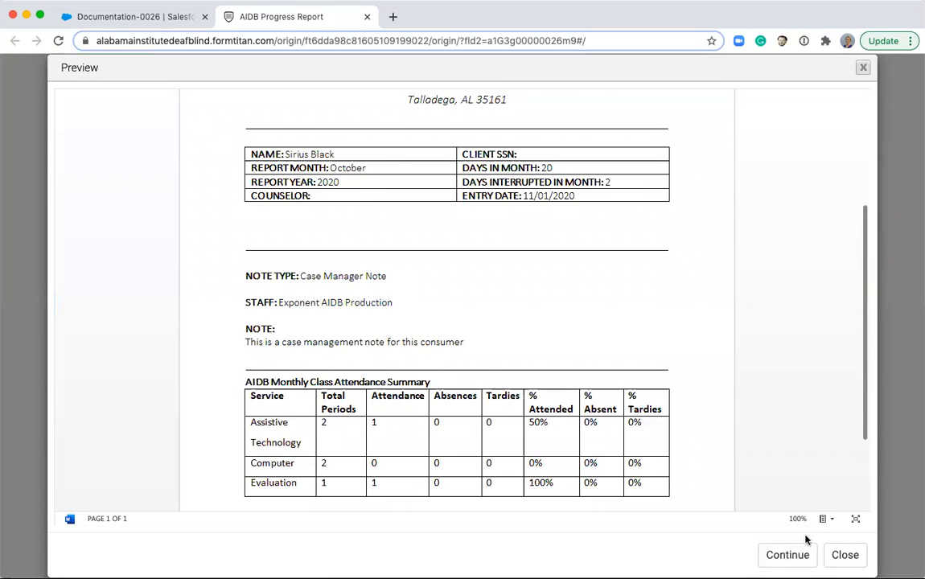
left_click(787, 555)
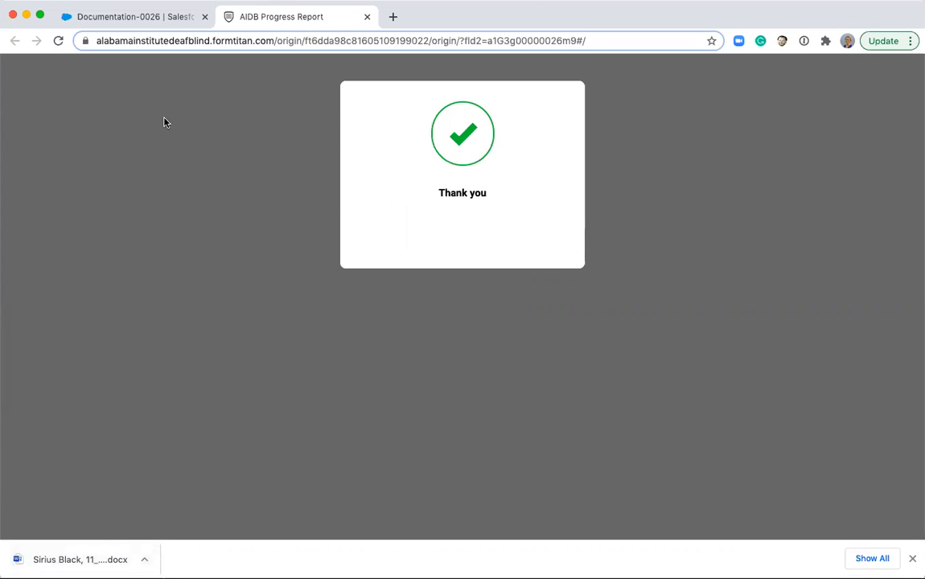
- Return to the documentation record, reload it and view its attached files for the generated progress report
left_click(148, 22)
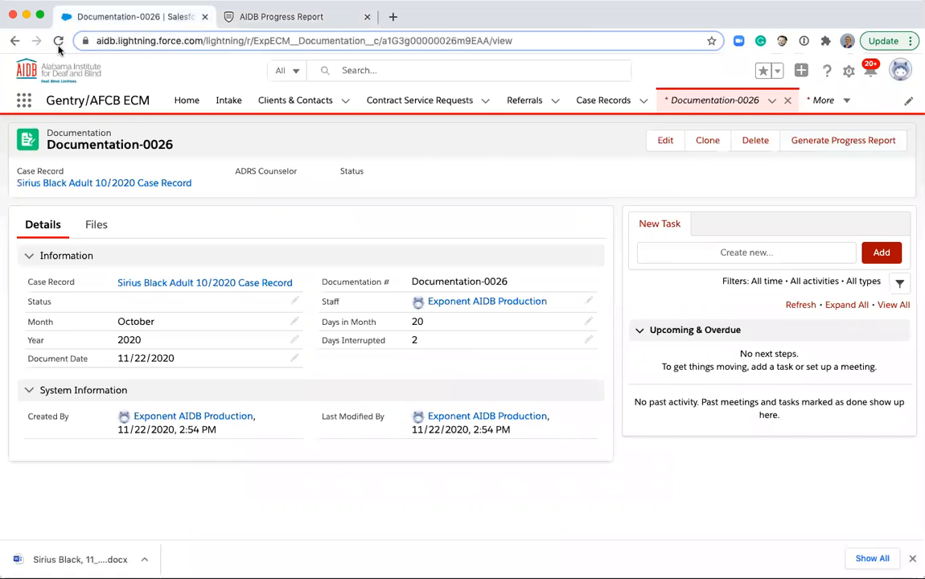
left_click(59, 42)
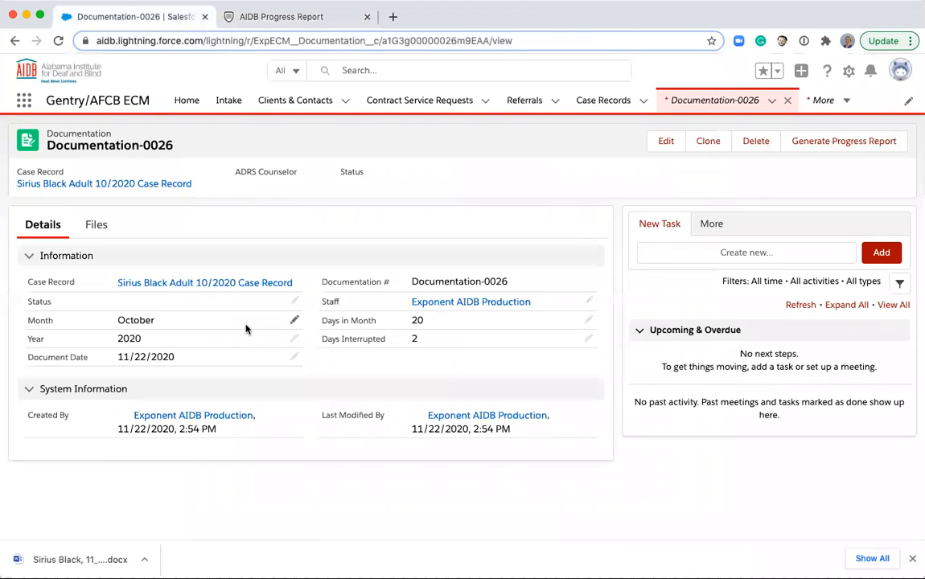
left_click(95, 224)
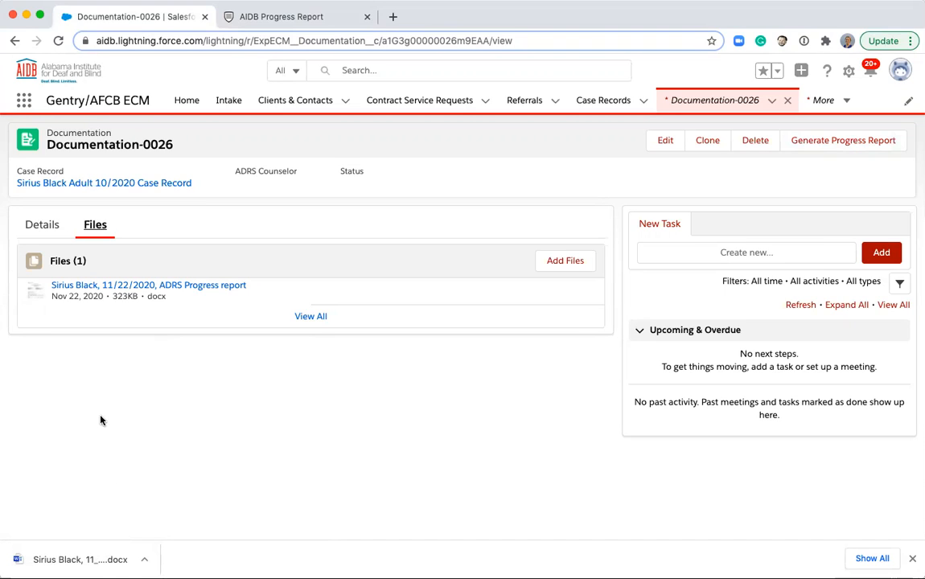
- Go back to the client's case record and start a new progress note of the Review & Staffing Note type
left_click(43, 226)
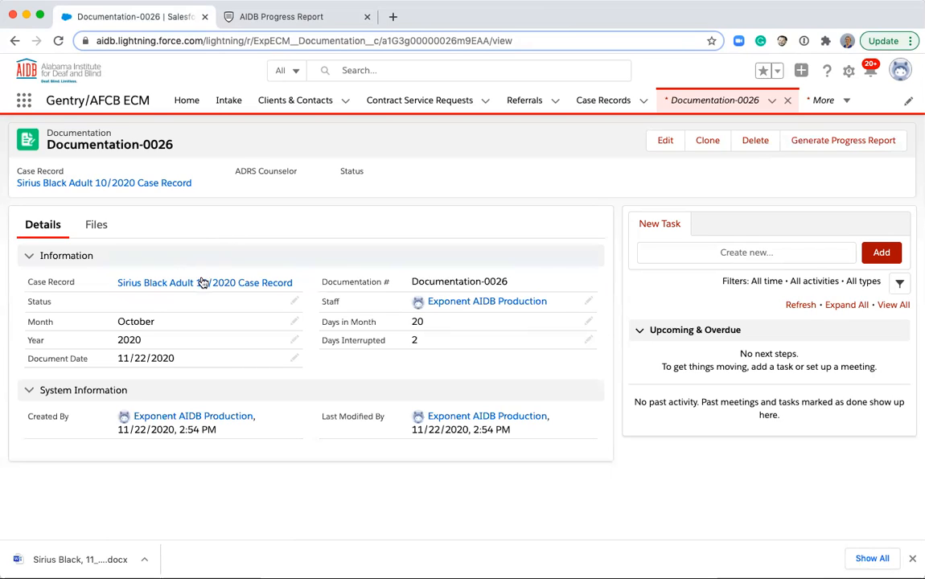
mouse_move(200, 287)
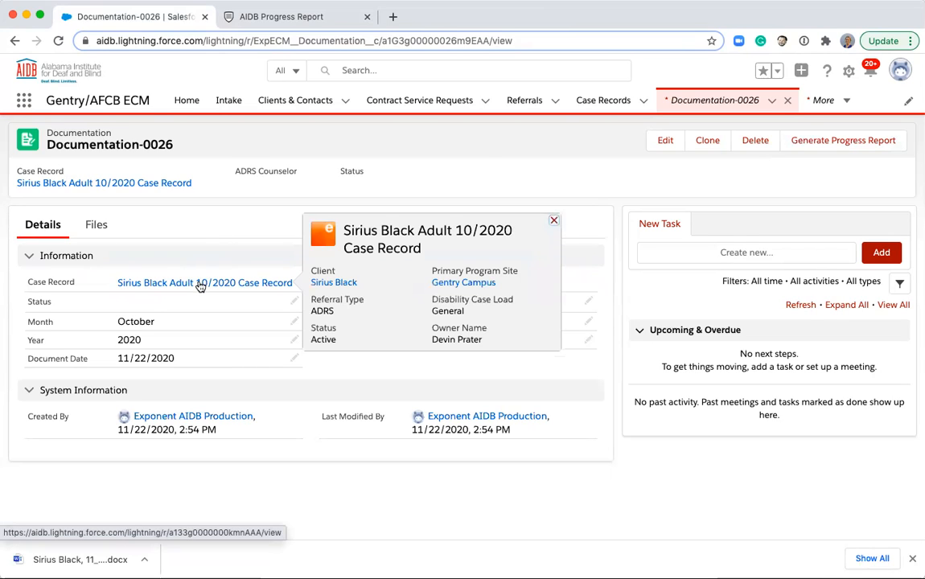
left_click(200, 284)
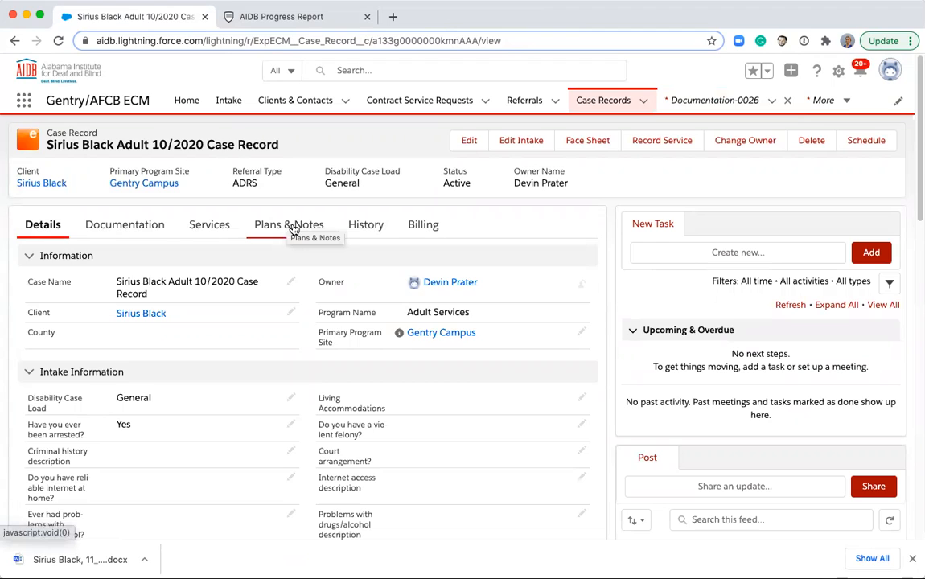
left_click(294, 229)
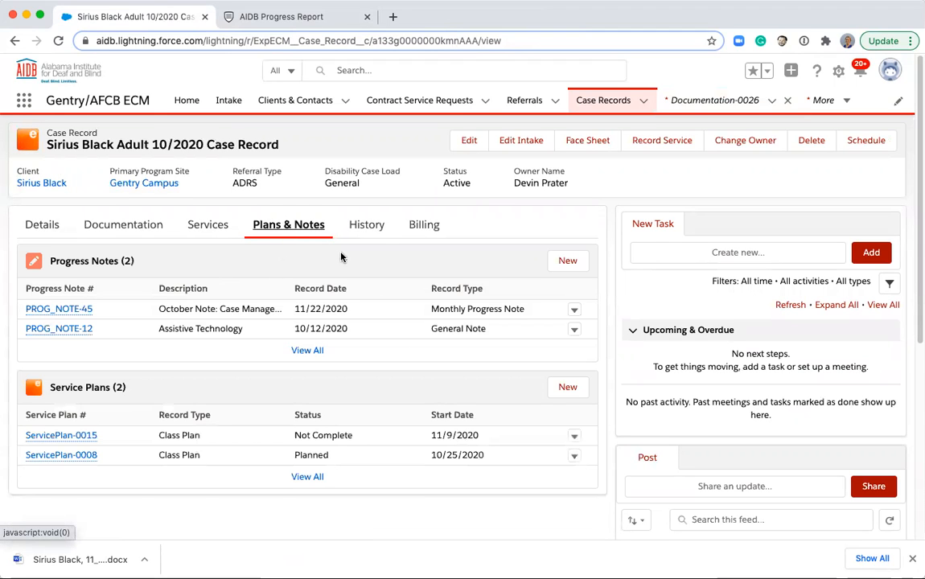
left_click(565, 261)
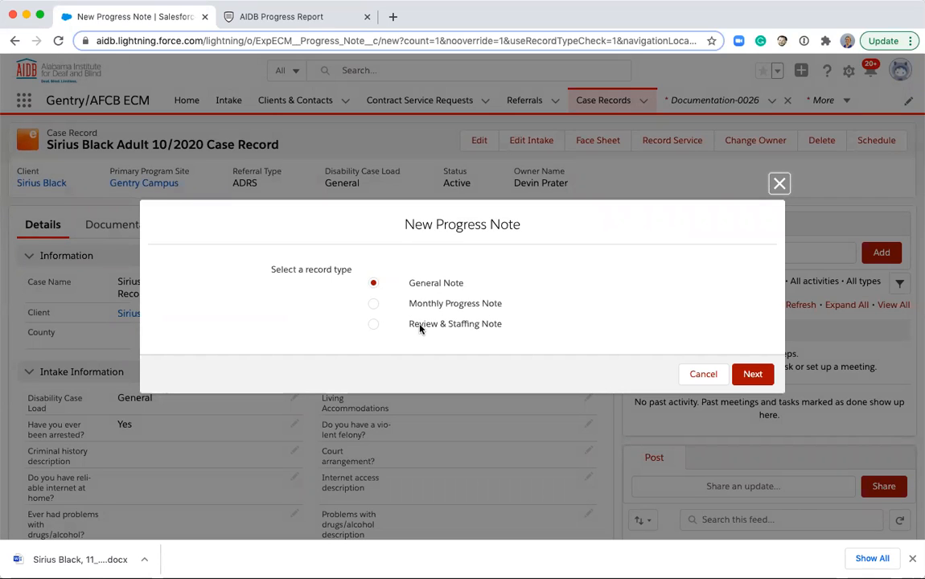
left_click(424, 311)
left_click(422, 324)
left_click(756, 375)
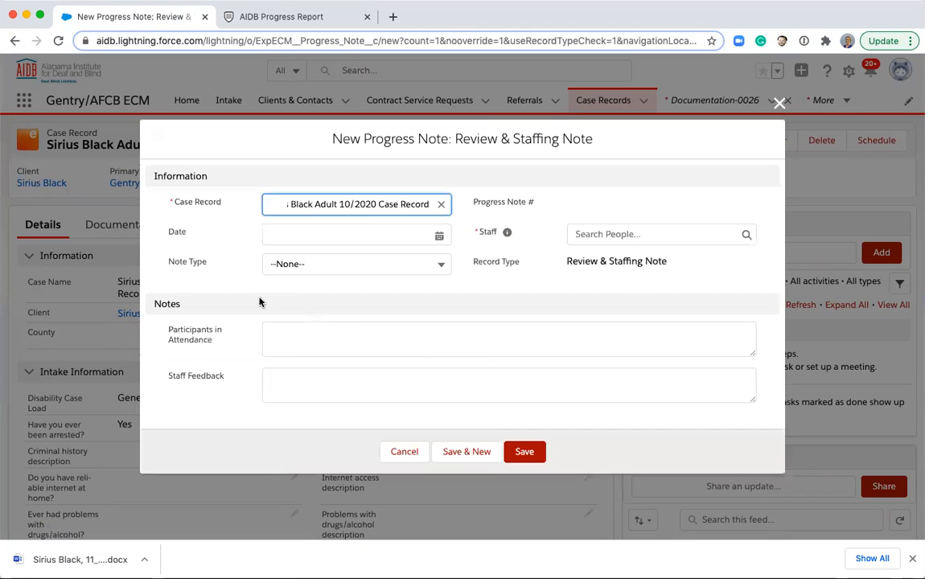
- Date the review and staffing note 11/22/2020 and assign Exponent AIDB Production as its staff
left_click(303, 232)
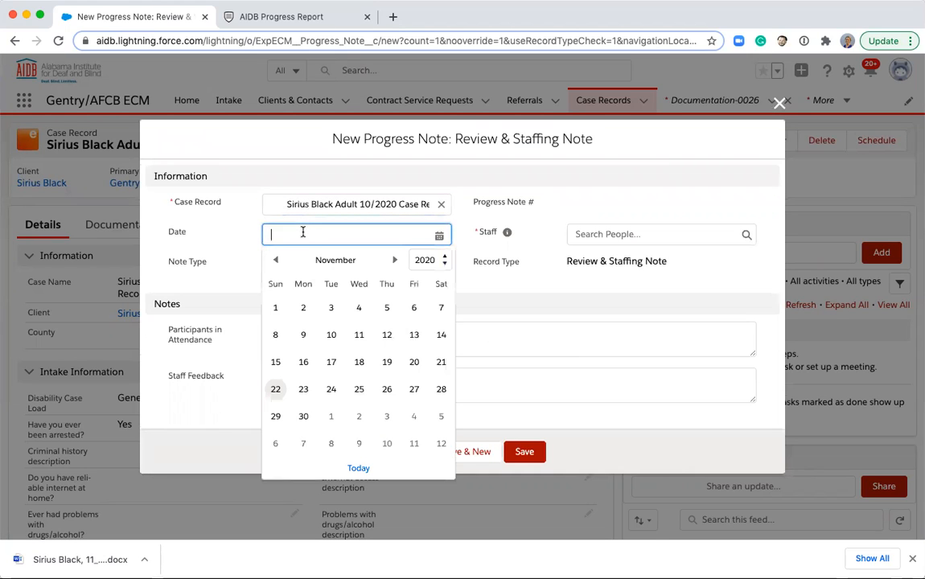
left_click(273, 389)
left_click(597, 224)
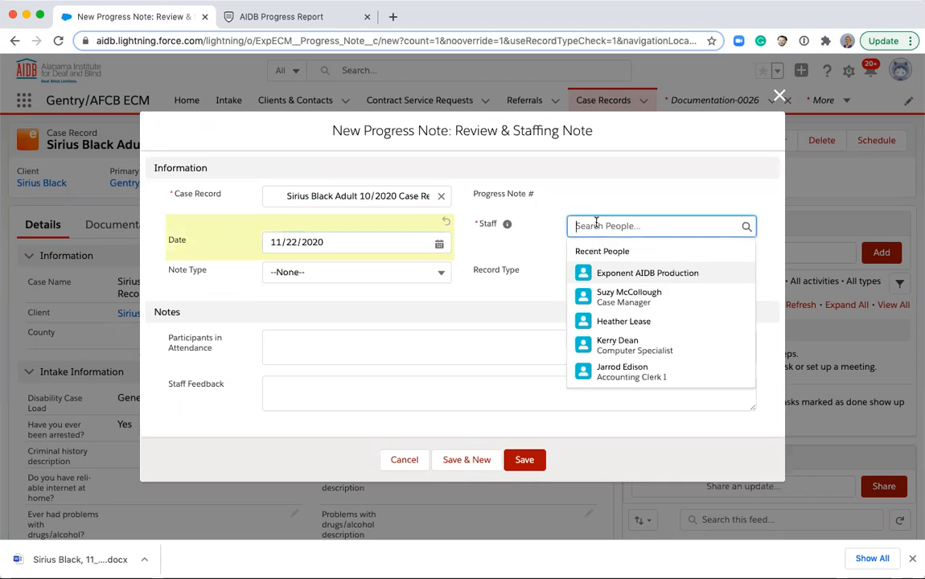
left_click(595, 274)
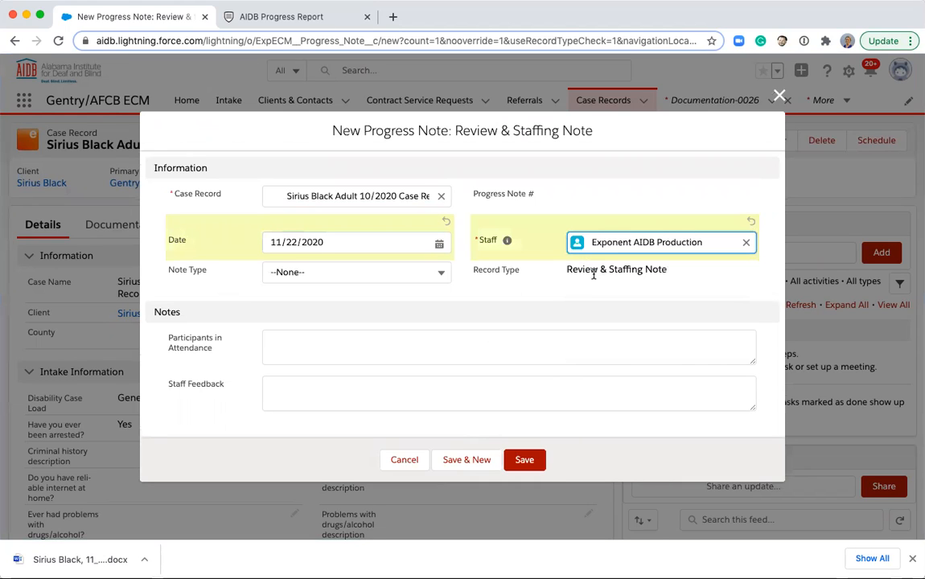
- Set the note type to Staffing and save the note with participants in attendance and staff feedback left blank
left_click(345, 275)
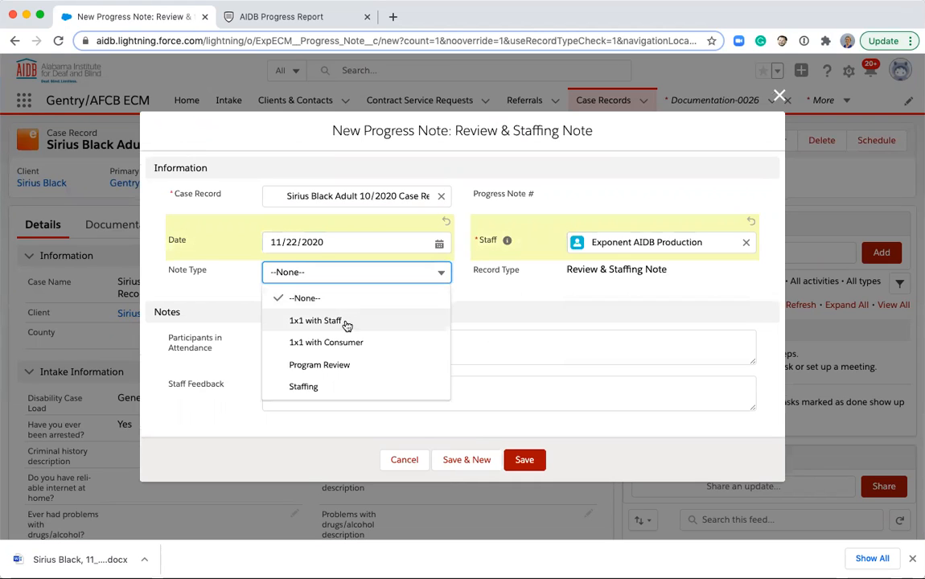
left_click(360, 386)
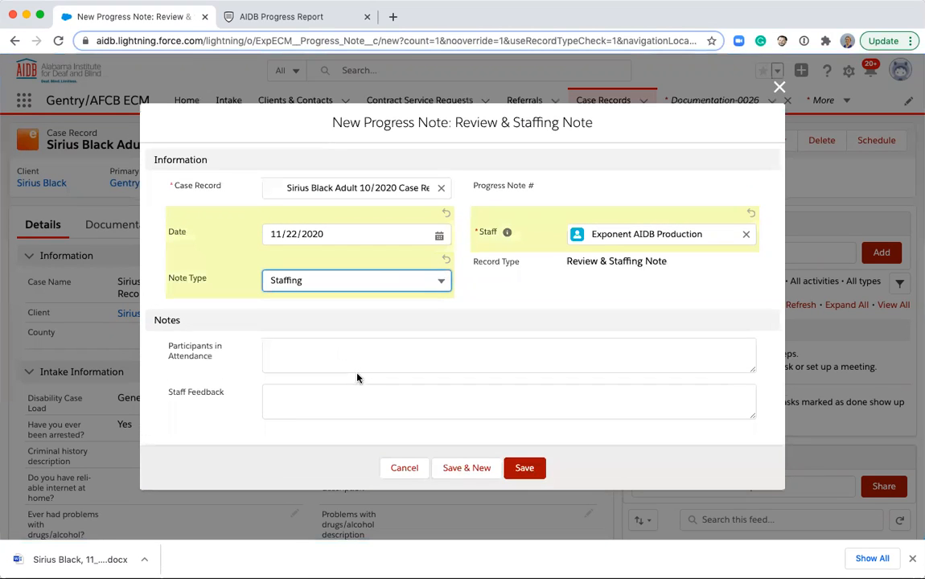
left_click(287, 349)
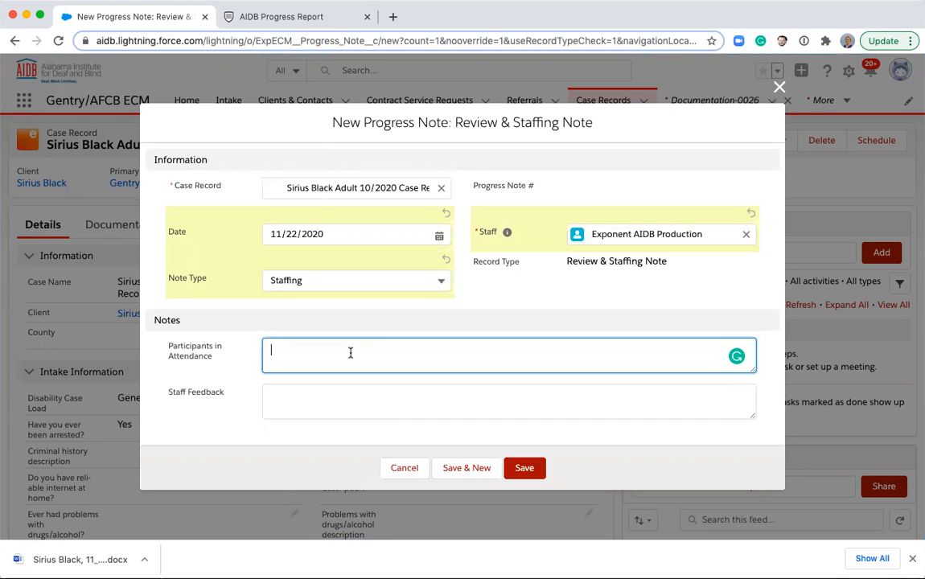
left_click(289, 401)
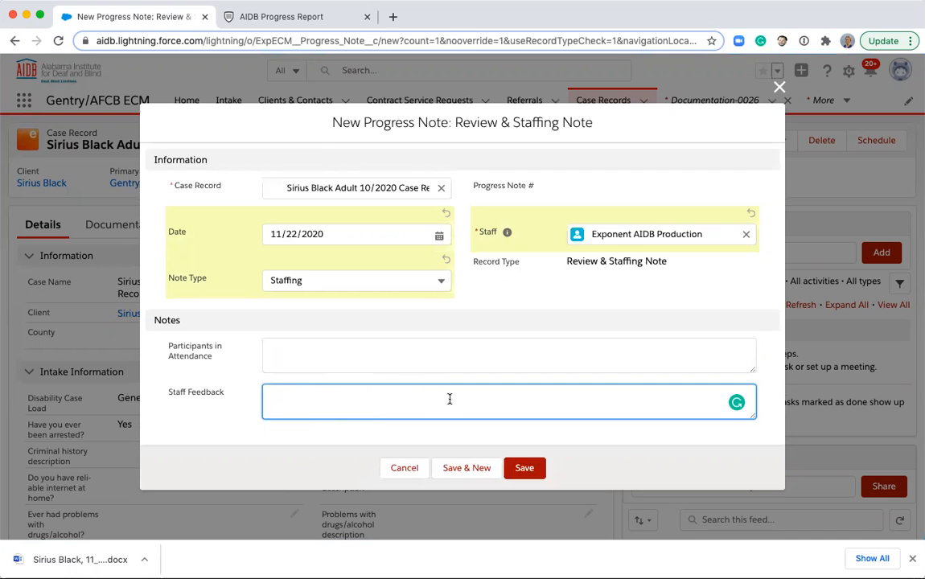
left_click(533, 471)
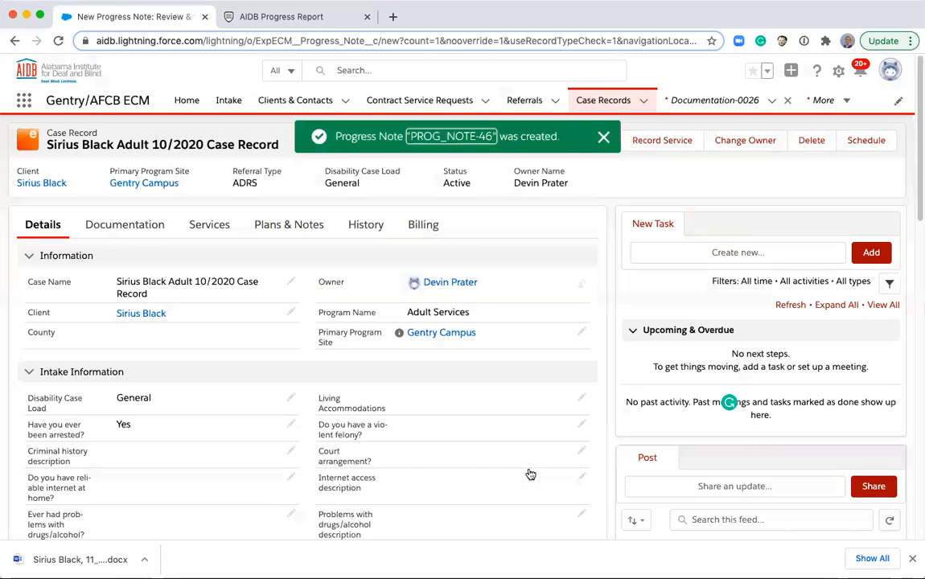
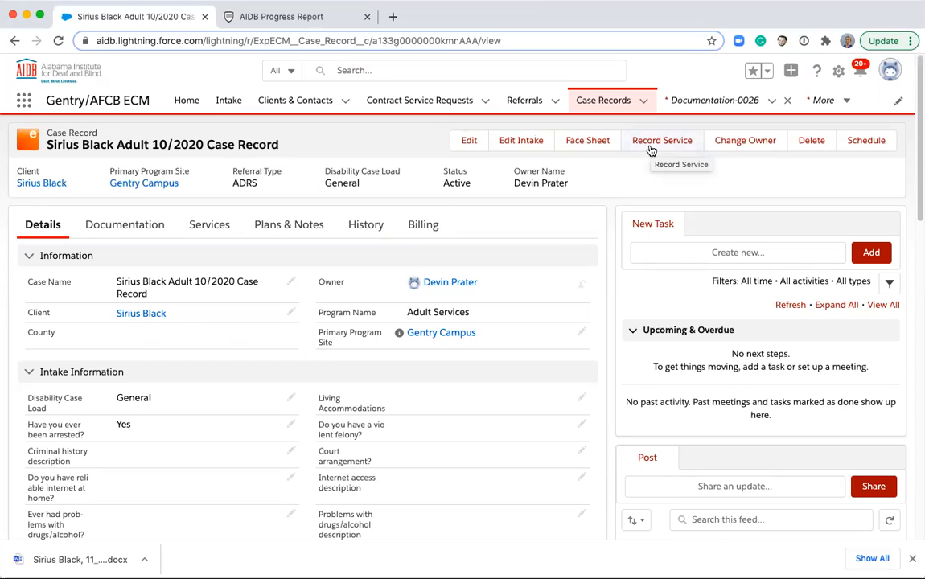
- Start recording a service for the case record using the Case Management service entry form
left_click(651, 149)
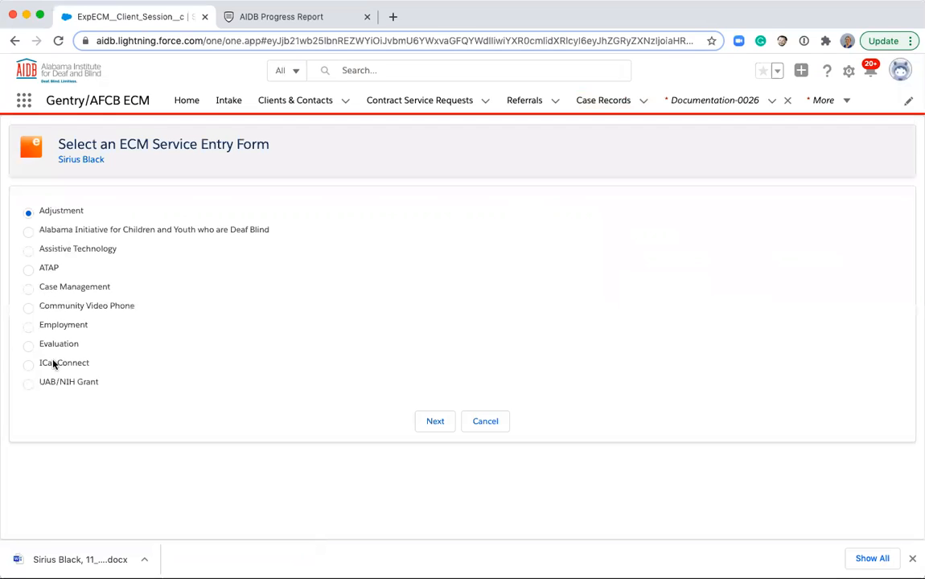
left_click(58, 232)
left_click(49, 289)
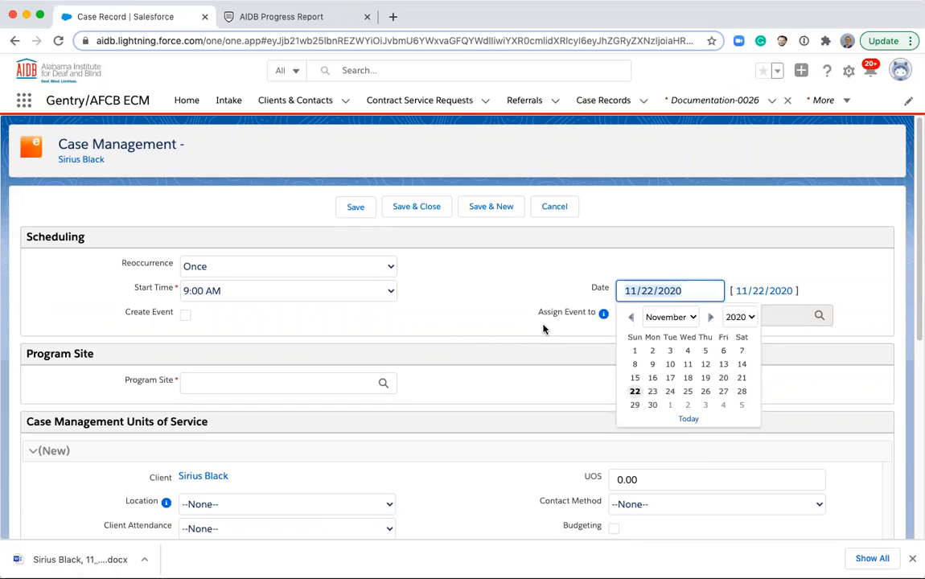
- Keep the case management service dated 11/22/2020 and set its program site to Gentry Campus
left_click(635, 393)
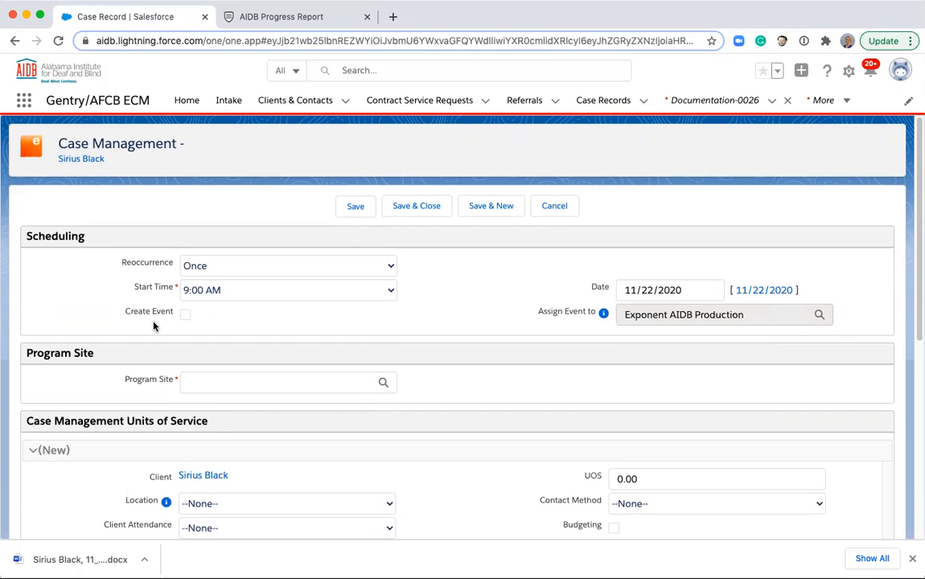
scroll(154, 327, "down", 1)
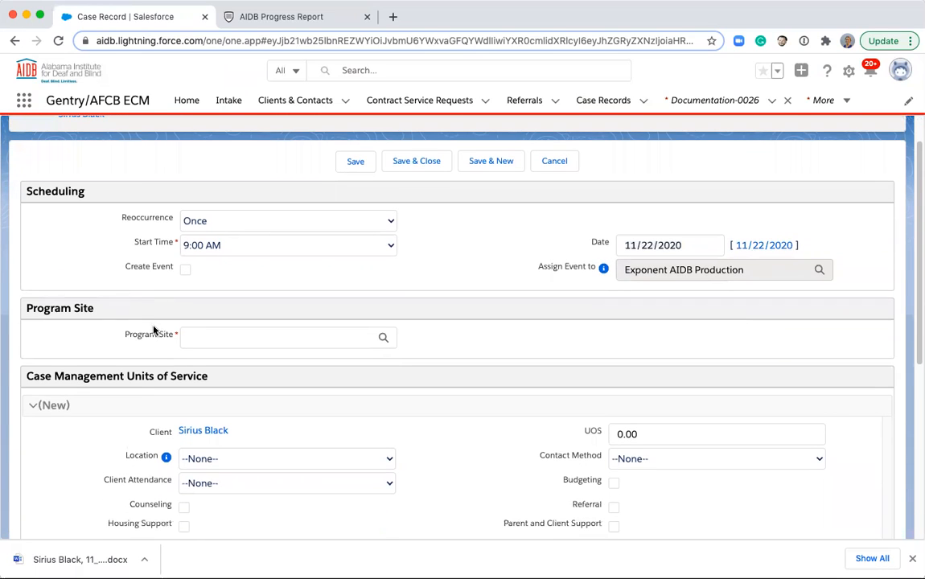
left_click(196, 337)
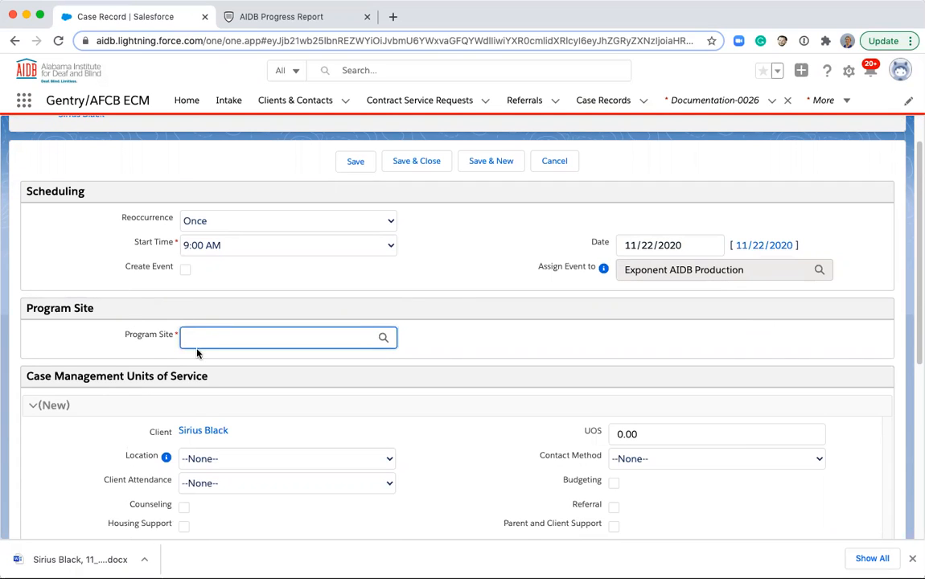
type("Gentry")
left_click(382, 338)
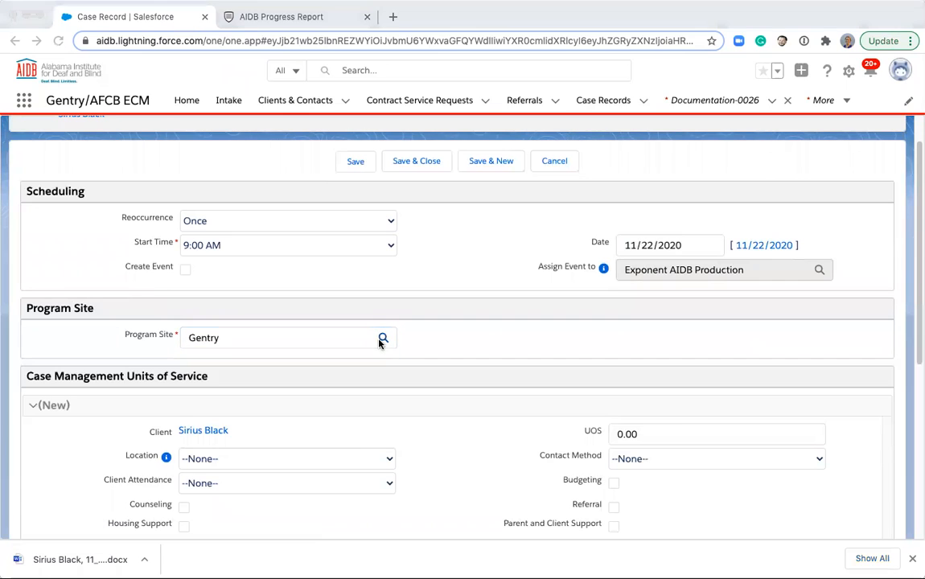
left_click(197, 398)
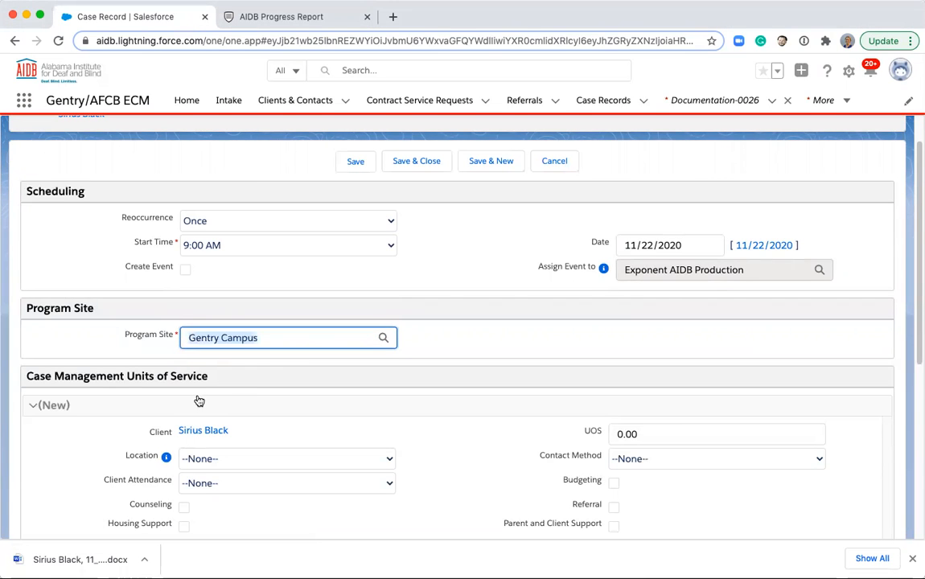
- Set the service's location to Program Offices, its UOS to 2 and its contact method to Office Visit
scroll(197, 398, "down", 2)
scroll(198, 402, "down", 4)
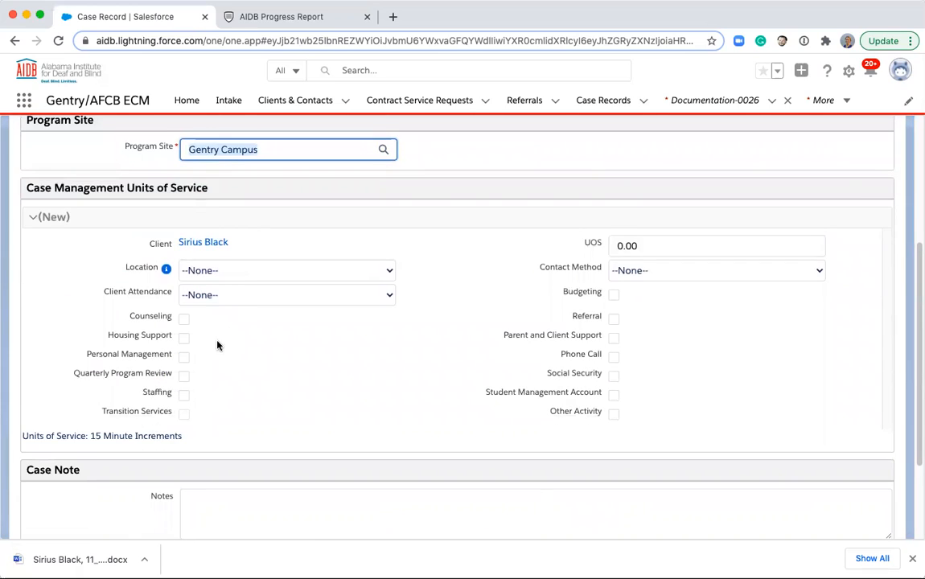
left_click(256, 271)
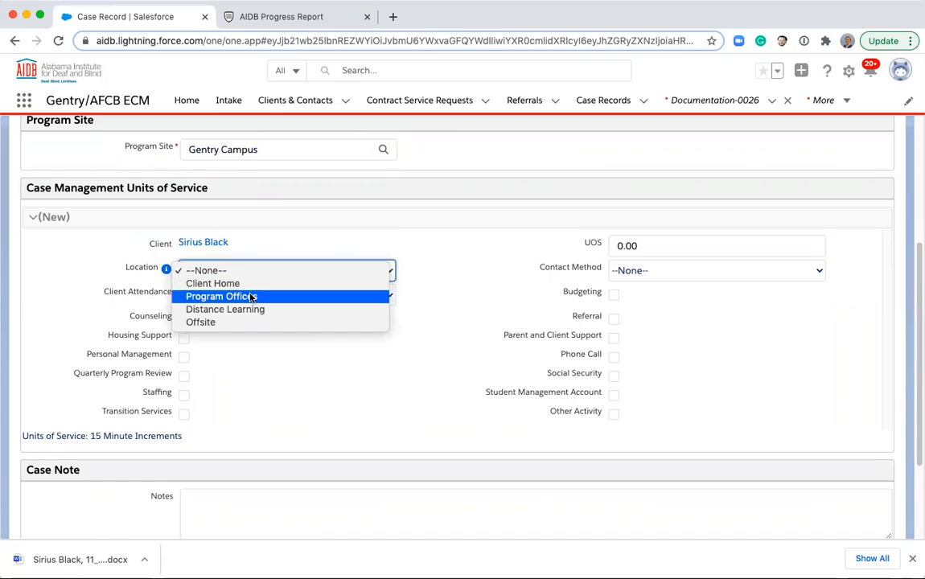
left_click(248, 296)
double_click(643, 248)
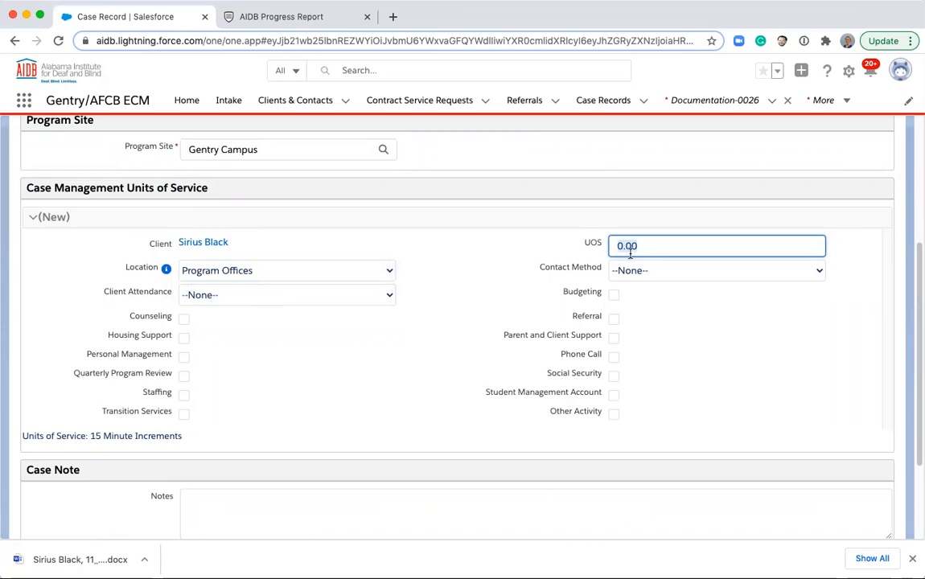
type("2")
left_click(617, 271)
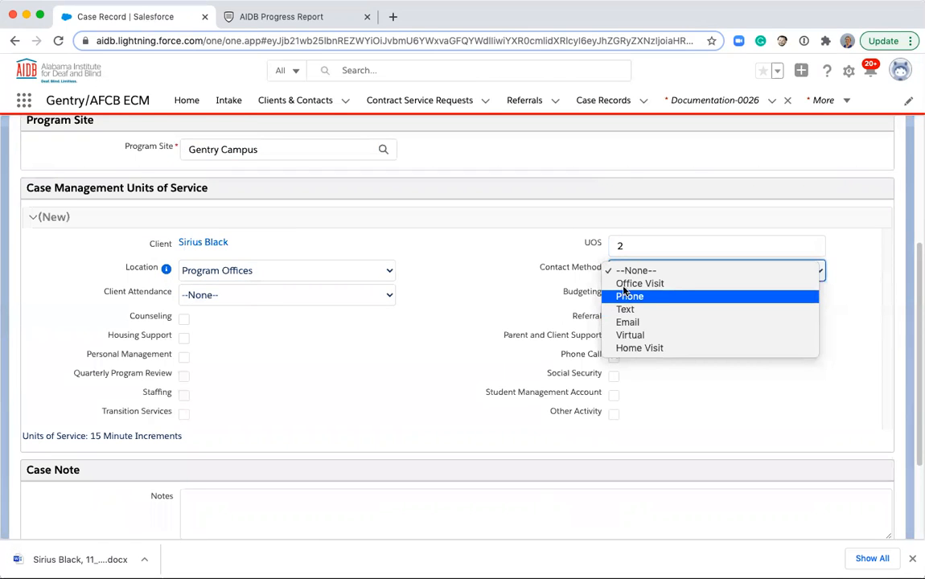
left_click(623, 284)
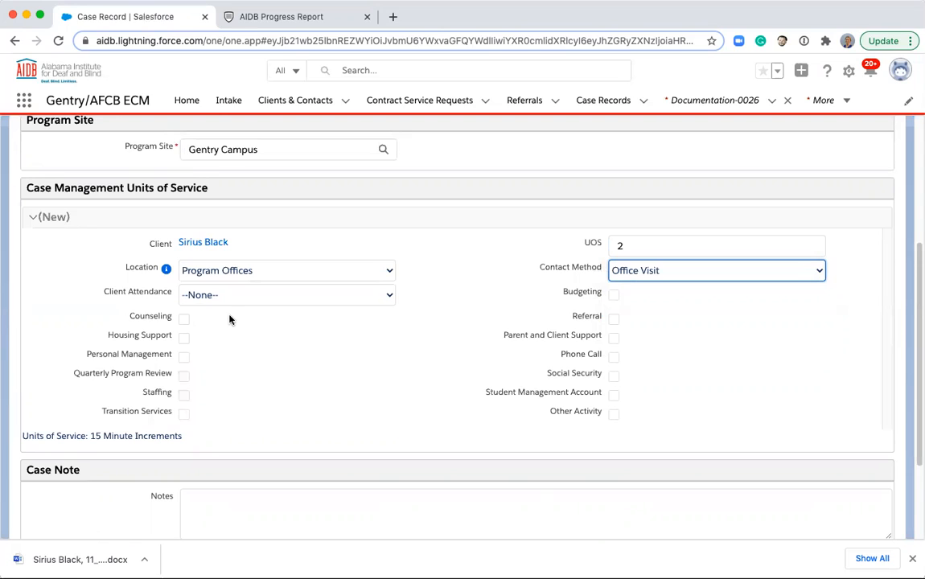
- Mark Counseling, Referral and Staffing as the activities covered by the case management service
left_click(183, 319)
left_click(612, 319)
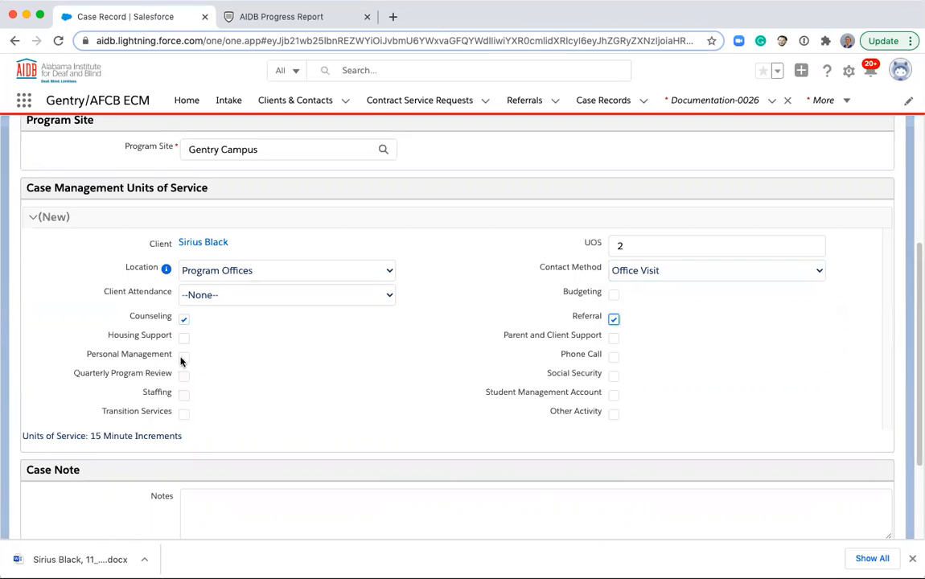
left_click(183, 394)
- Enter "This is a progress note" as the case note of the service
scroll(232, 426, "down", 2)
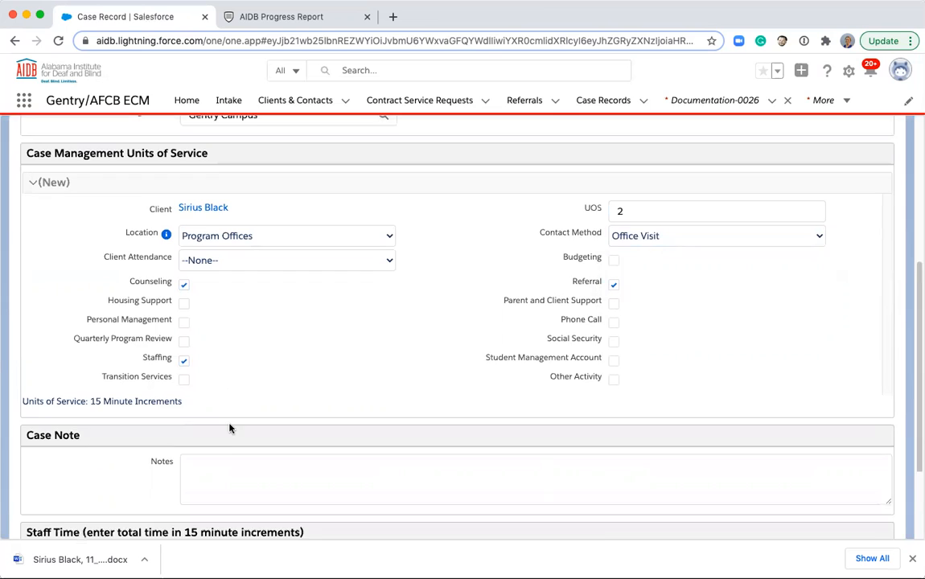
scroll(229, 424, "down", 2)
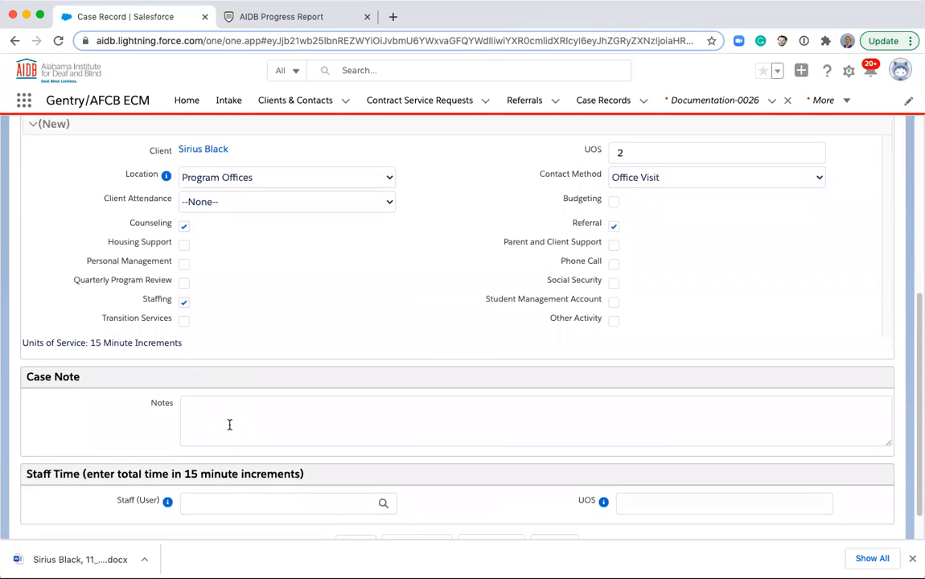
left_click(219, 390)
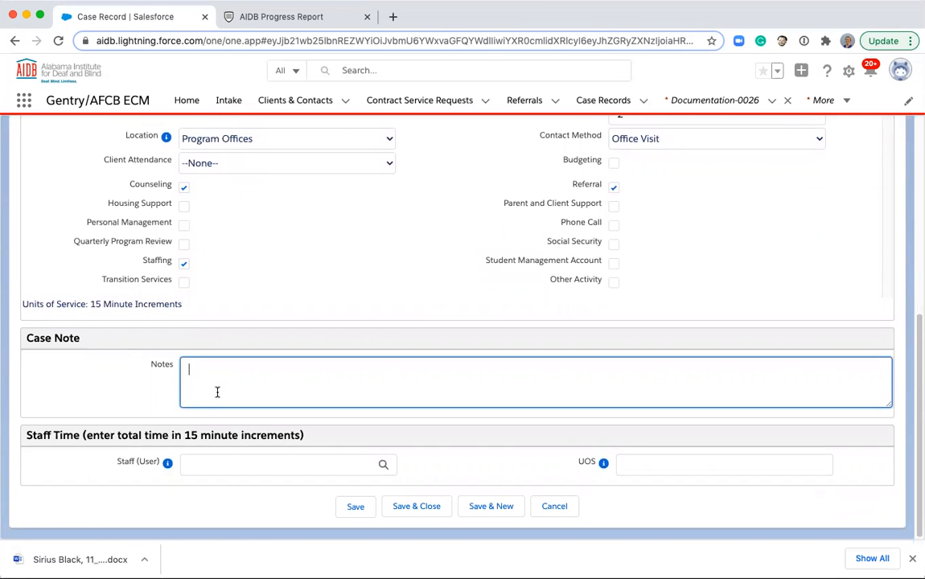
type("This is a progress note")
- Record 2 UOS of staff time for Exponent AIDB Production, then save and close the service entry
left_click(345, 465)
type("Exponent")
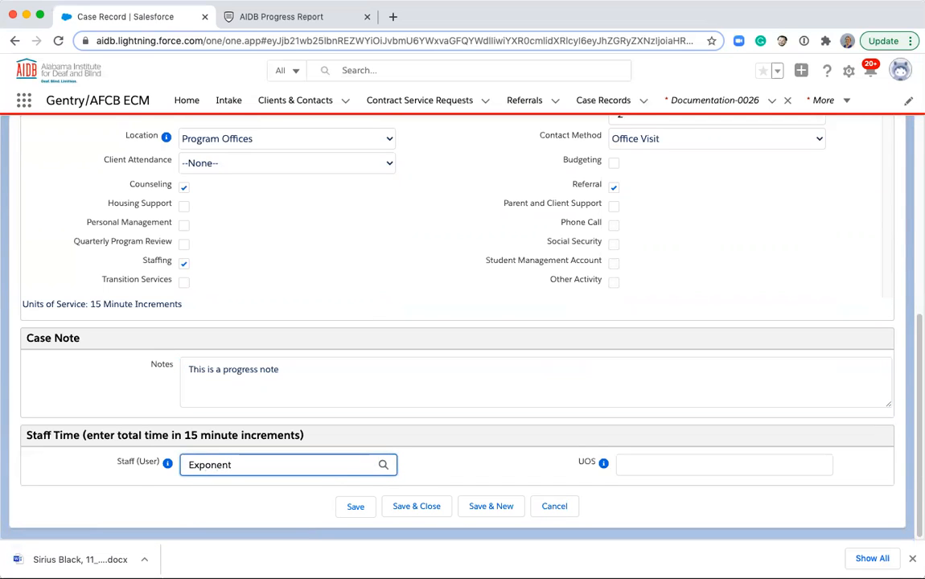
left_click(383, 467)
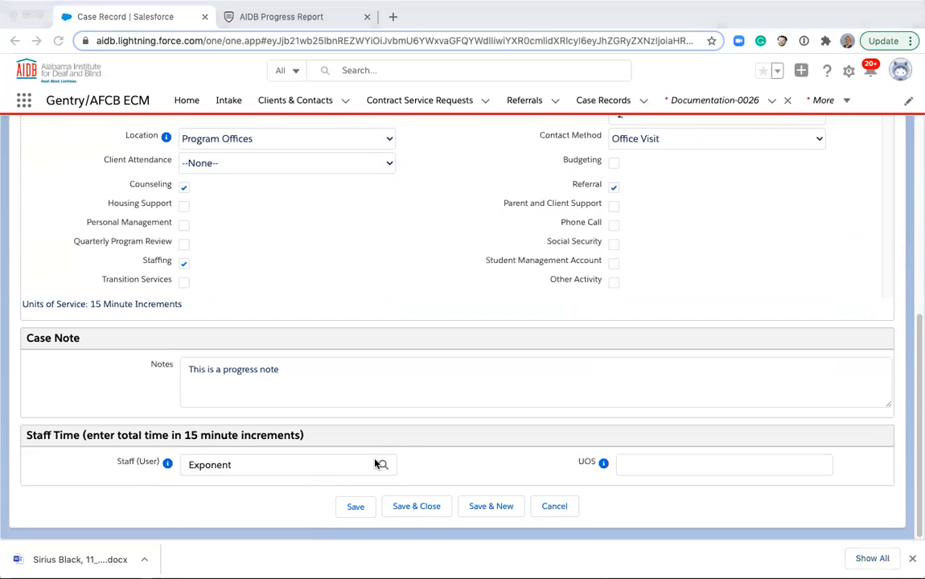
left_click(227, 400)
left_click(681, 464)
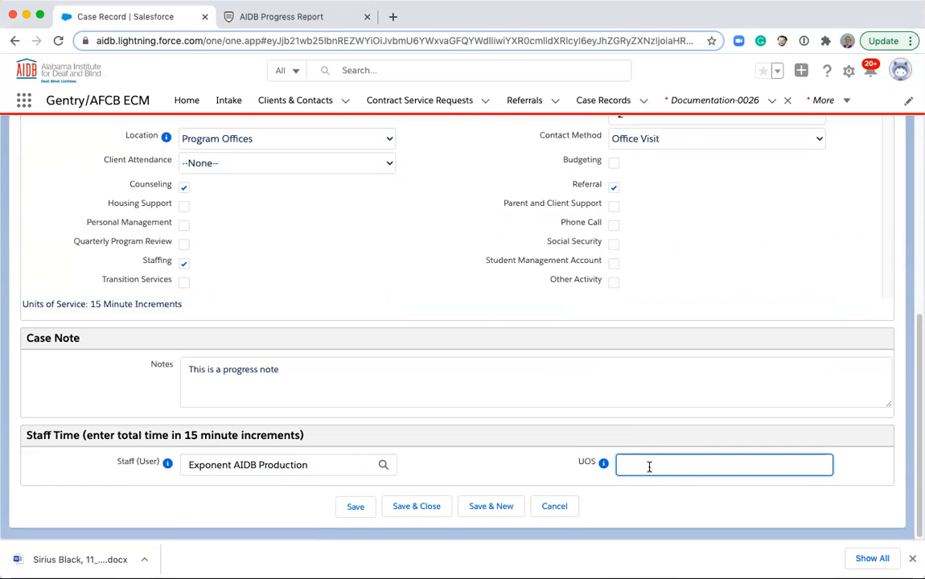
type("2")
left_click(426, 508)
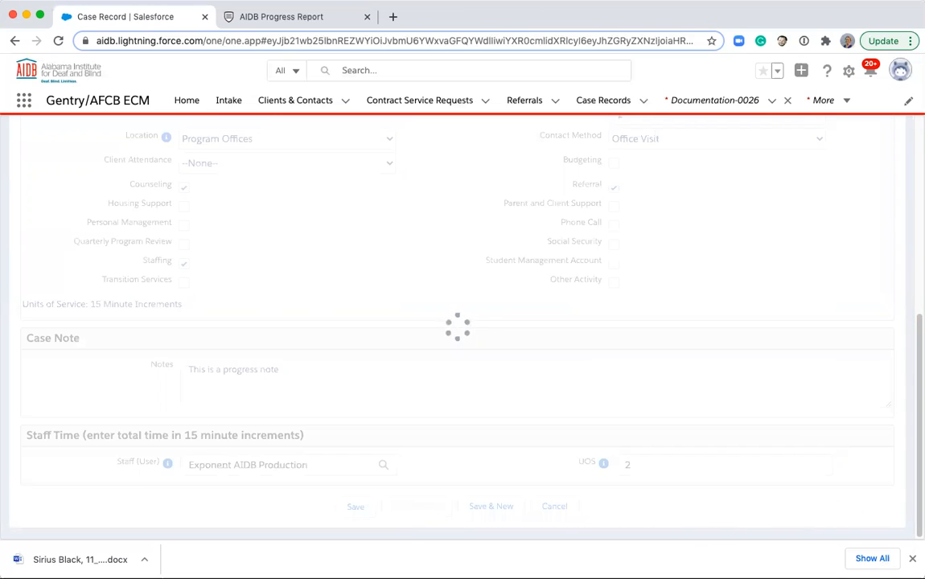
left_click(912, 560)
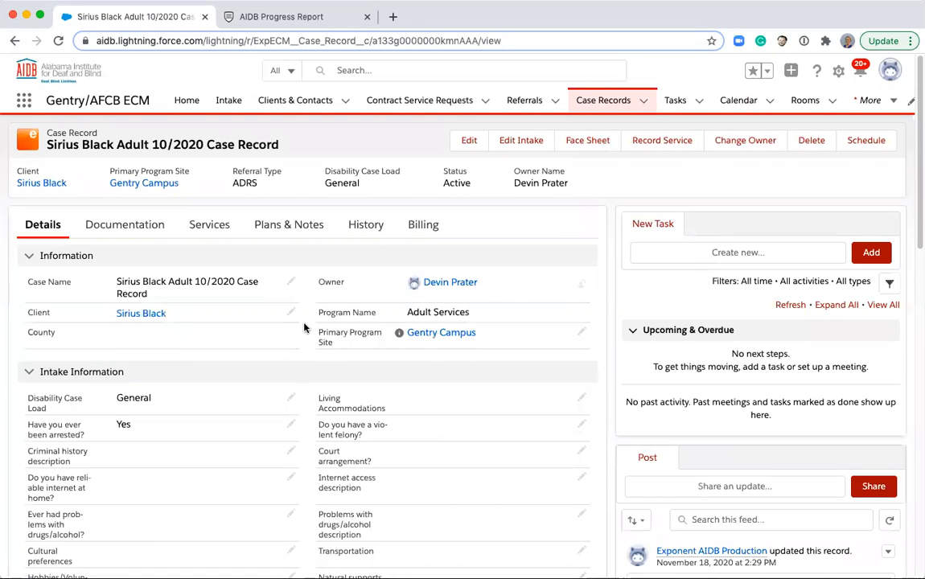
- Review the class enrollments, service entries and direct services on the case record, then return to its details
left_click(205, 231)
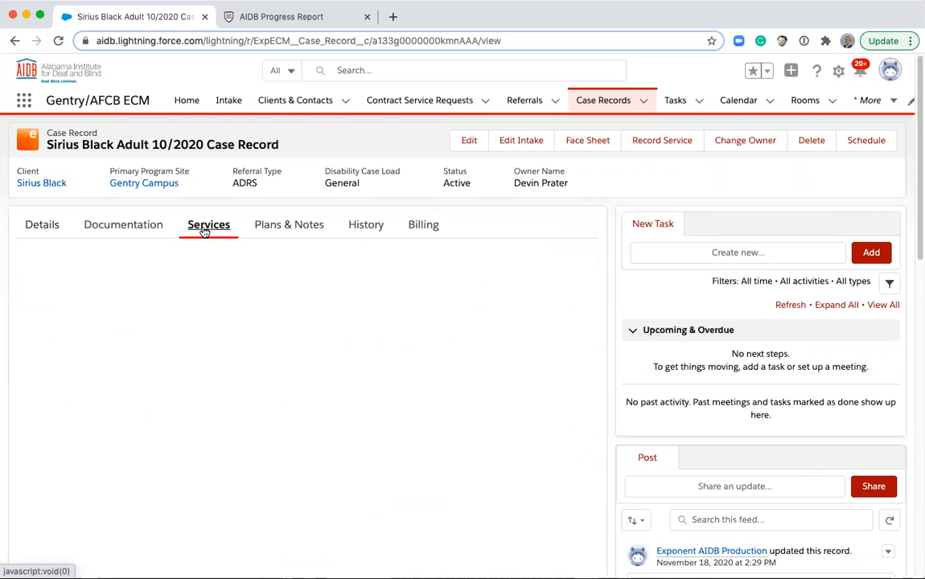
scroll(191, 294, "down", 5)
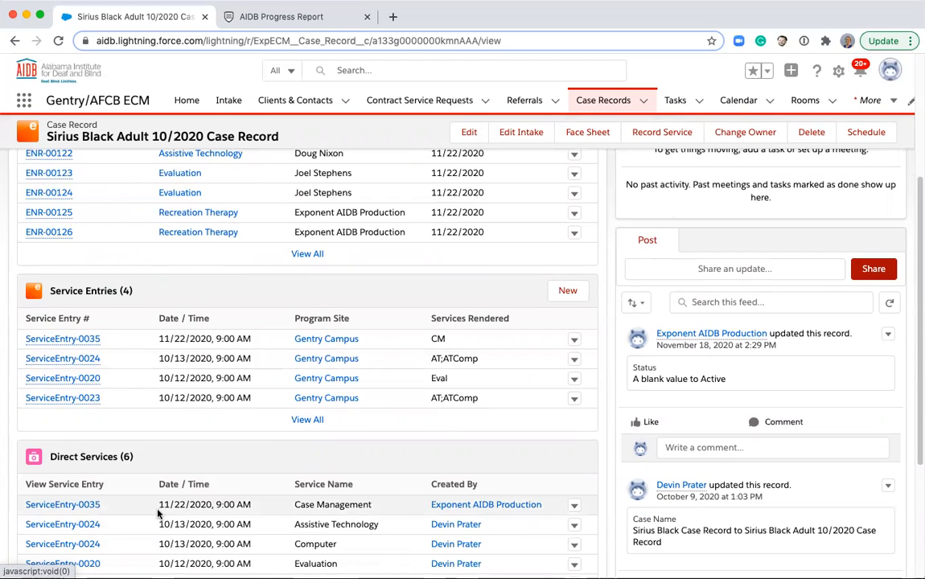
scroll(159, 513, "up", 5)
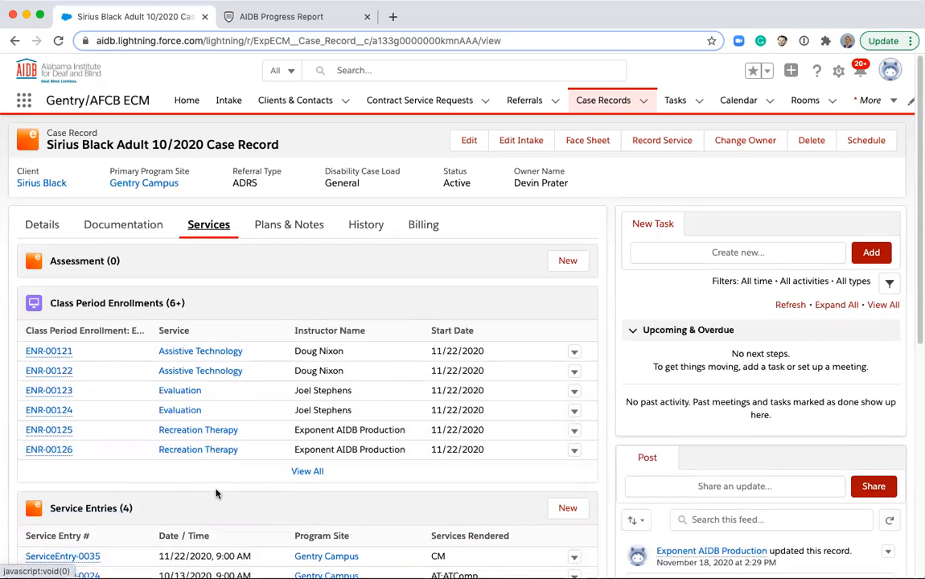
left_click(43, 226)
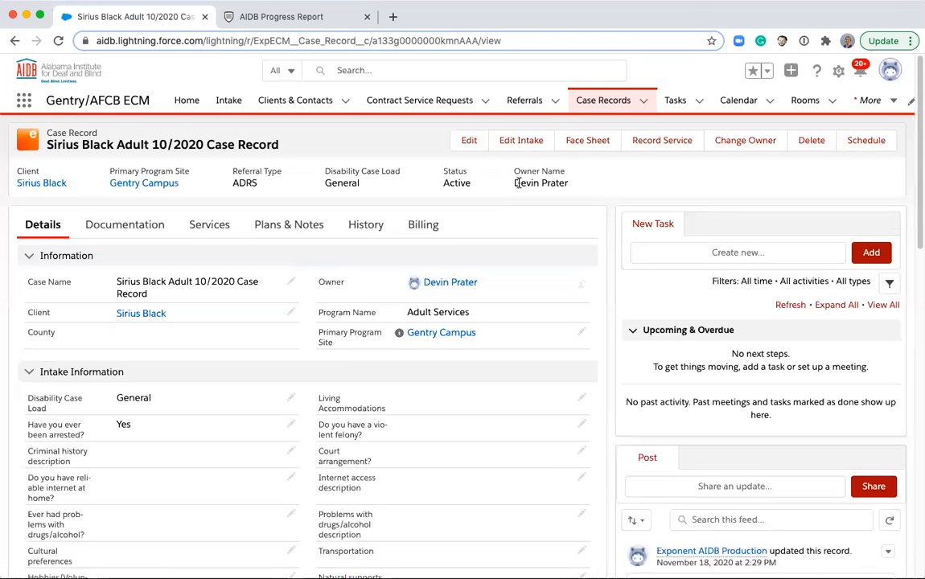
- Open the Group Services list, view the existing Braille Group record and return to the list
left_click(870, 99)
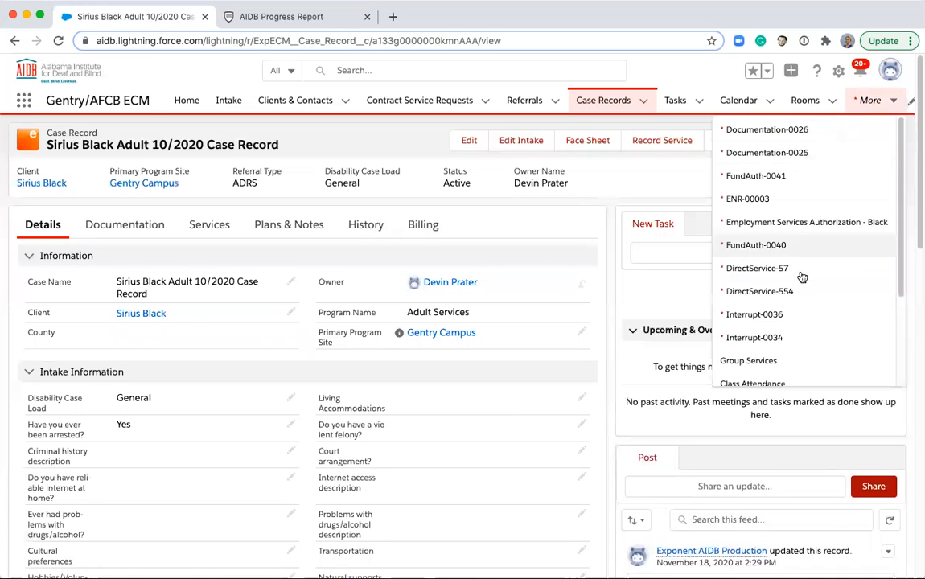
left_click(743, 362)
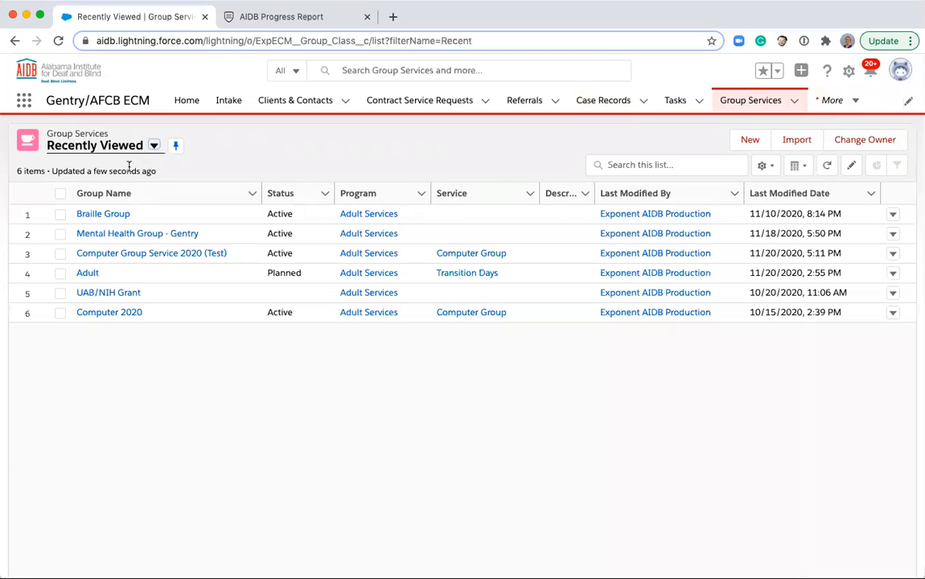
left_click(98, 215)
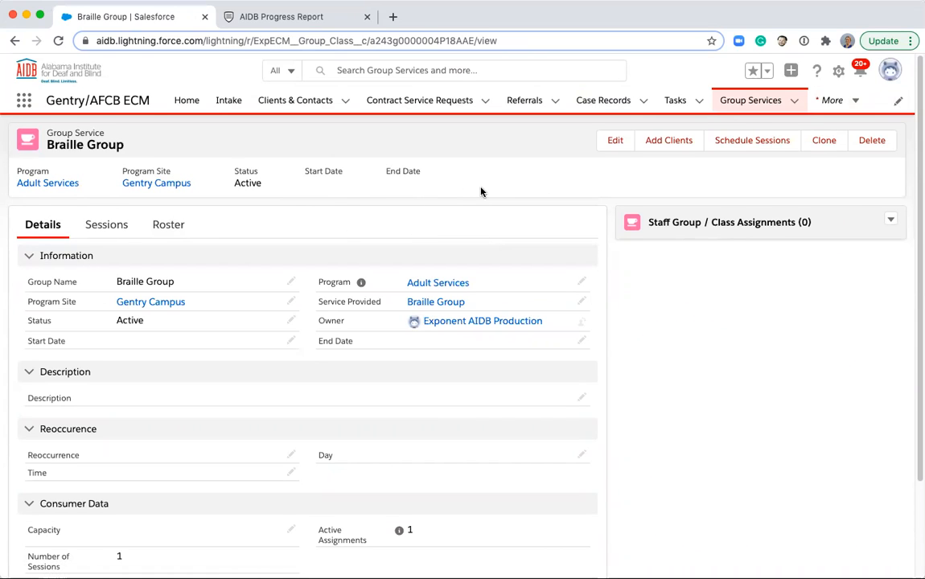
left_click(14, 40)
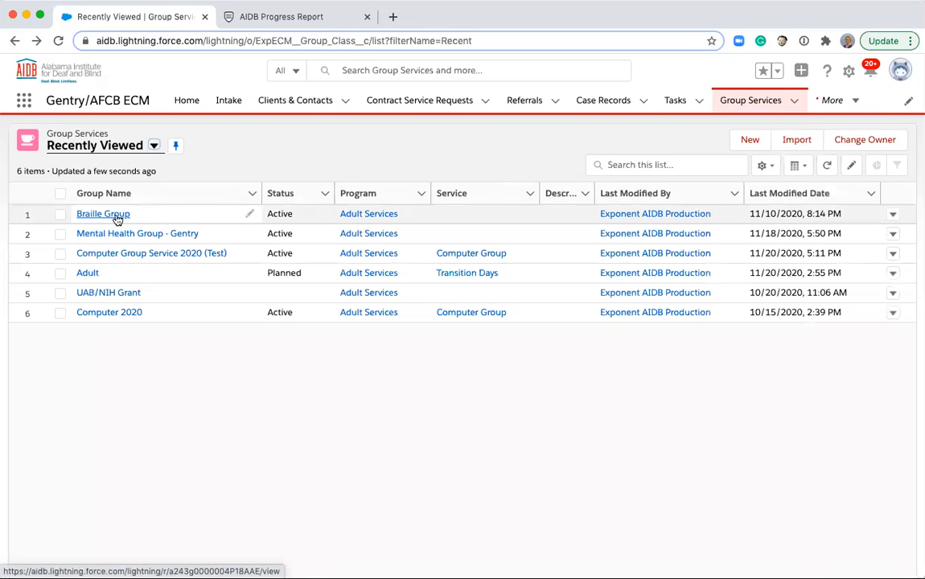
- Start a new group service and name it Braille November 2020
left_click(736, 141)
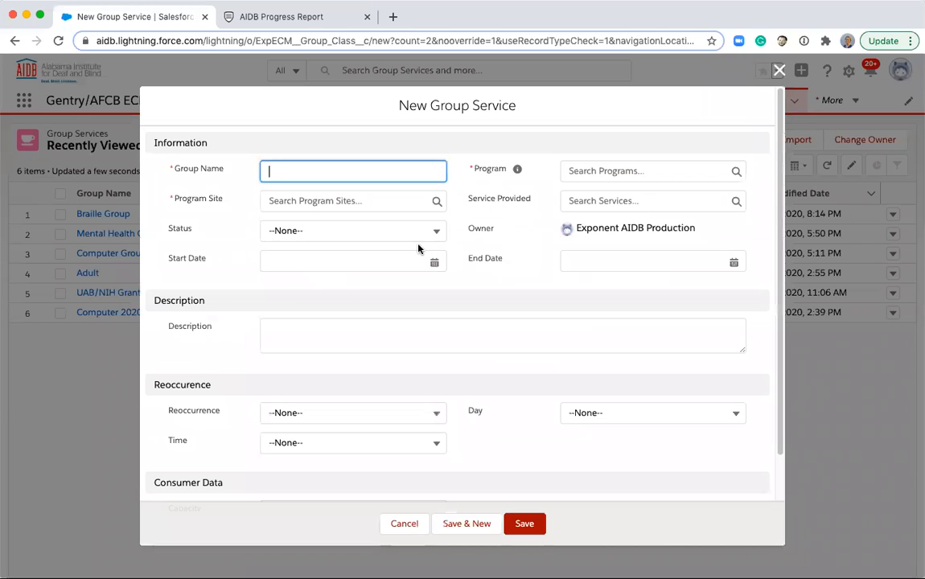
left_click(359, 167)
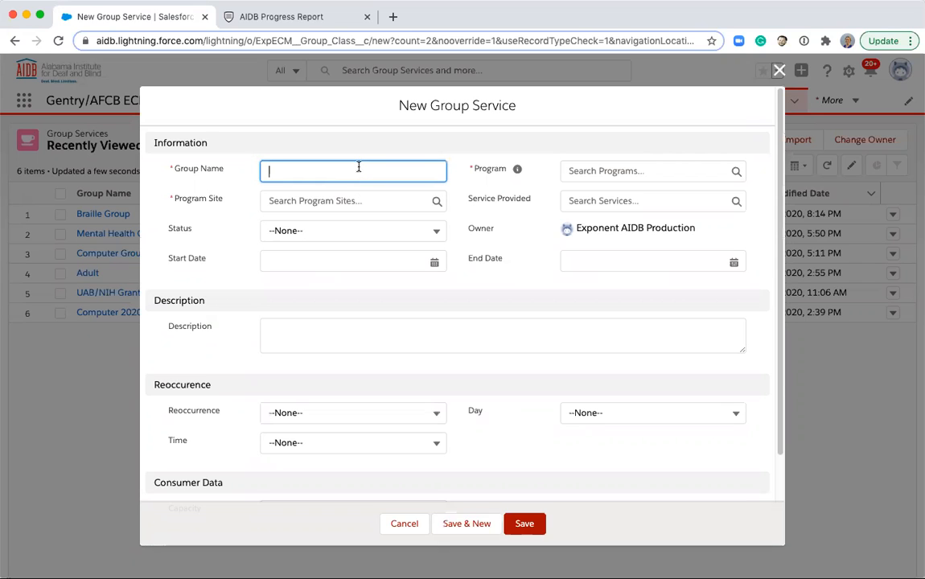
type("Braille December 2020")
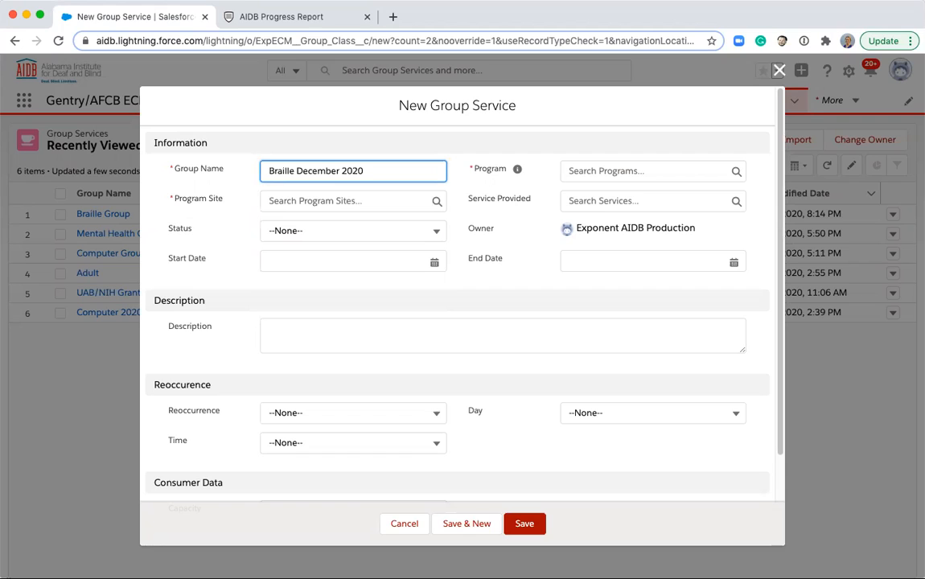
double_click(320, 170)
type("November")
- Assign the new group service to the Adult Services program and the Gentry Campus program site
left_click(599, 170)
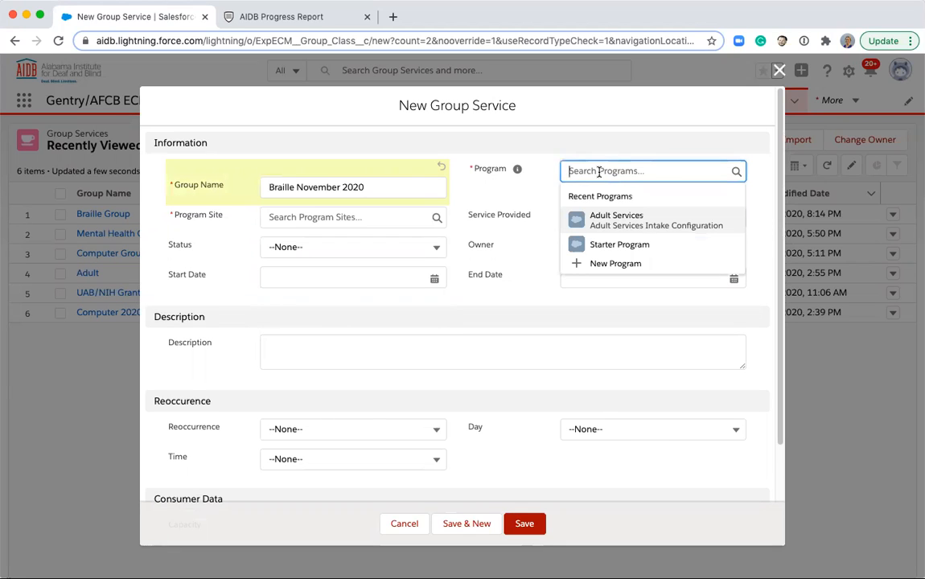
left_click(599, 219)
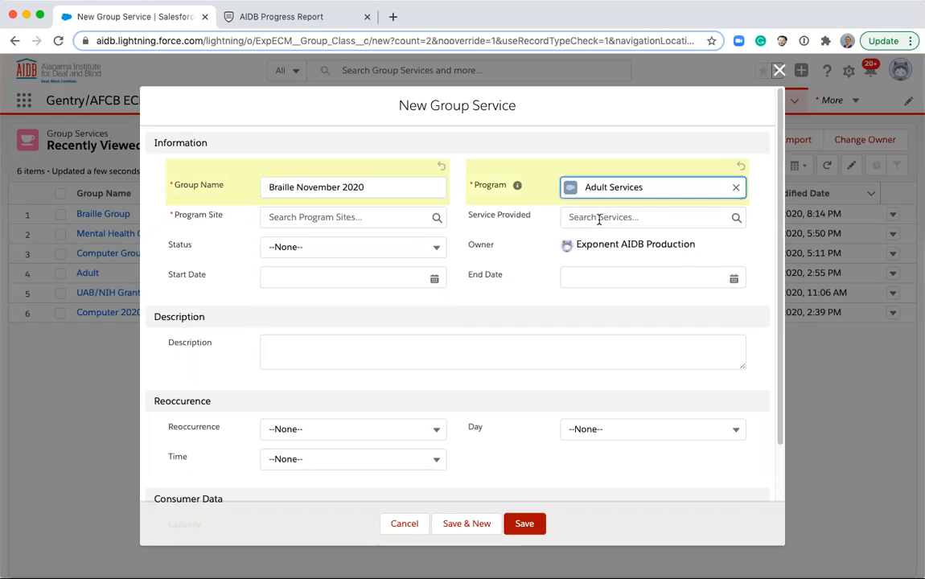
left_click(306, 220)
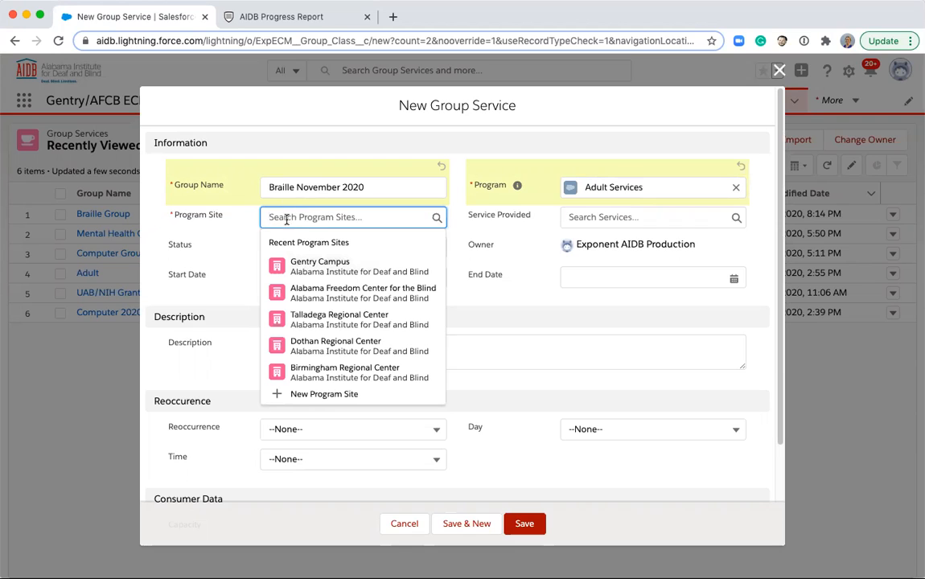
left_click(320, 268)
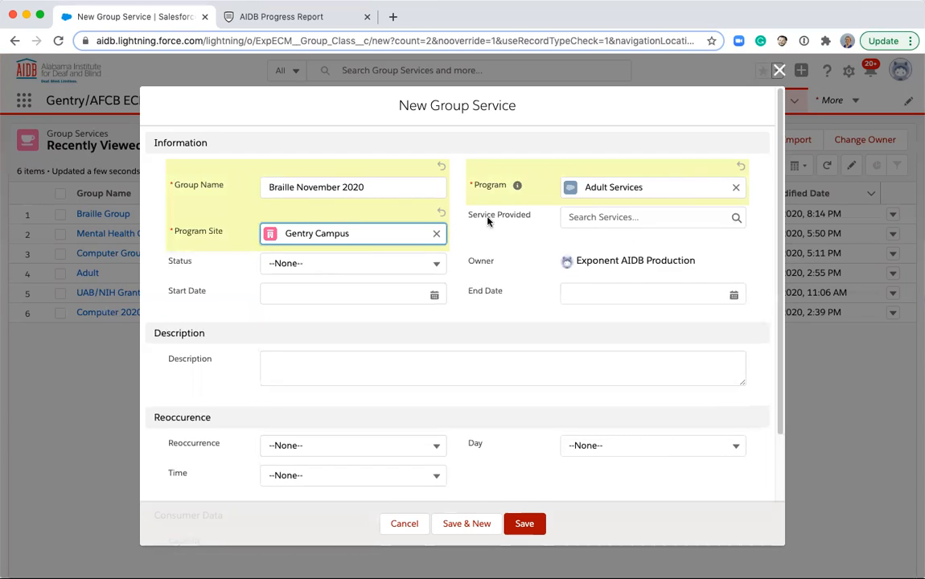
- Set the service provided to Braille Group and the group service's status to Active
left_click(598, 217)
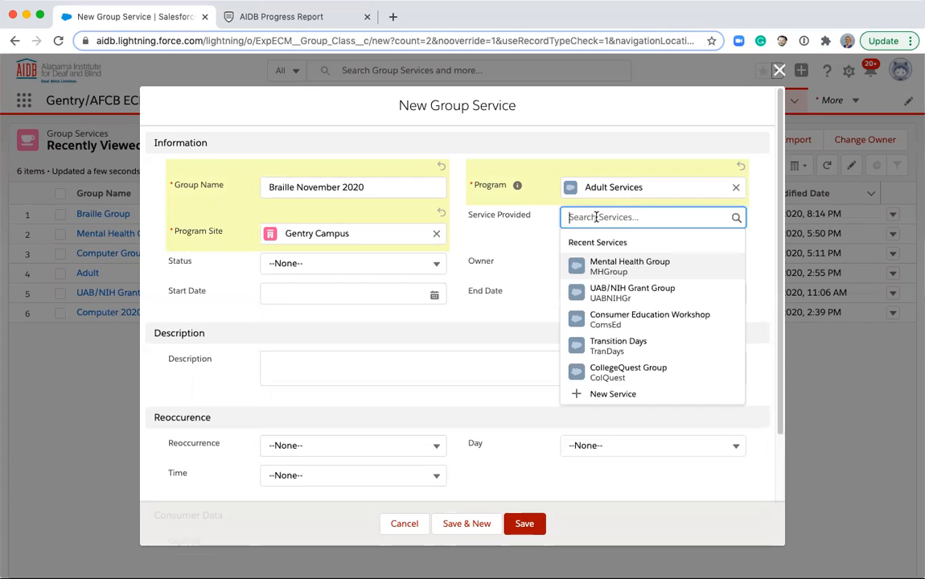
type("Bil")
key("BackSpace")
key("BackSpace")
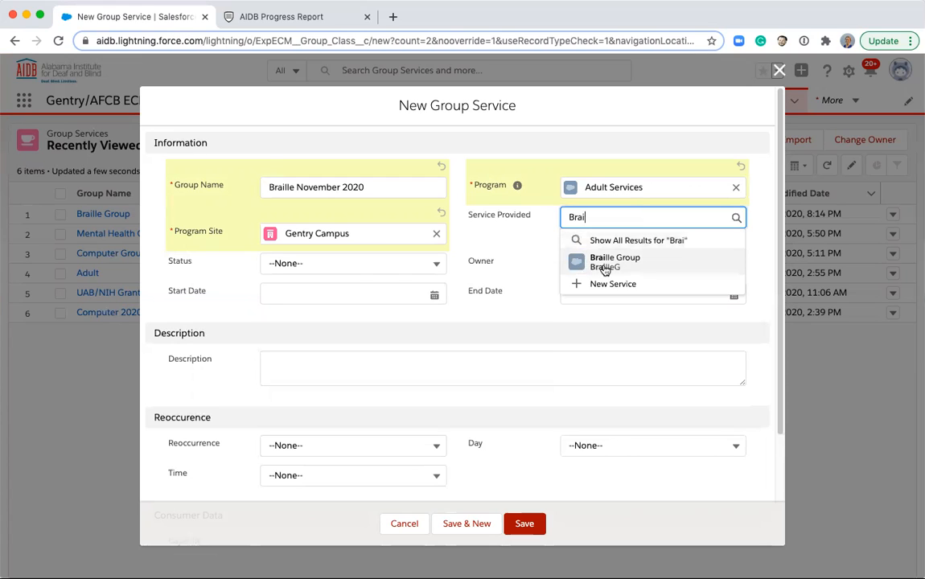
left_click(605, 268)
left_click(349, 263)
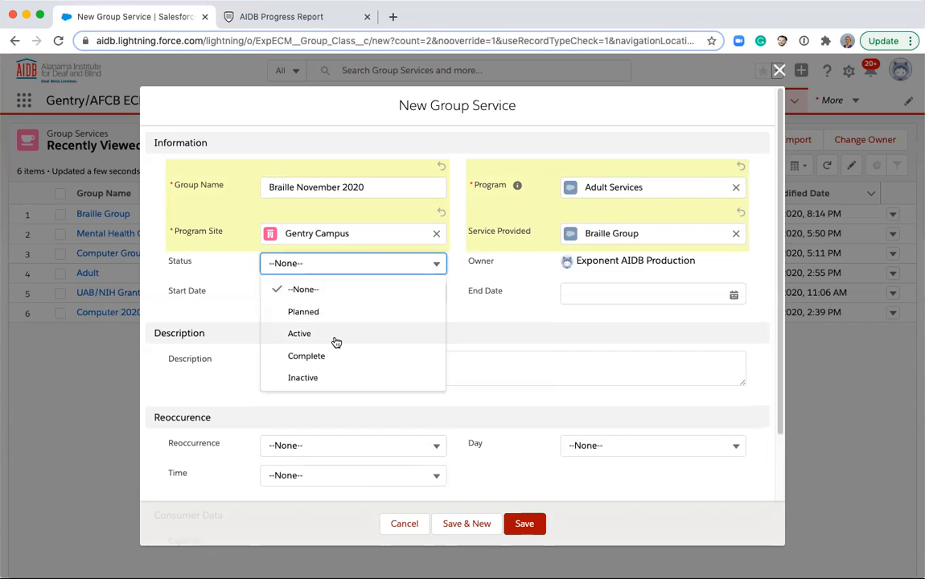
left_click(336, 341)
- Set the group service's start date to 11/22/2020 and end date to 12/1/2020
left_click(336, 308)
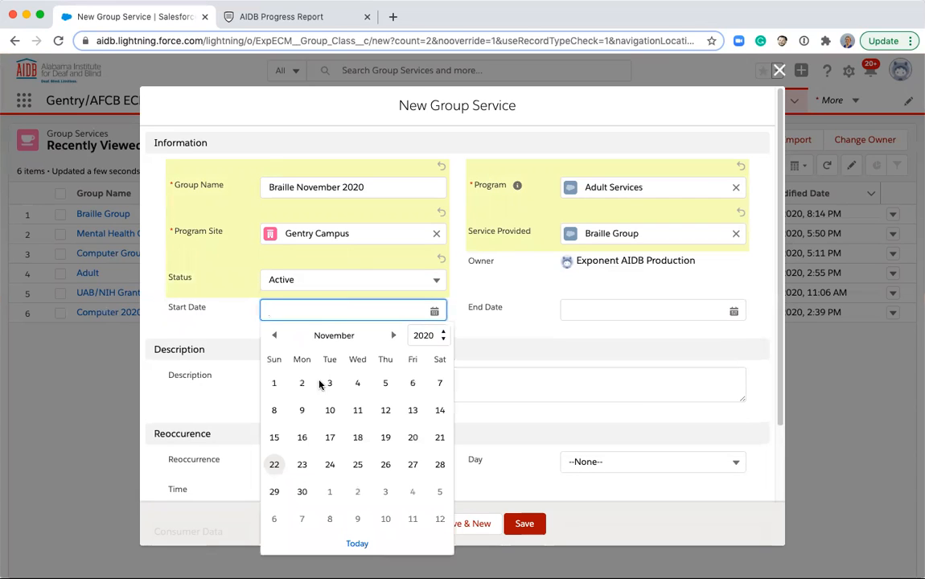
left_click(274, 467)
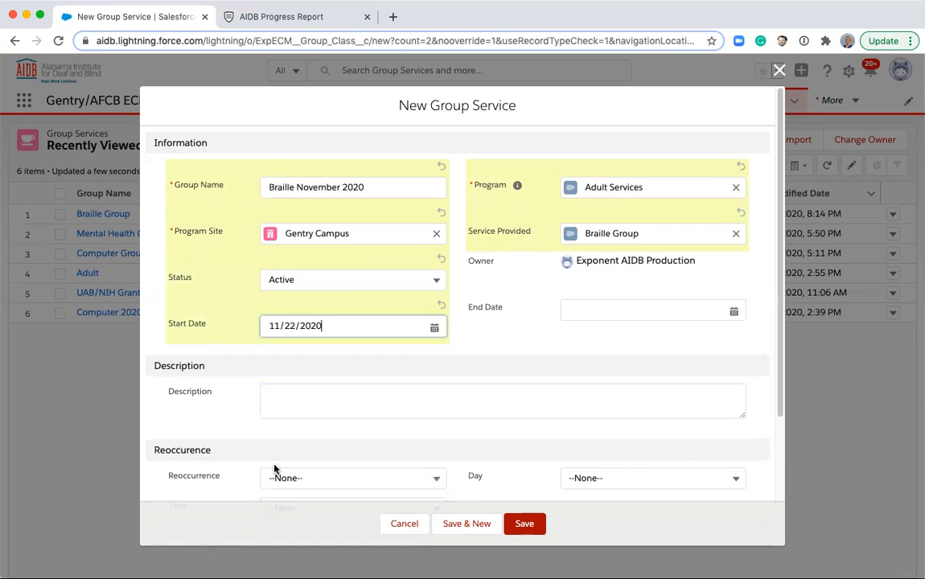
left_click(572, 311)
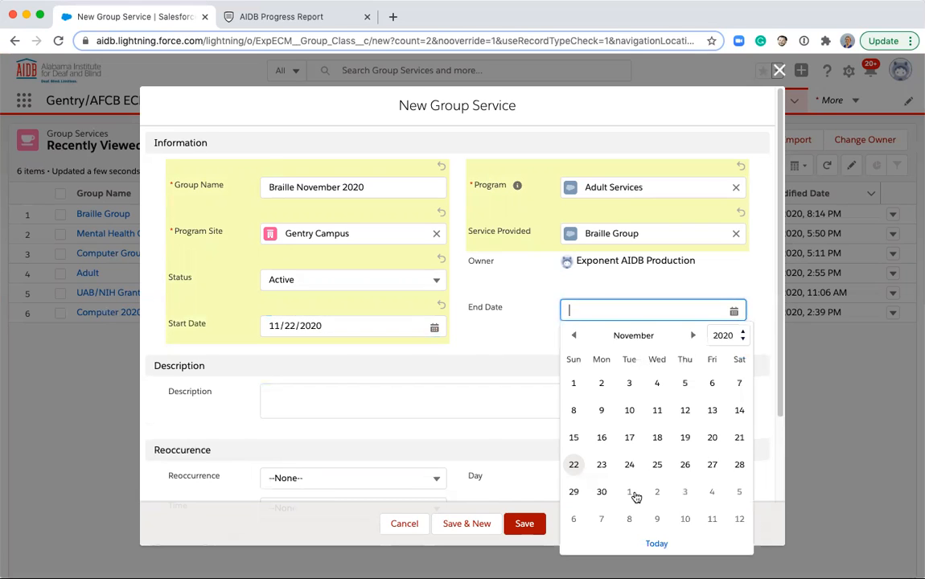
left_click(631, 492)
left_click(448, 402)
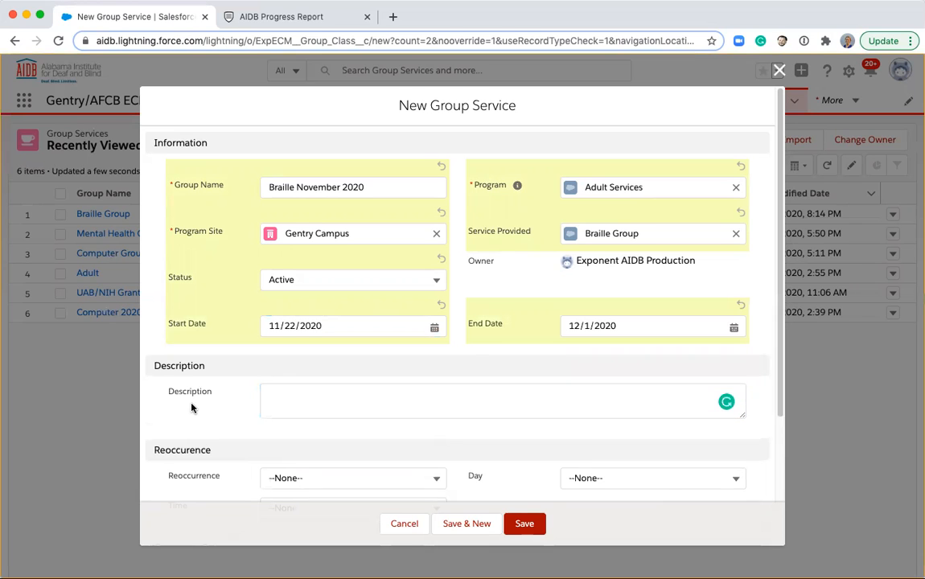
- Set the group service to reoccur weekly on Tuesday at 8:00 AM
scroll(193, 406, "down", 3)
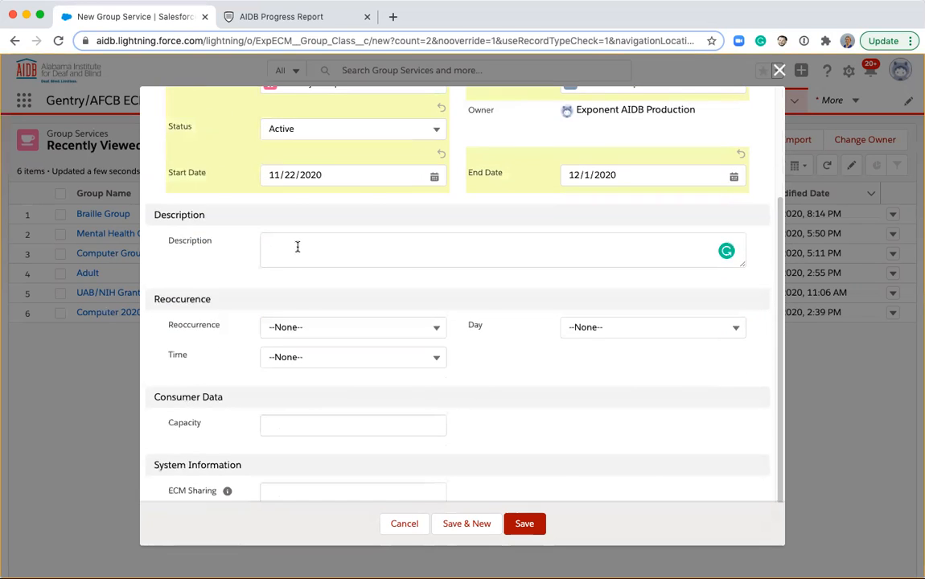
left_click(276, 327)
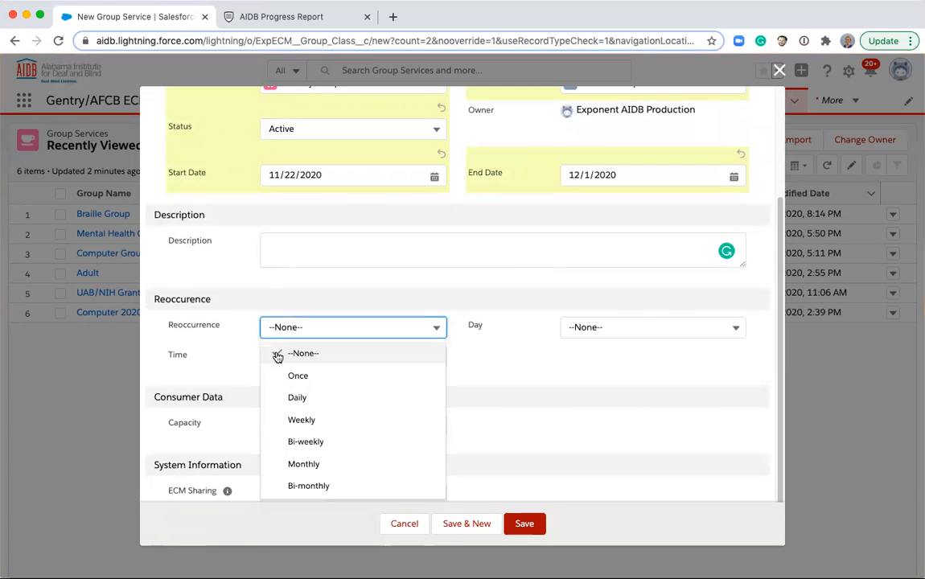
left_click(291, 397)
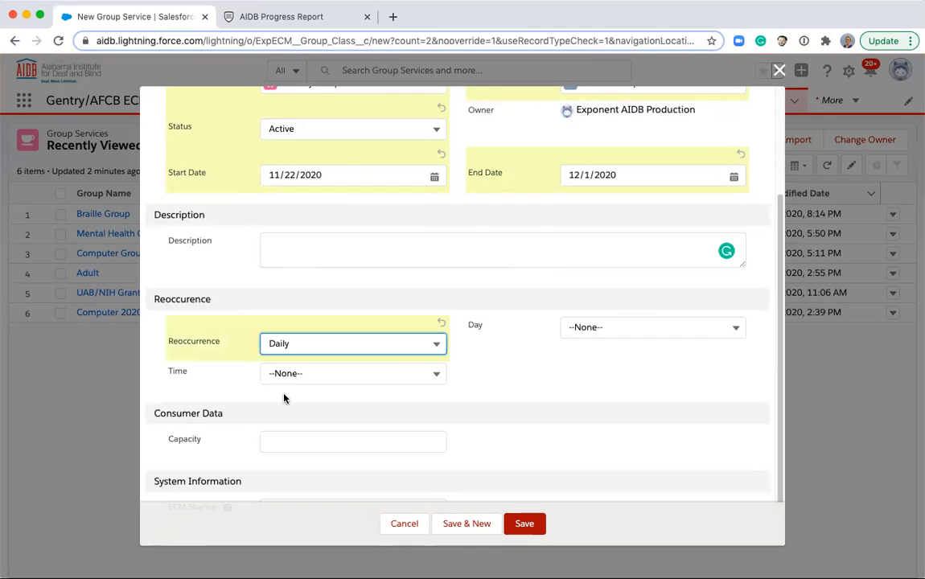
left_click(652, 329)
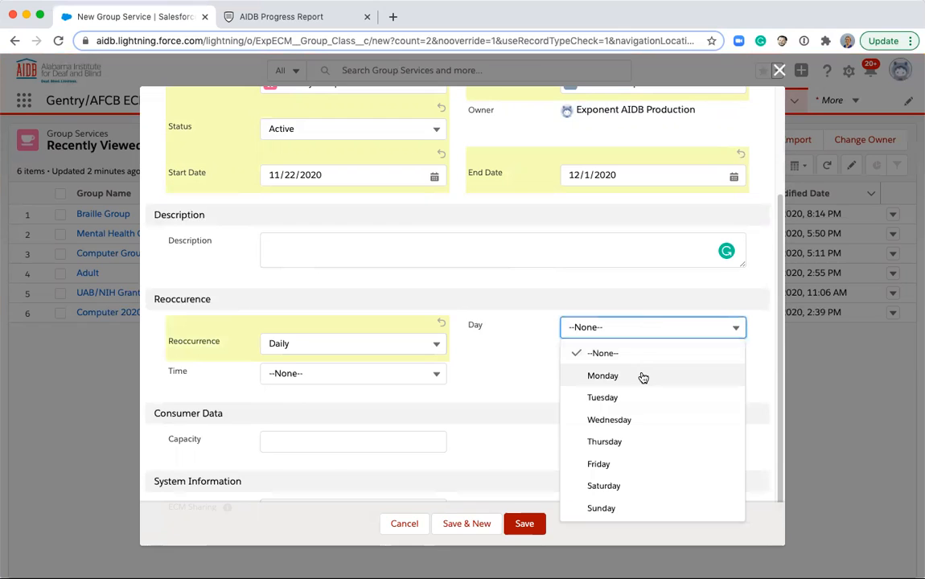
left_click(379, 339)
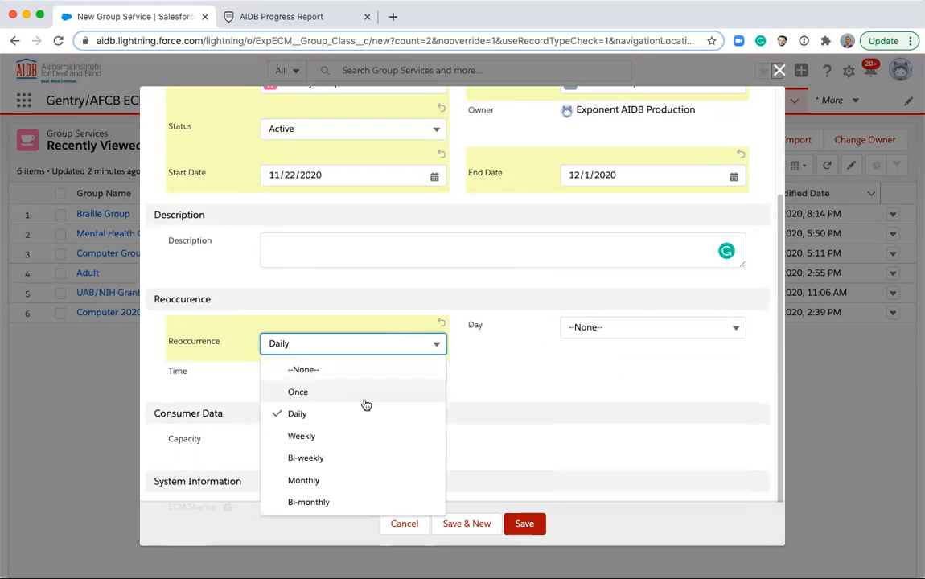
left_click(355, 434)
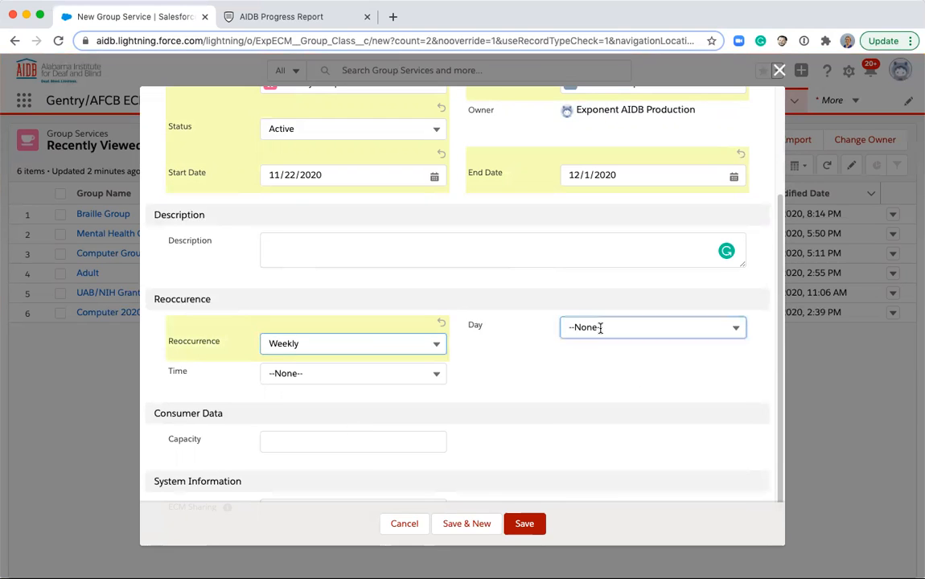
left_click(600, 327)
left_click(594, 397)
left_click(389, 375)
left_click(376, 423)
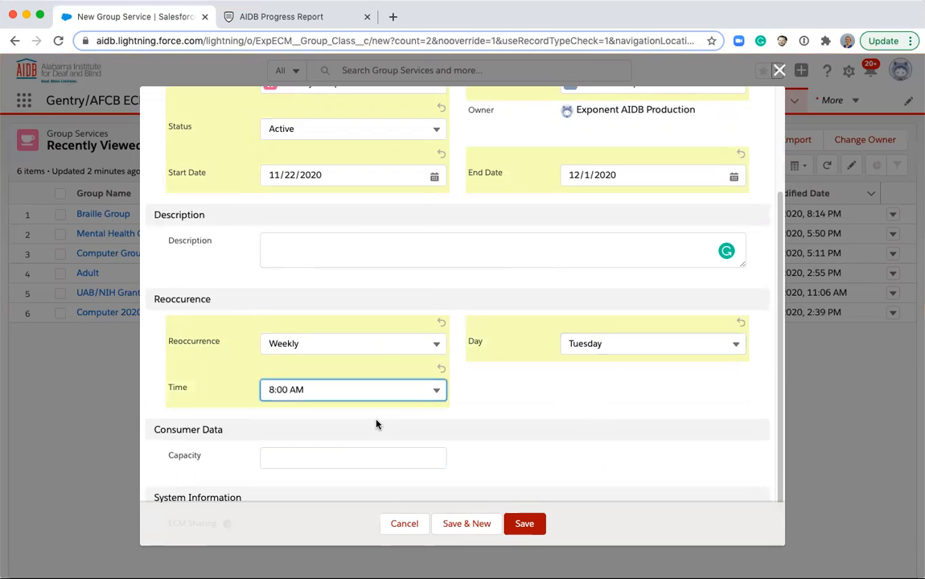
- Set the group's capacity to 9 and save the new group service
scroll(376, 424, "down", 2)
left_click(330, 394)
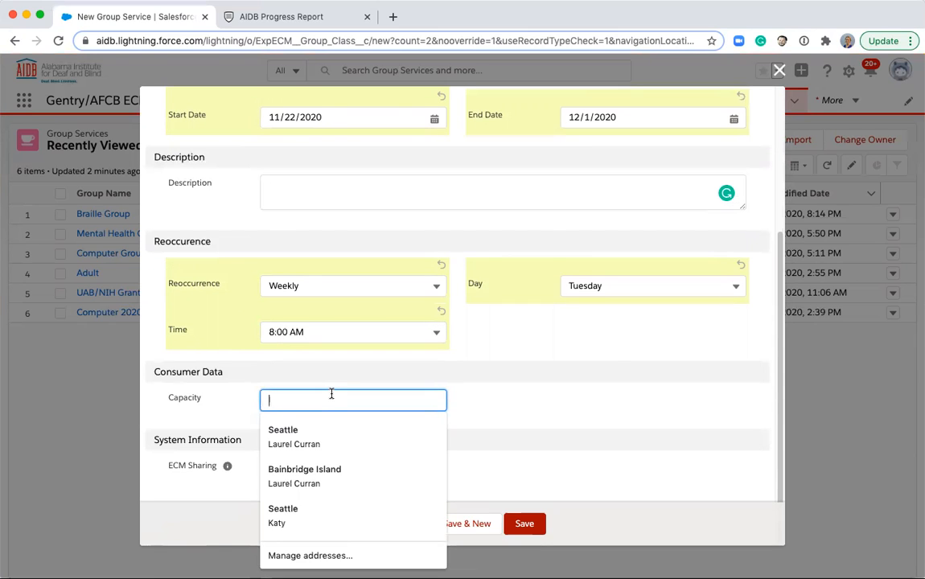
type("9")
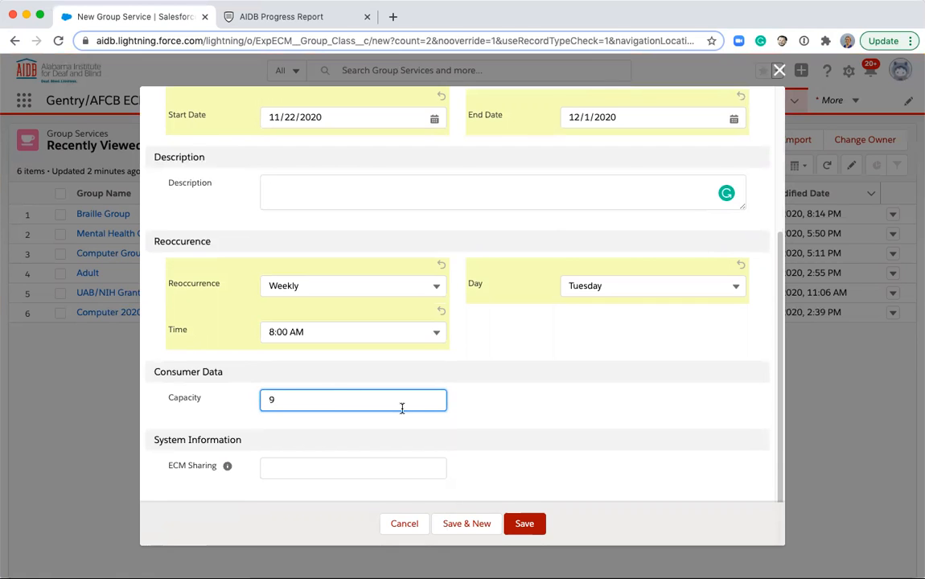
scroll(514, 400, "up", 2)
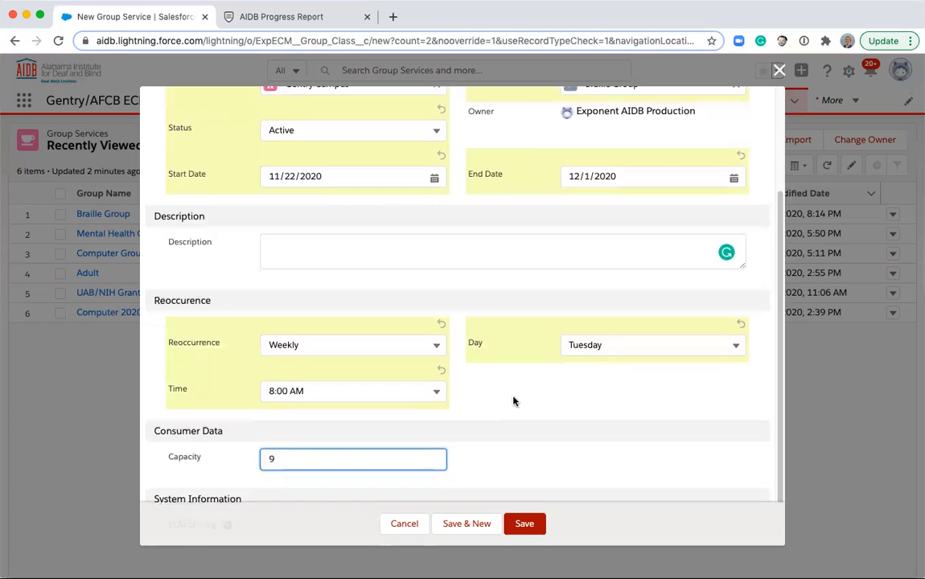
left_click(525, 523)
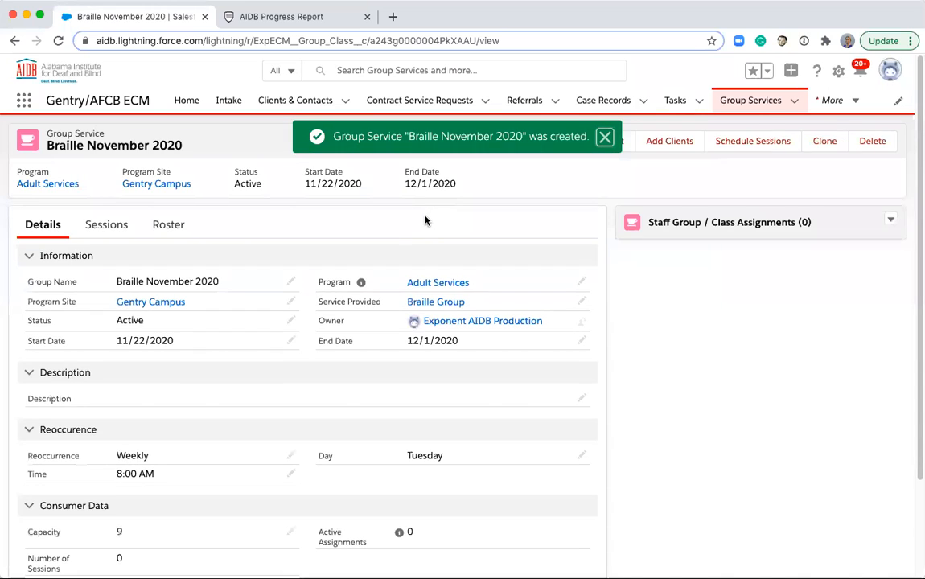
left_click(605, 139)
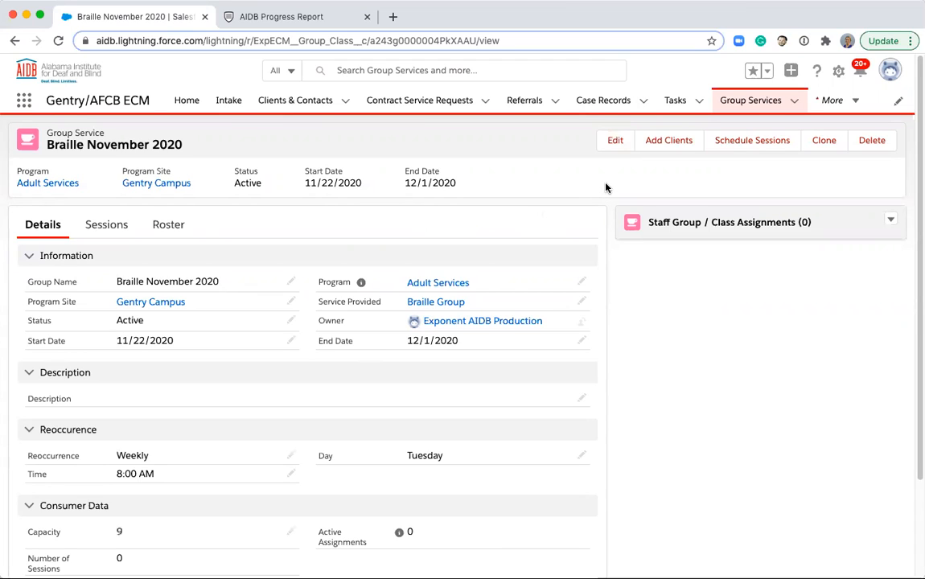
- Start scheduling sessions for the Braille November 2020 group using the Braille Group entry form
left_click(744, 145)
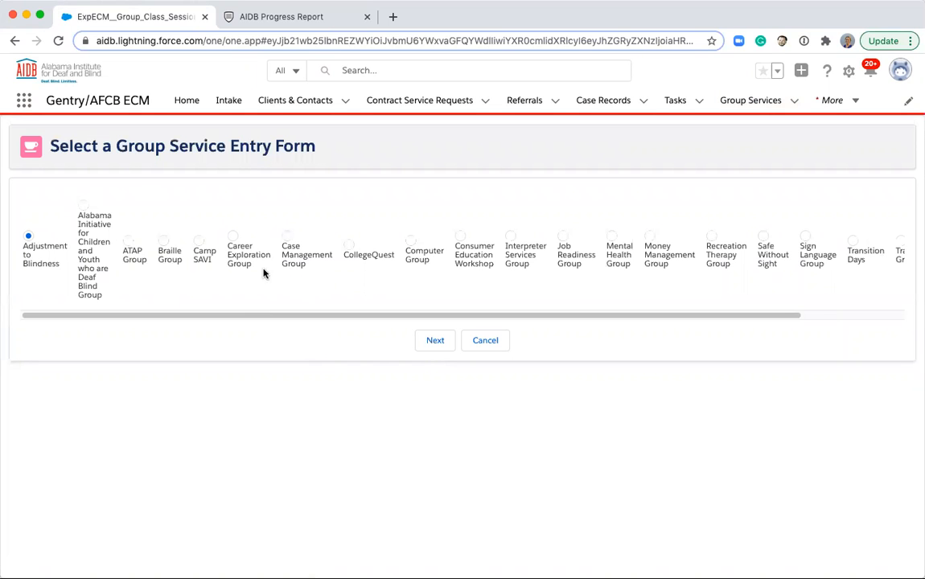
left_click_drag(370, 315, 336, 327)
left_click(163, 242)
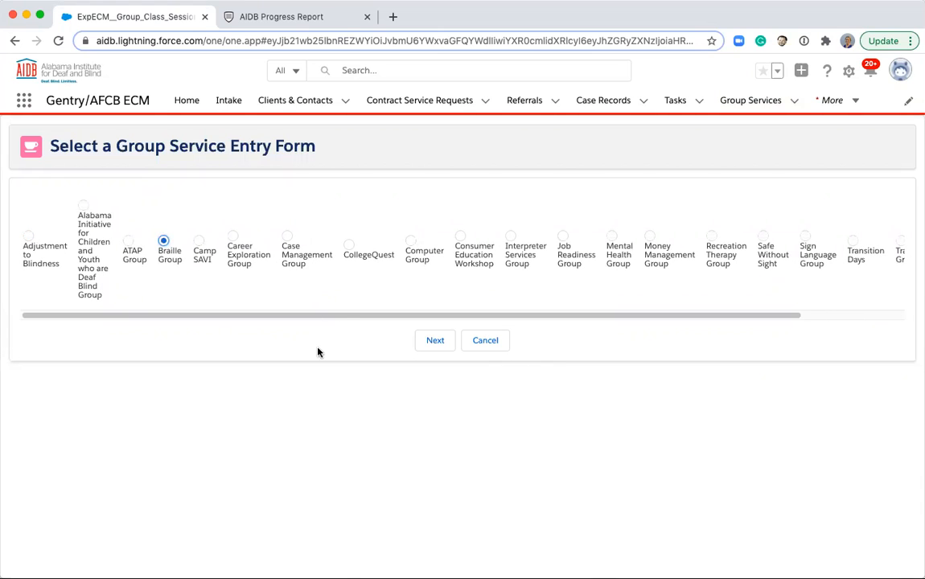
left_click(427, 345)
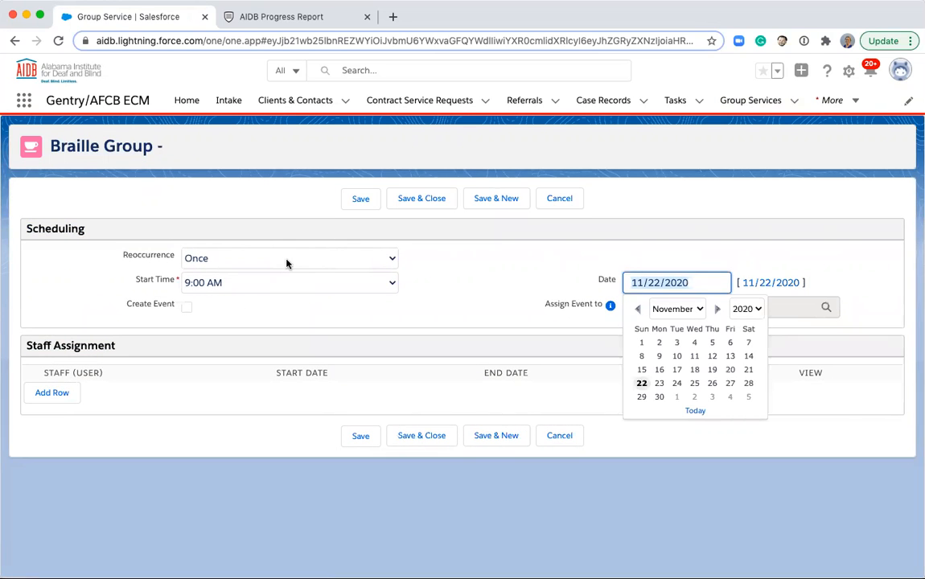
- Set the sessions to reoccur weekly with Monday as the chosen day
left_click(286, 263)
left_click(287, 270)
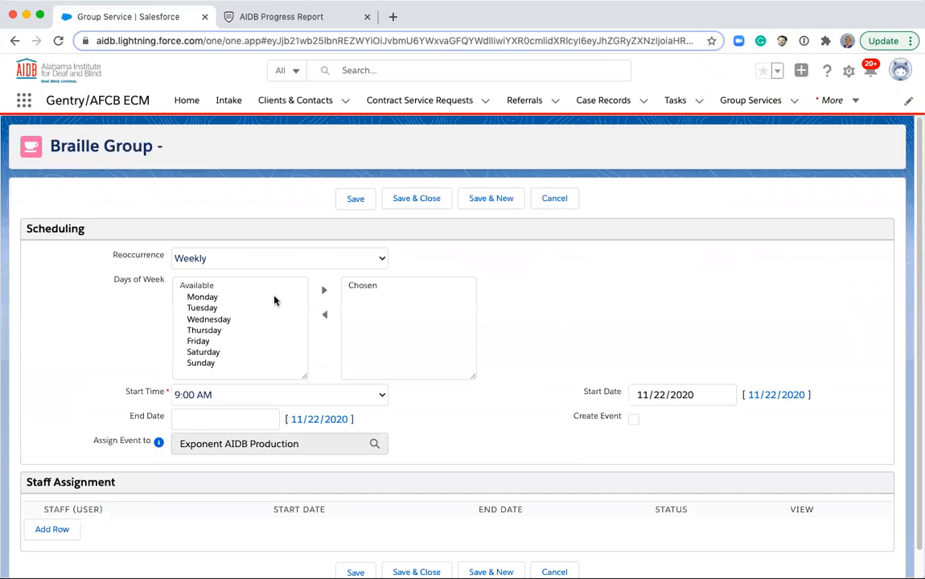
left_click(270, 299)
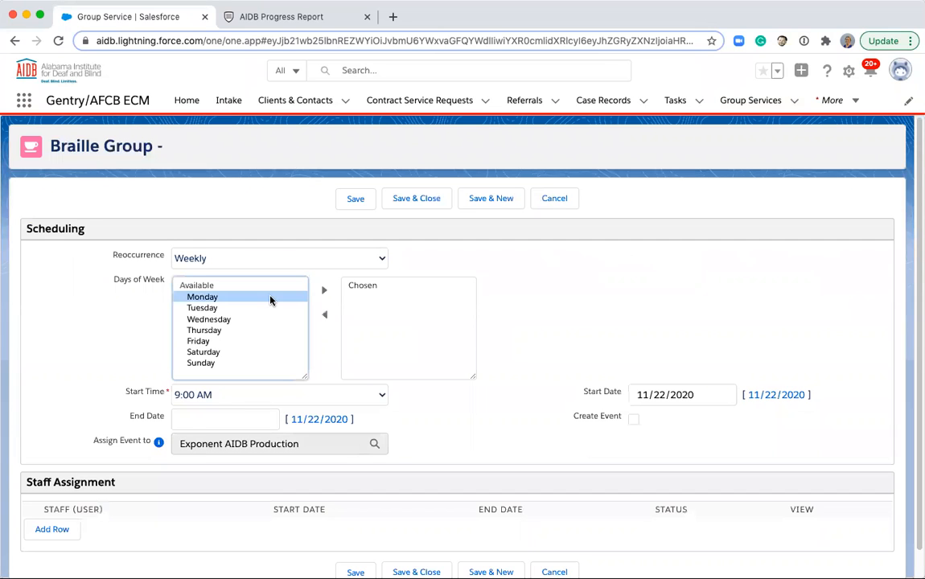
left_click(320, 292)
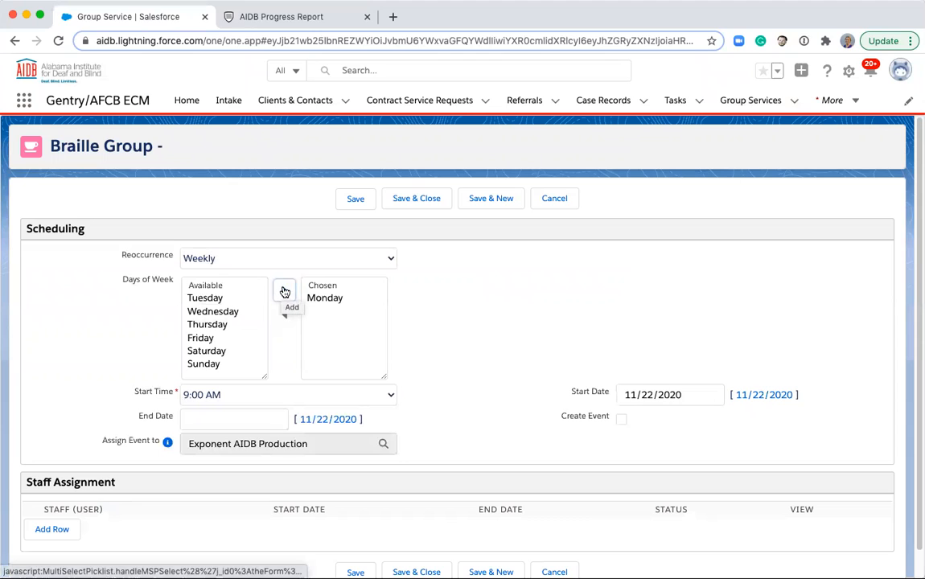
- Set the sessions' start time to 8:00 AM and their end date to 12/22/2020
scroll(288, 344, "down", 1)
left_click(287, 365)
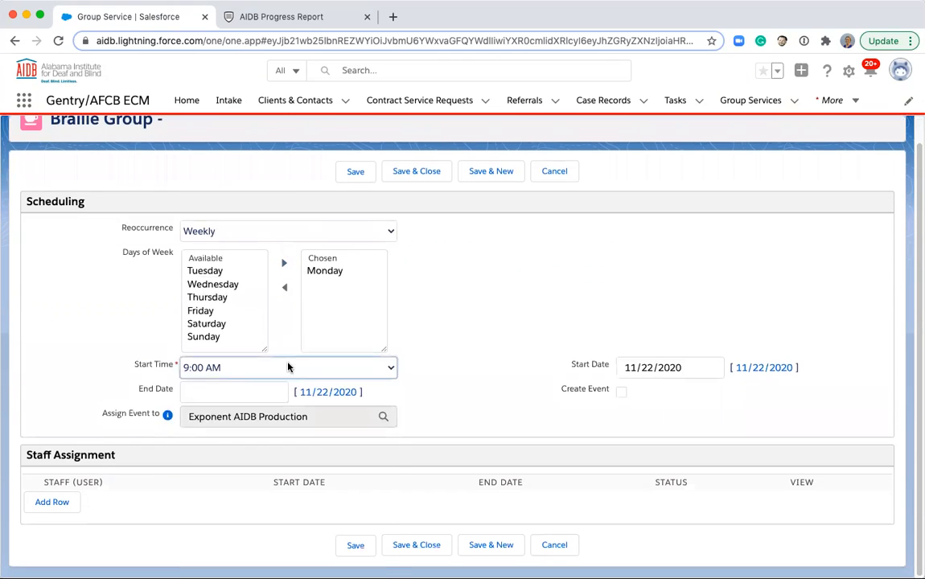
left_click(282, 317)
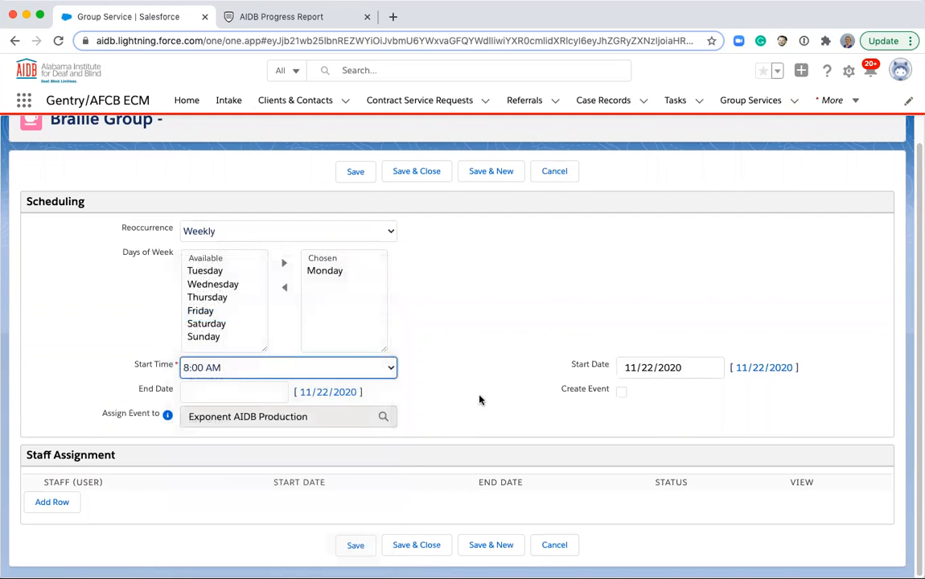
left_click(221, 391)
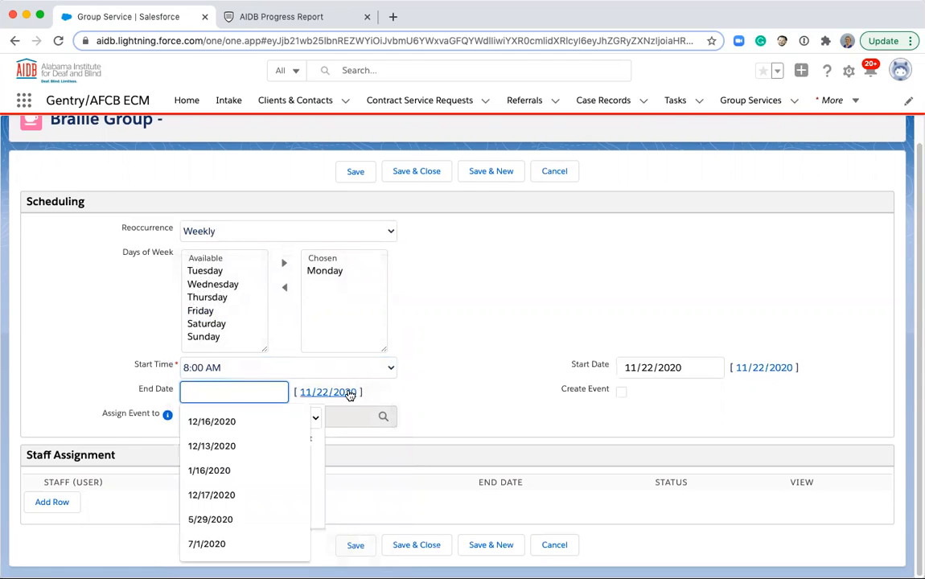
left_click(350, 394)
left_click(203, 391)
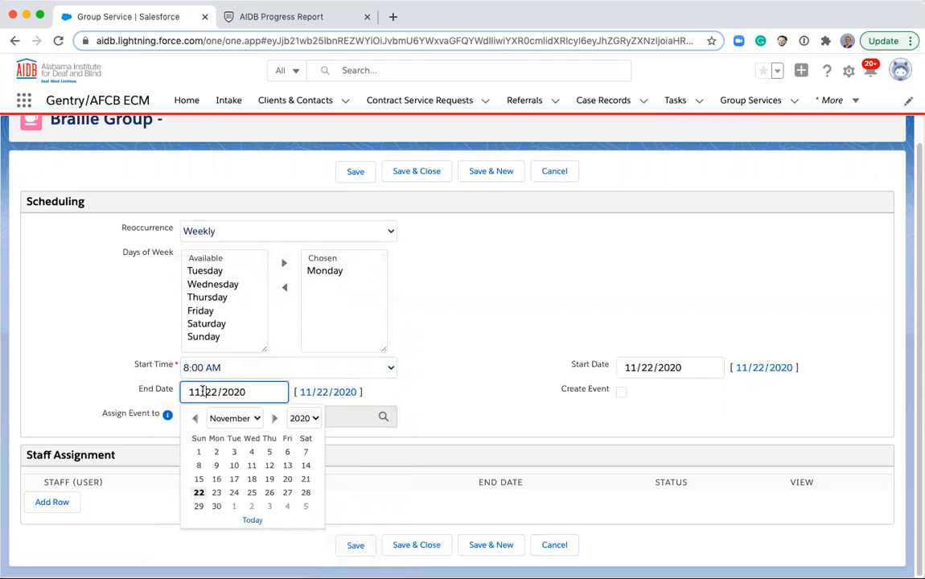
key("BackSpace")
type("2")
left_click(423, 385)
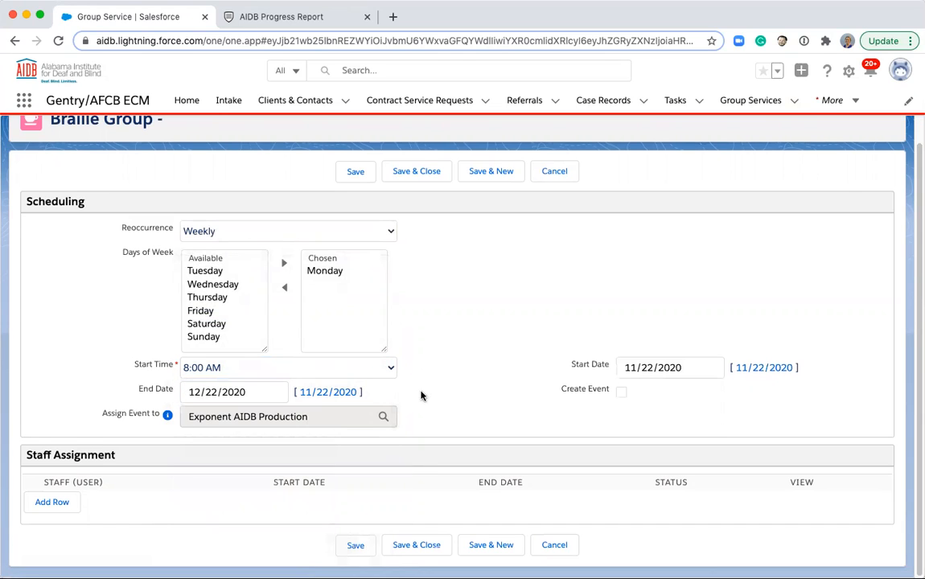
- Add a staff assignment row to the group's schedule with Exponent AIDB Production as the staff user
left_click(50, 502)
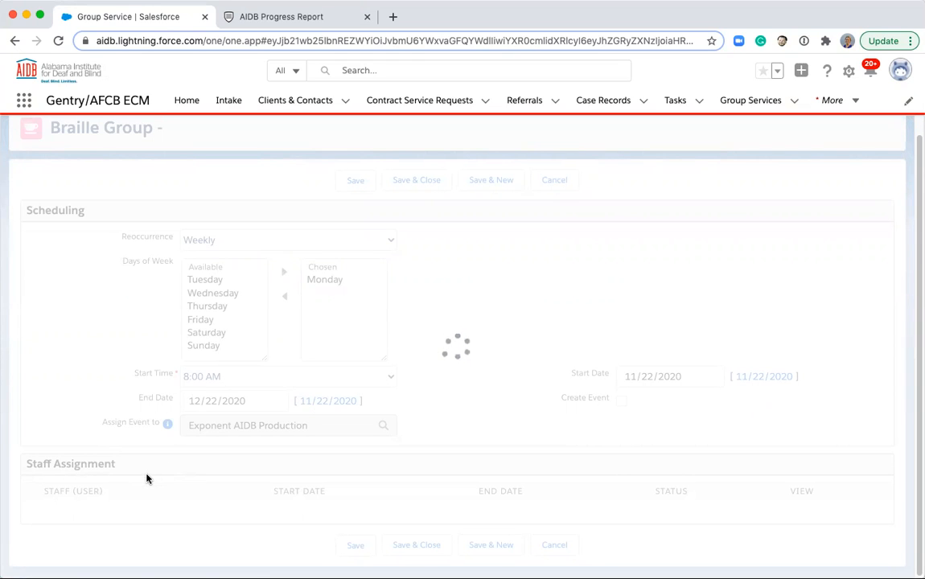
scroll(145, 478, "down", 2)
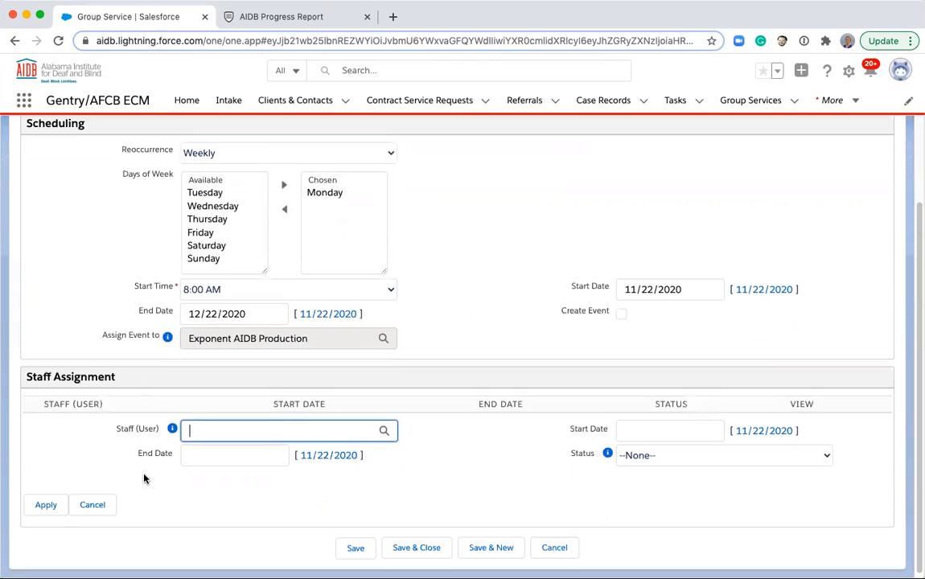
type("Exponent")
left_click(385, 431)
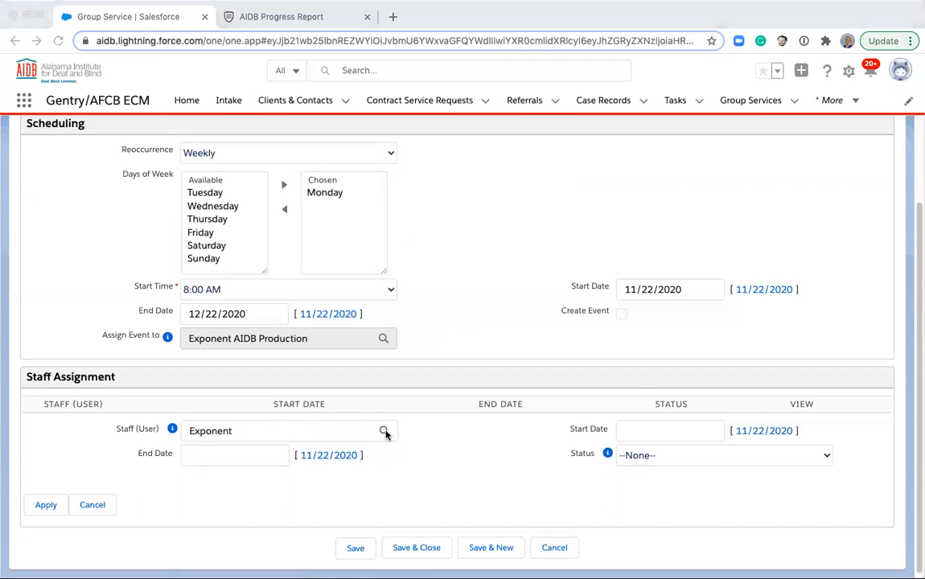
left_click(241, 400)
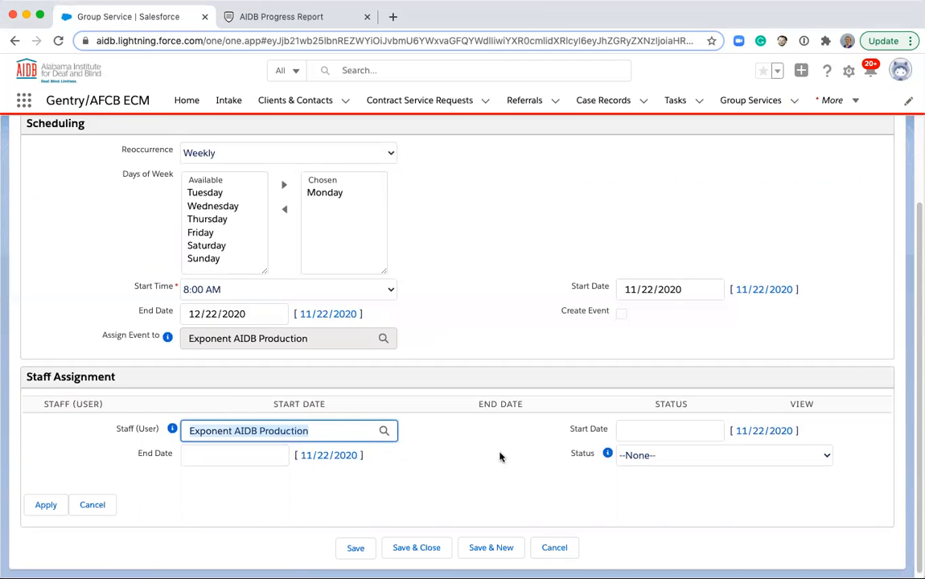
- Set the staff assignment's start date to 11/22/2020, end date to 12/22/2020 and status to Active, and apply it
left_click(755, 433)
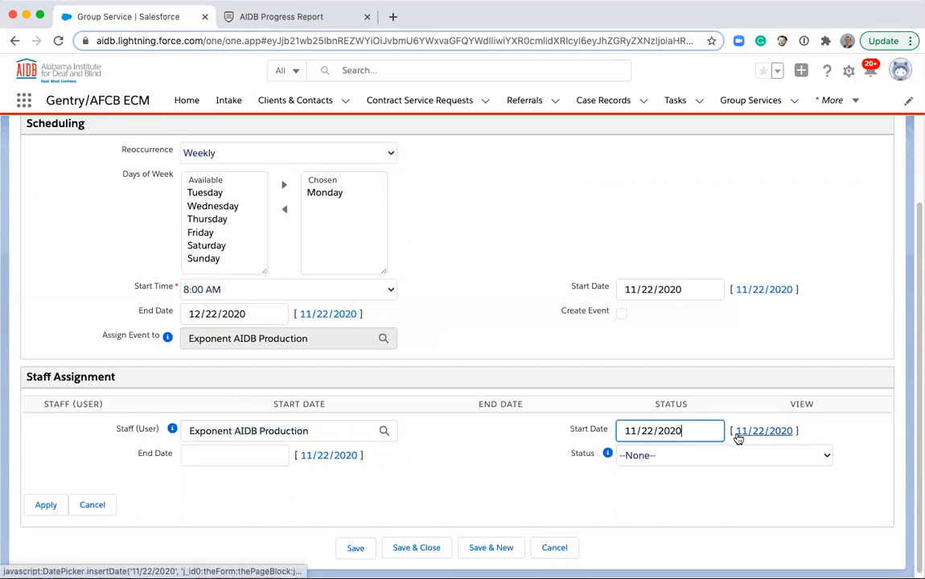
left_click(673, 457)
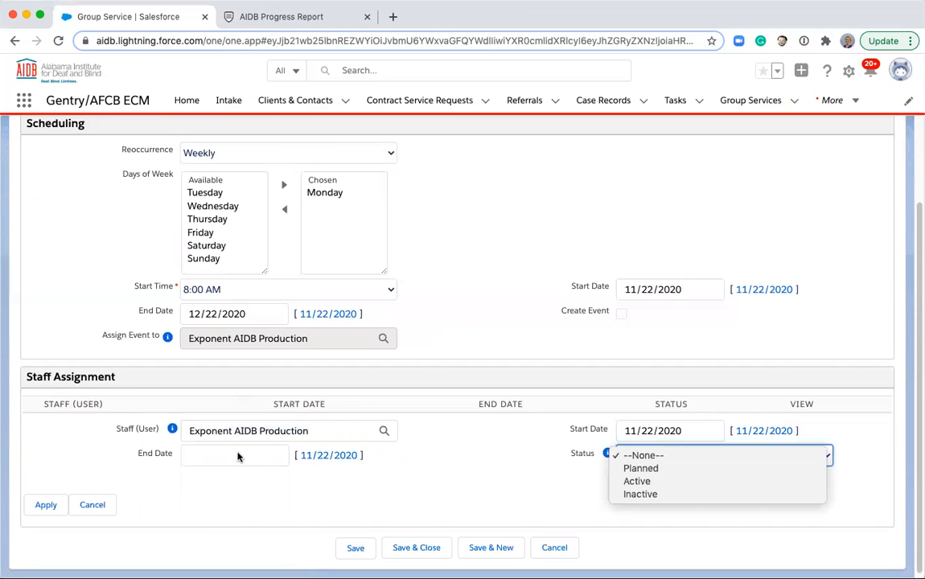
left_click(316, 456)
left_click(319, 456)
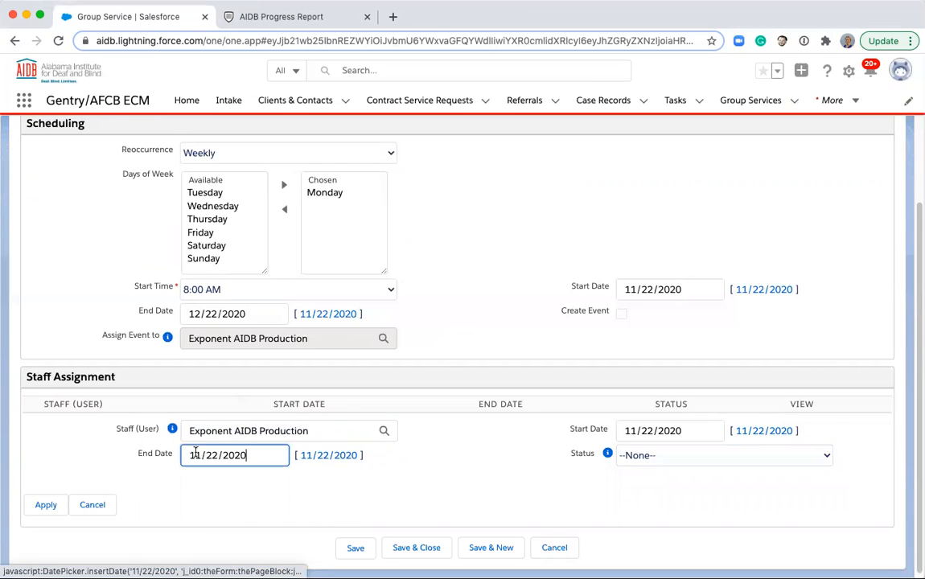
left_click(201, 455)
key("BackSpace")
type("2")
left_click(658, 456)
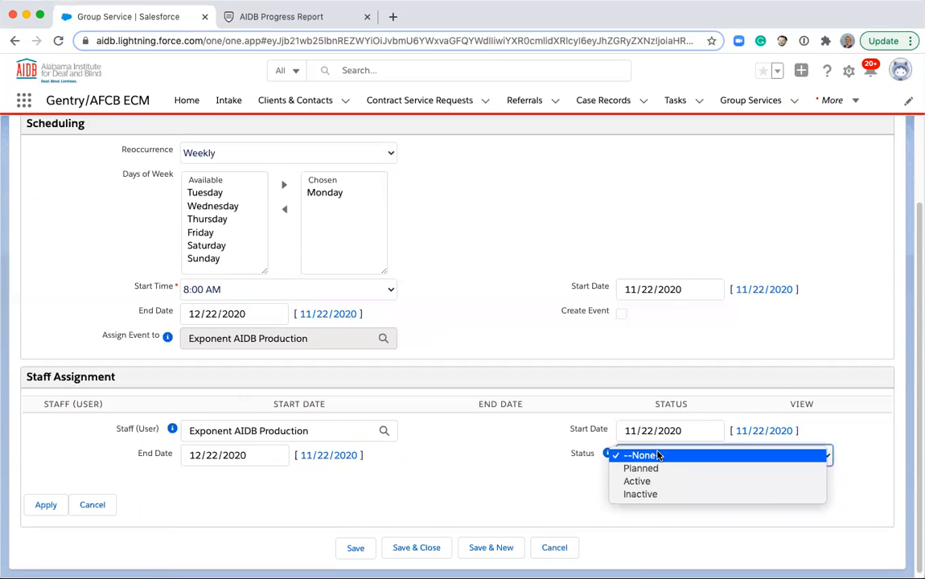
left_click(643, 481)
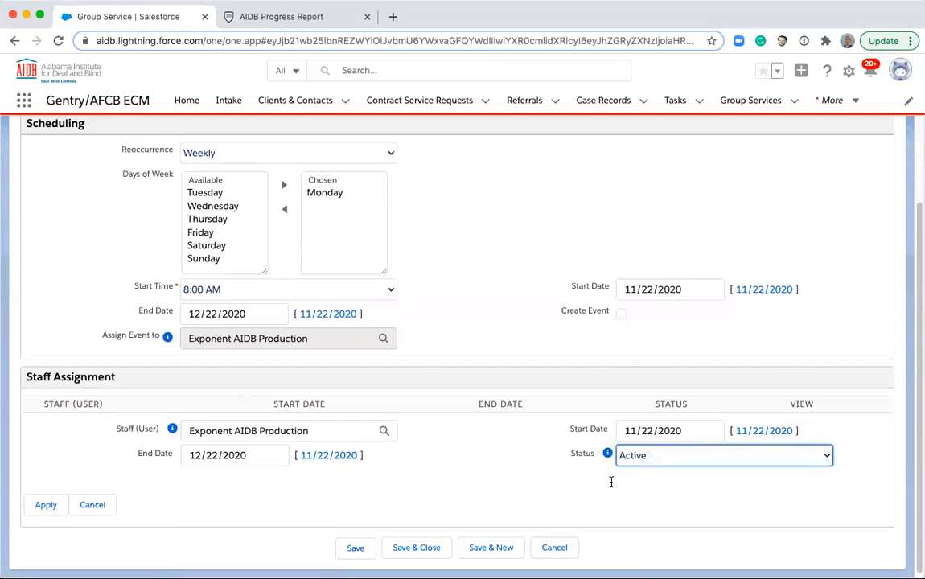
left_click(46, 504)
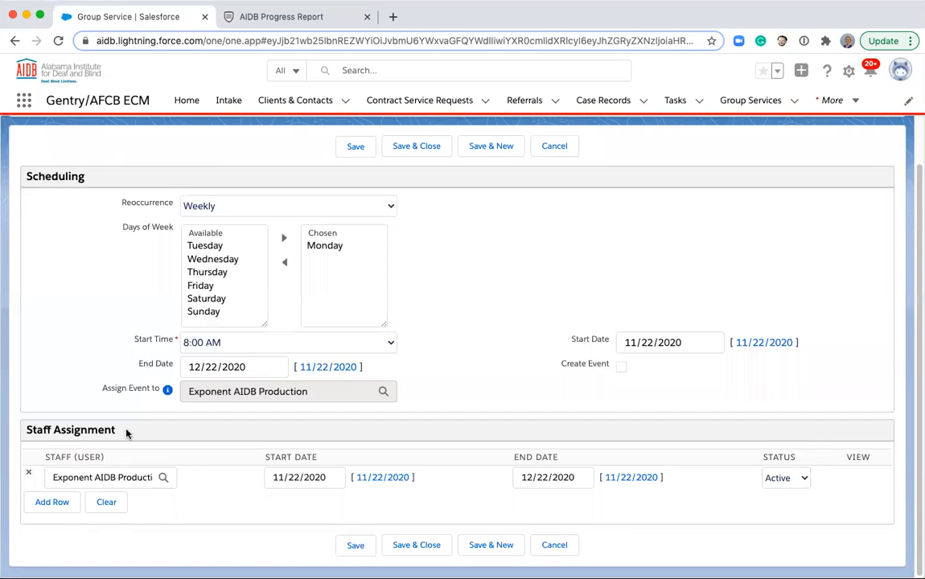
- Save and close the schedule, and check the scheduled sessions on the Braille November 2020 record
left_click(400, 546)
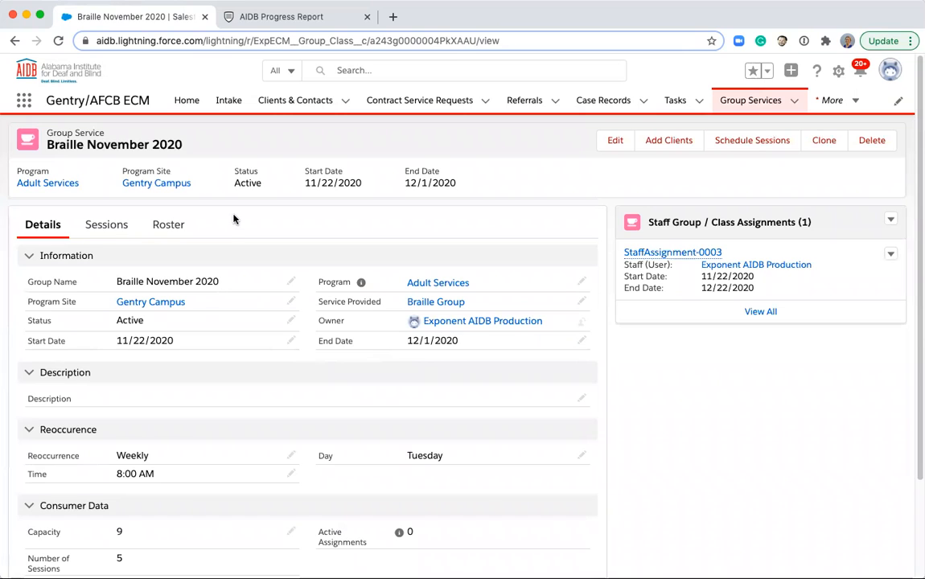
left_click(106, 229)
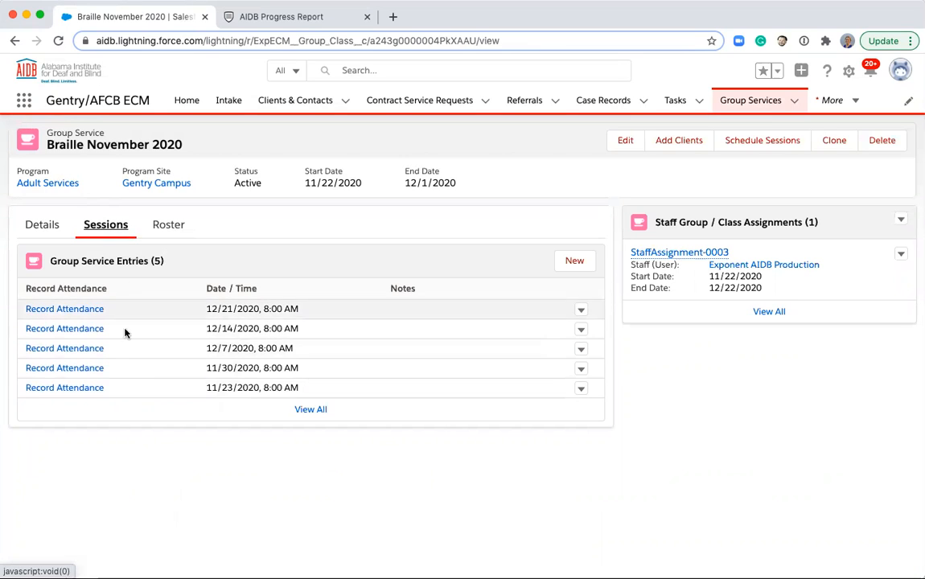
left_click(45, 225)
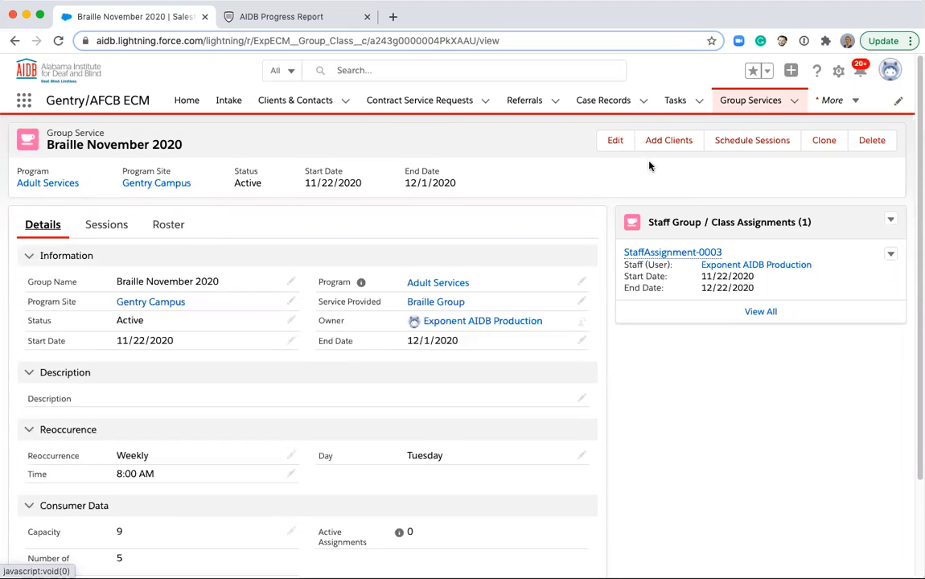
- Start adding clients to the Braille November 2020 group by searching for enrolled clients in the Adult Services program
left_click(668, 142)
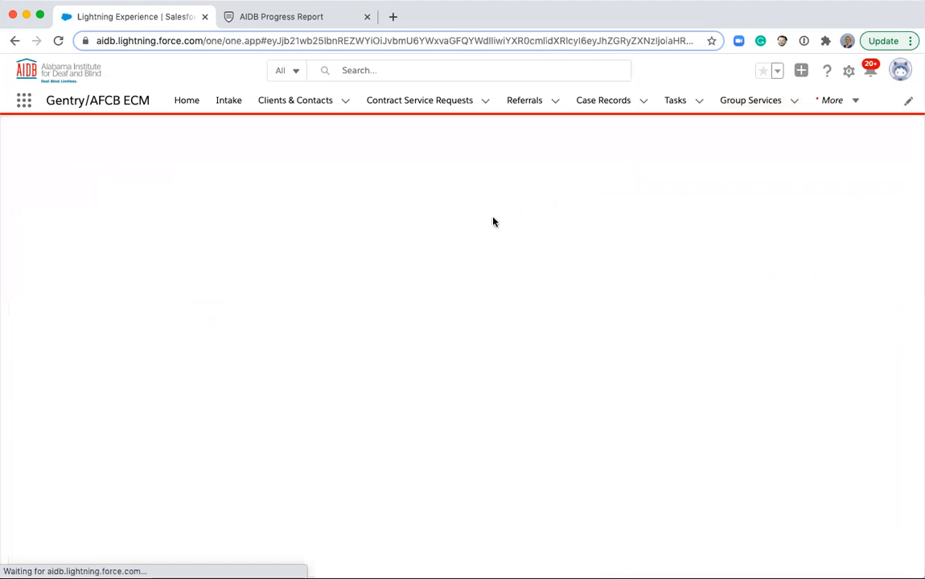
left_click(335, 273)
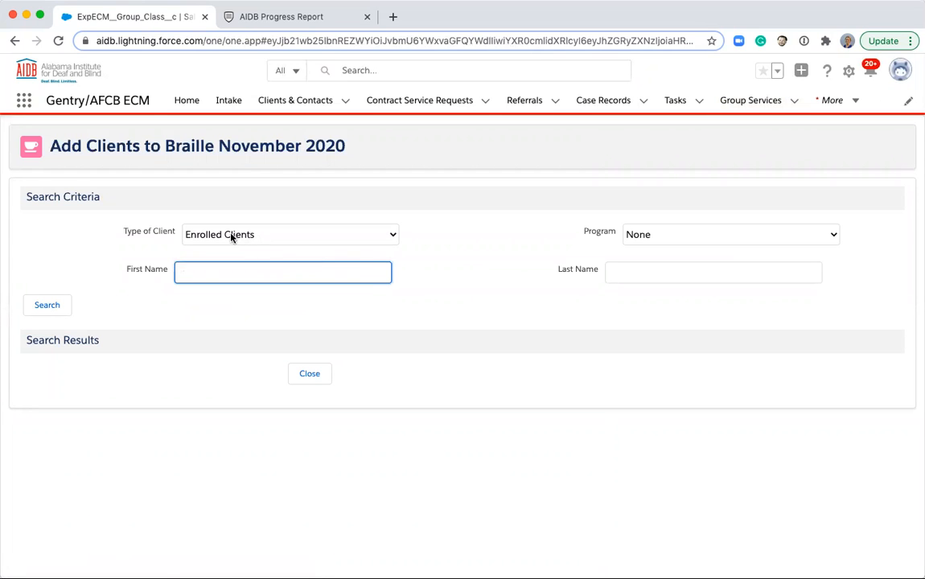
left_click(702, 234)
left_click(701, 249)
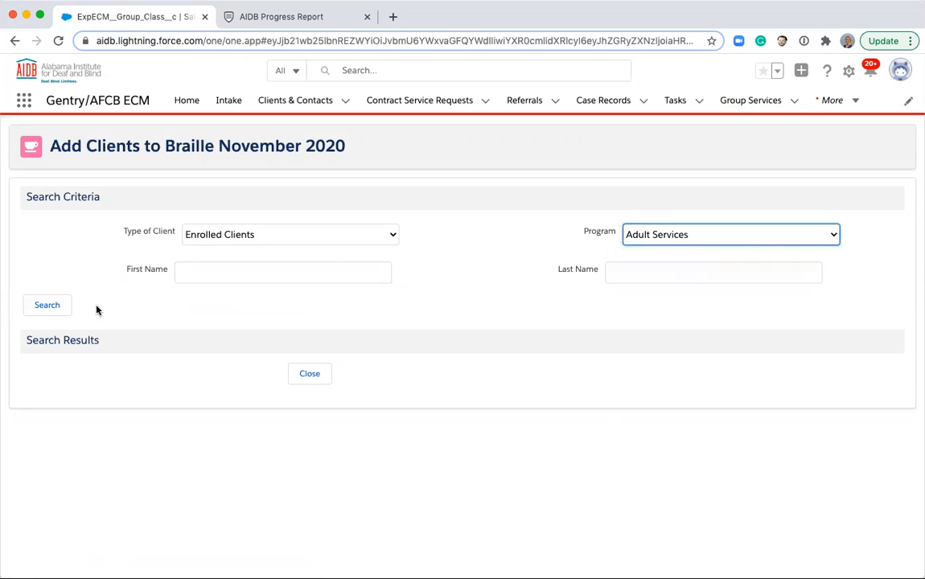
left_click(38, 308)
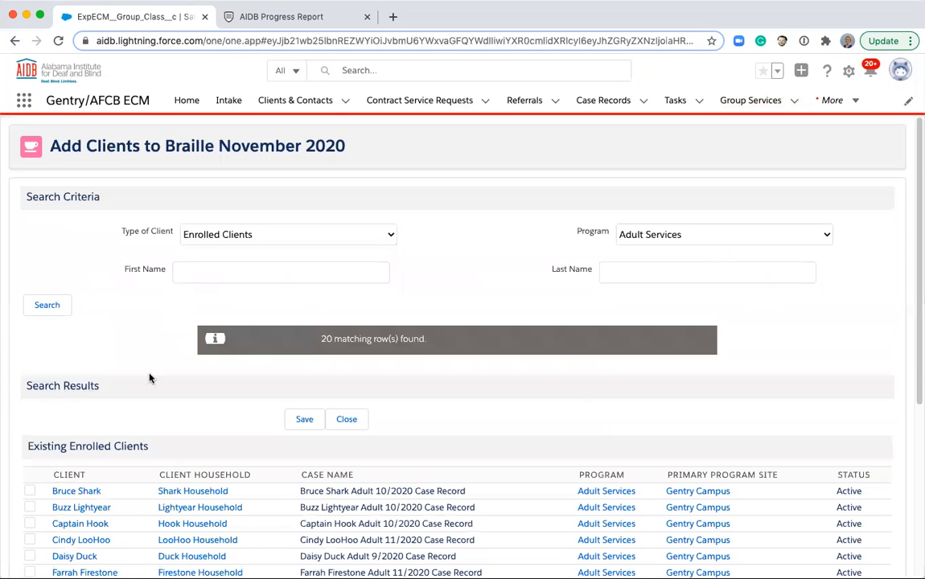
- Select the clients in result rows 1, 2, 4, 5, 6, 17 and 18, save their group assignments and close the search
scroll(148, 379, "down", 1)
scroll(148, 380, "down", 1)
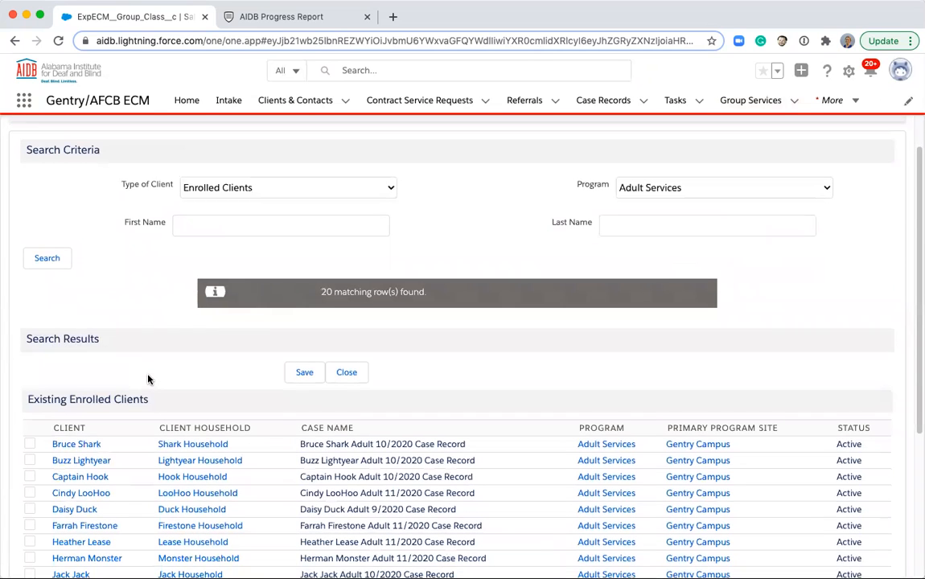
scroll(148, 372, "down", 3)
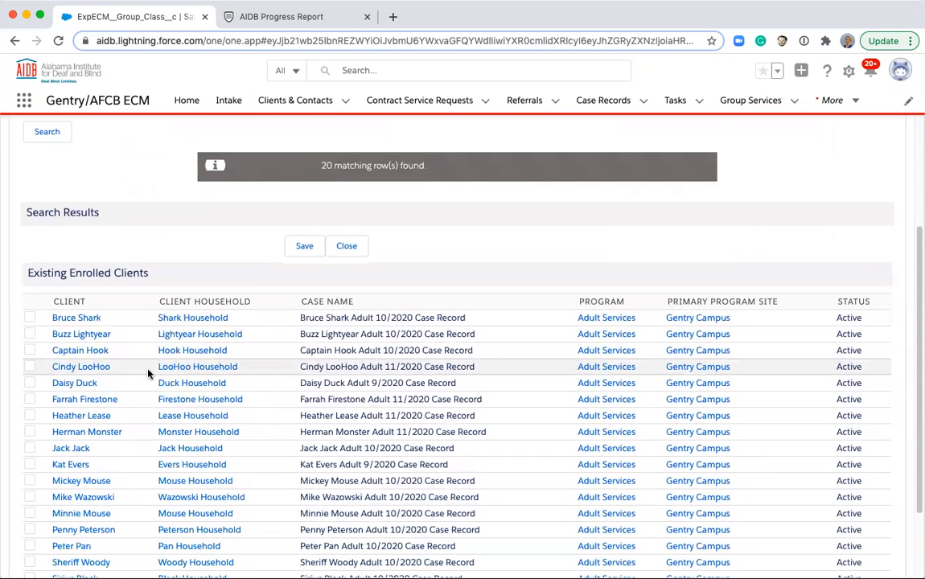
left_click(29, 318)
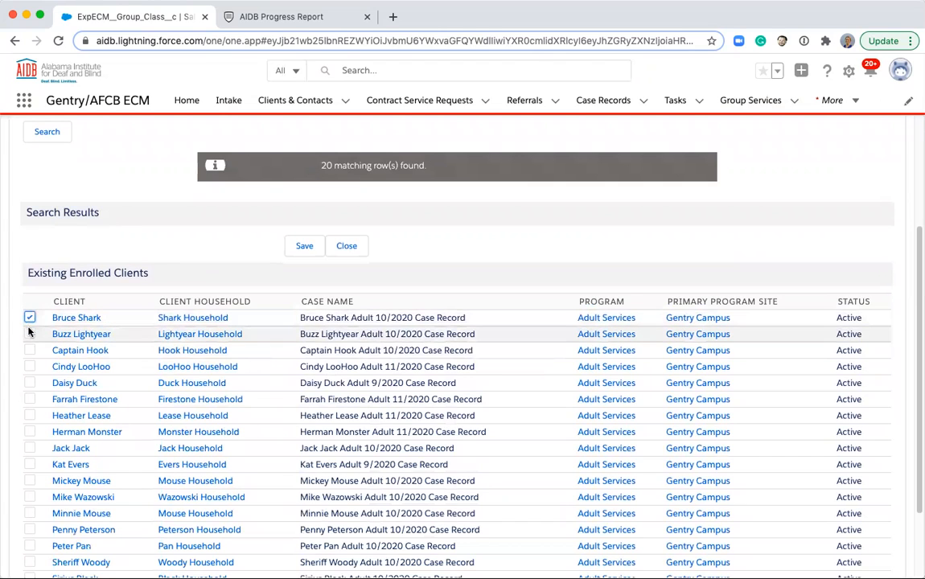
left_click(29, 334)
left_click(30, 366)
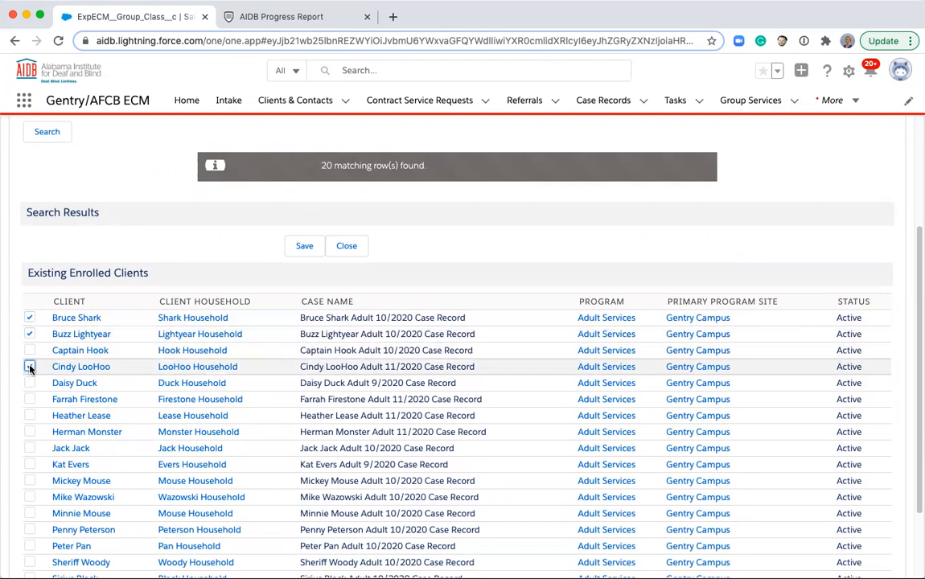
left_click(29, 382)
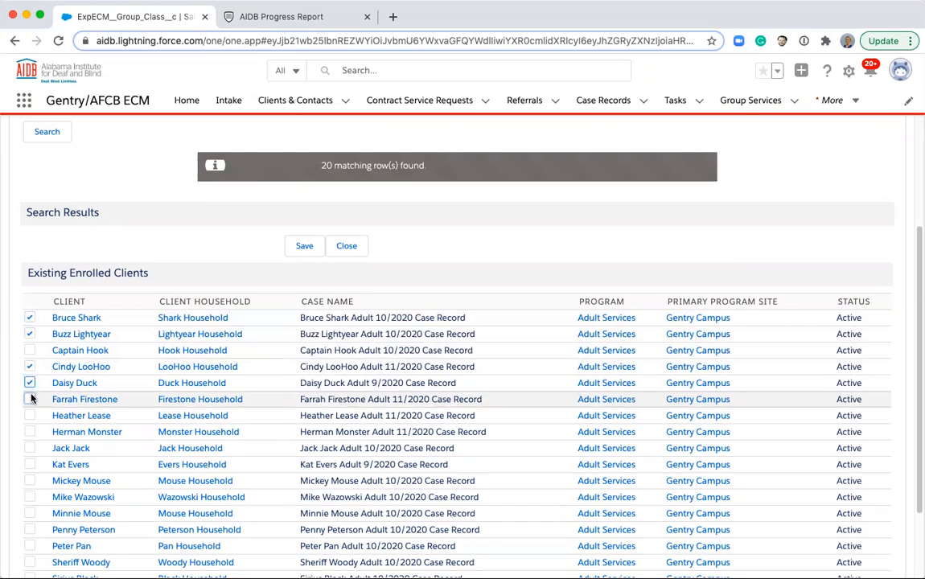
left_click(30, 399)
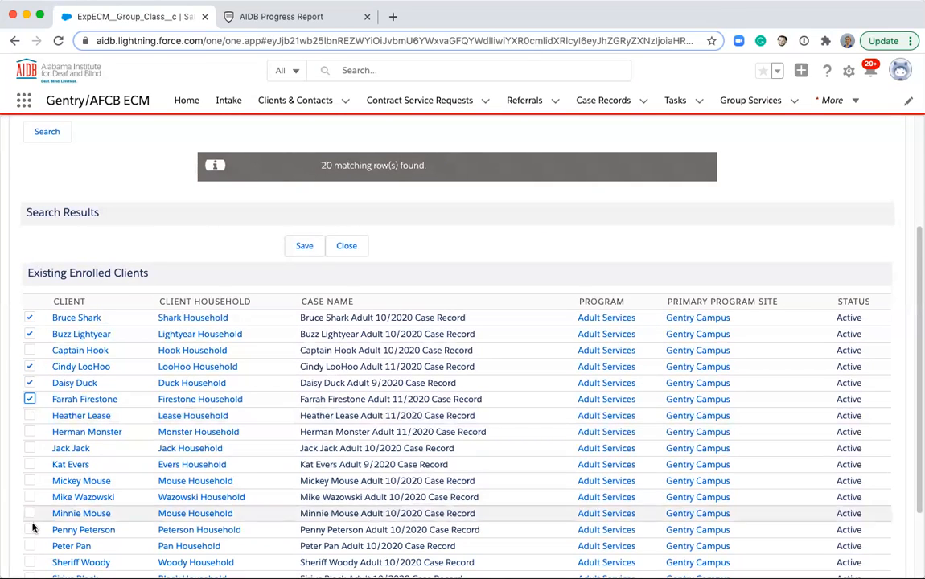
scroll(33, 522, "down", 2)
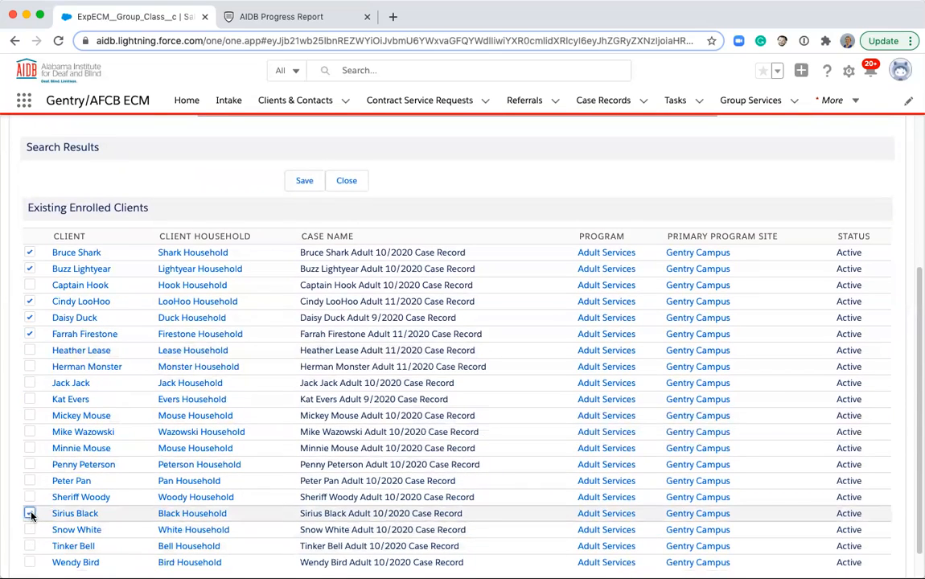
left_click(29, 513)
left_click(30, 530)
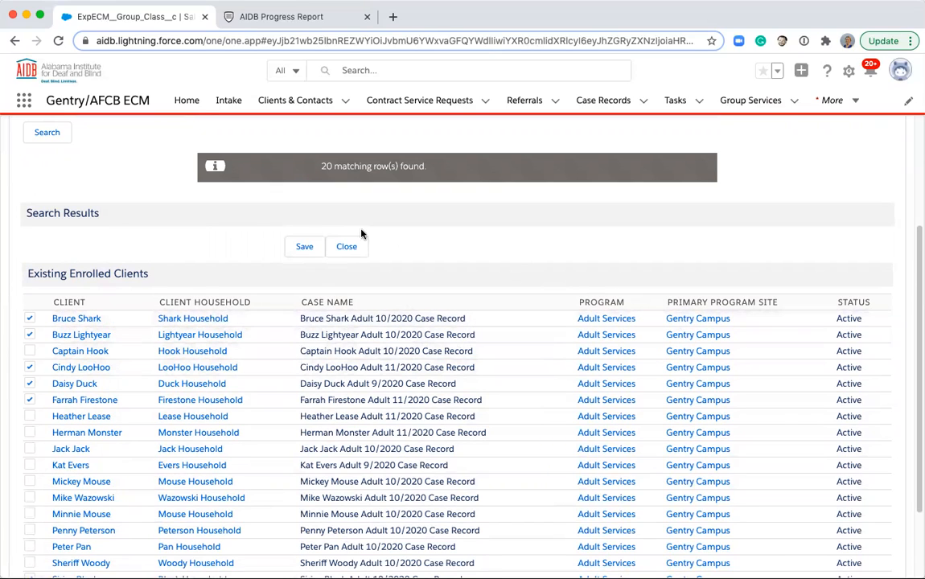
left_click(294, 251)
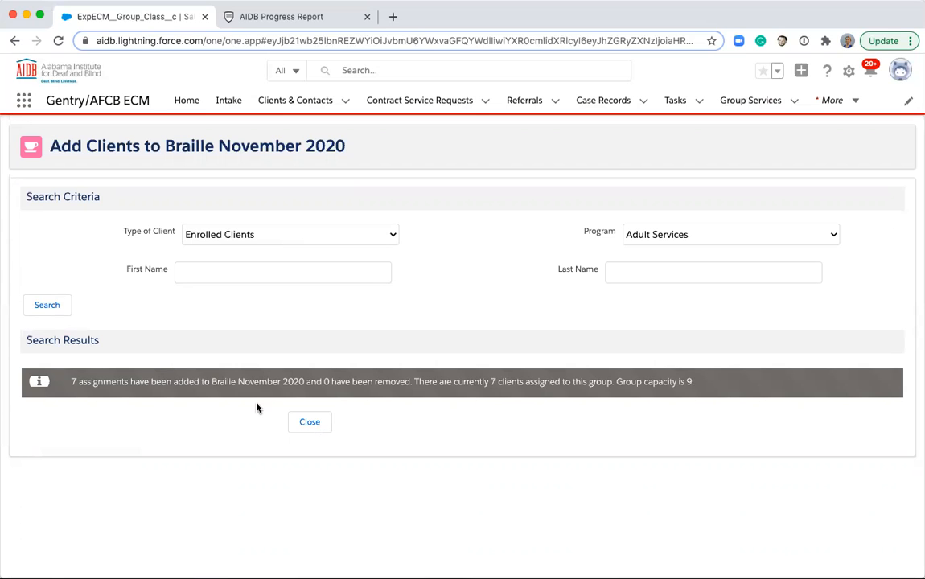
left_click(305, 421)
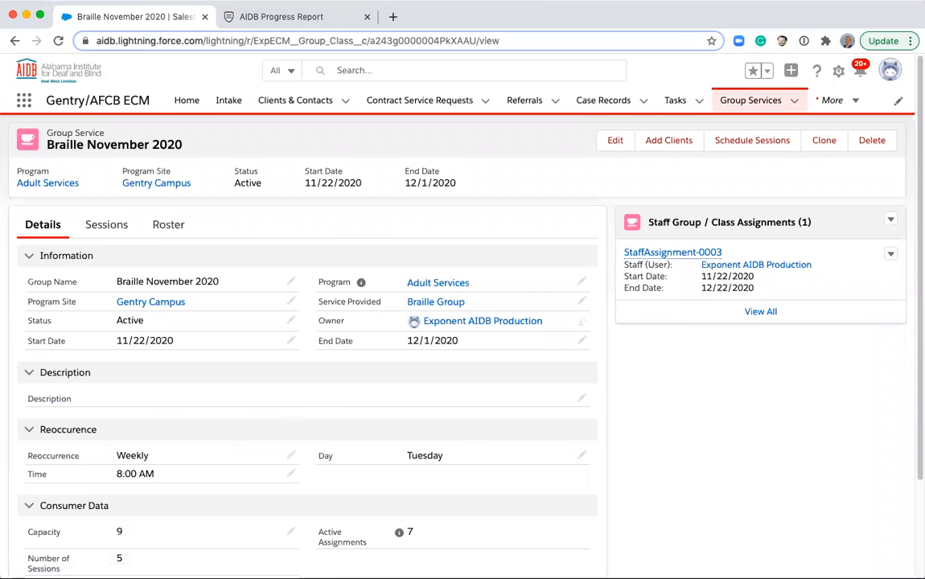
- Review the group's roster of assigned clients and its details
left_click(172, 227)
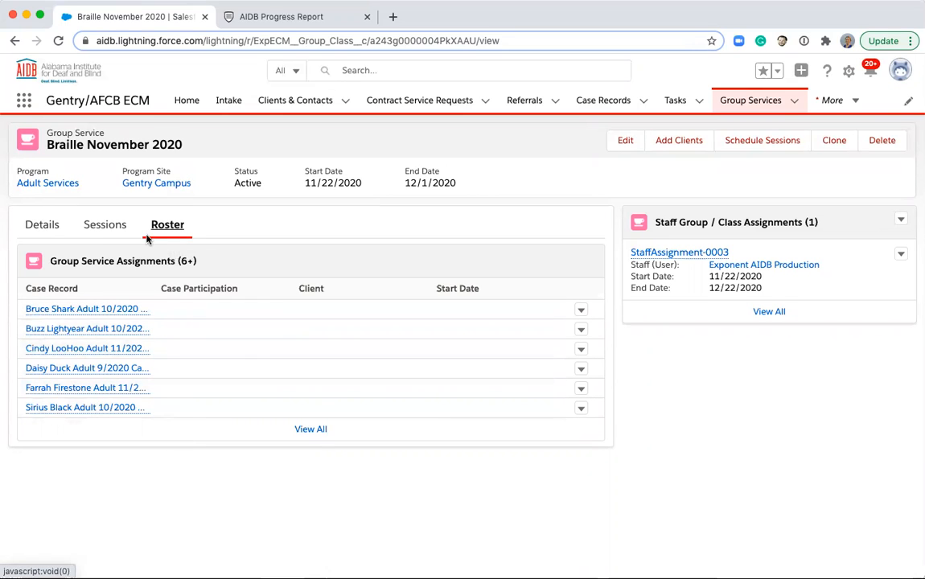
left_click(54, 224)
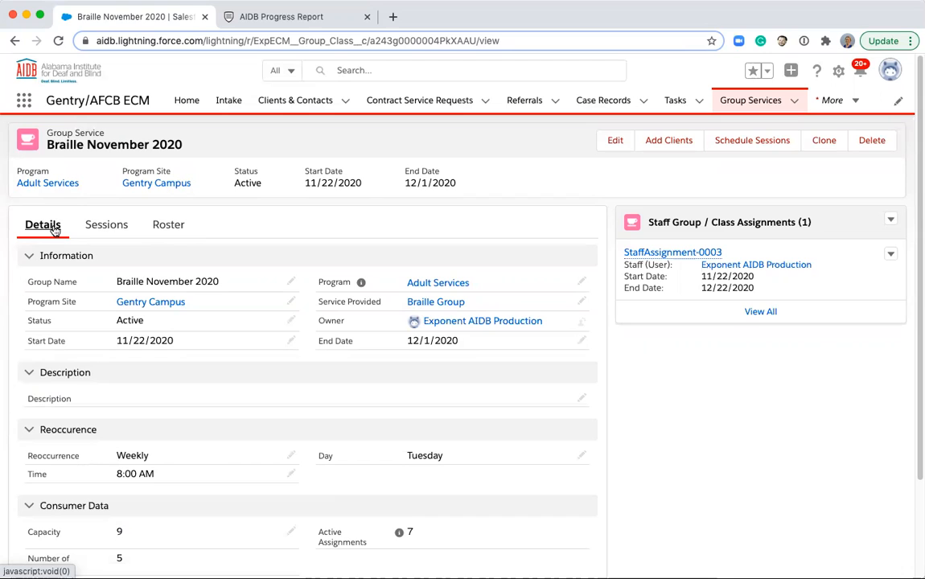
- Open attendance recording for the 11/23/2020 session and set its date and time to 11/23/2020 3:09 PM
left_click(94, 229)
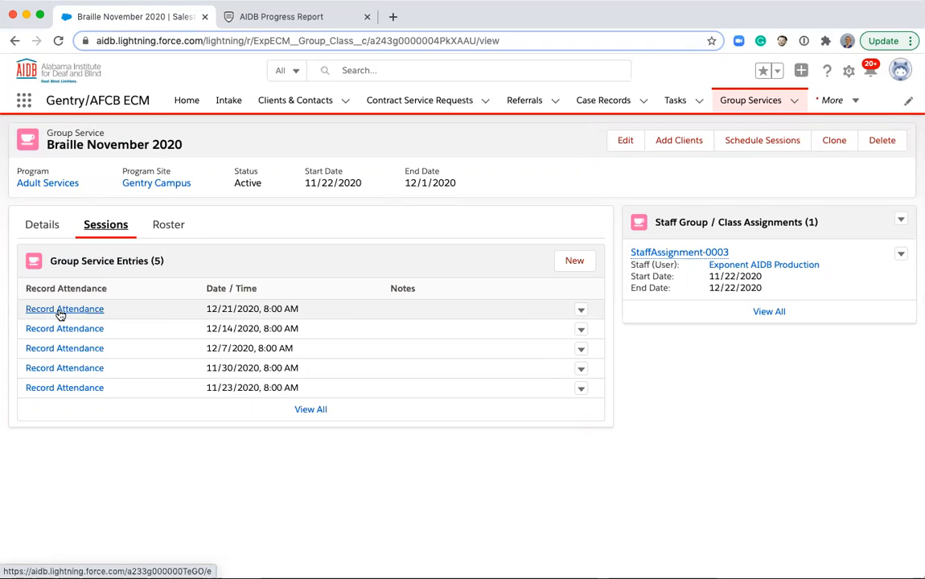
left_click(62, 389)
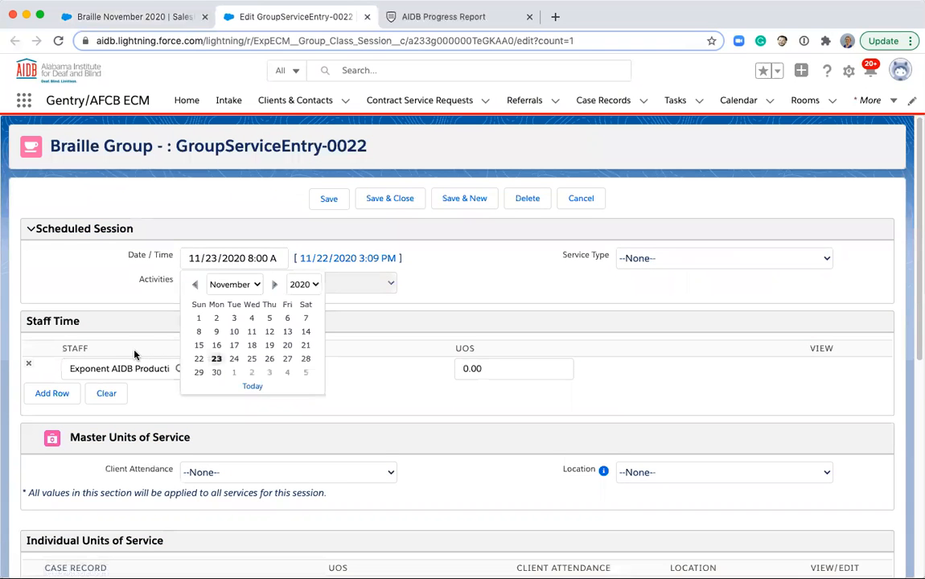
left_click(216, 359)
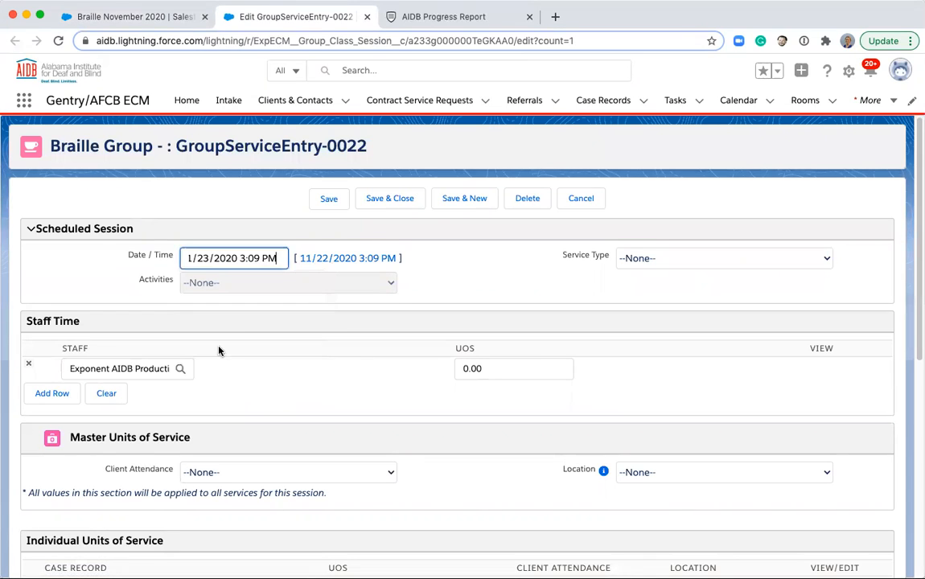
- Set the session's service type to Braille and its activity to Training
left_click(646, 266)
left_click(636, 271)
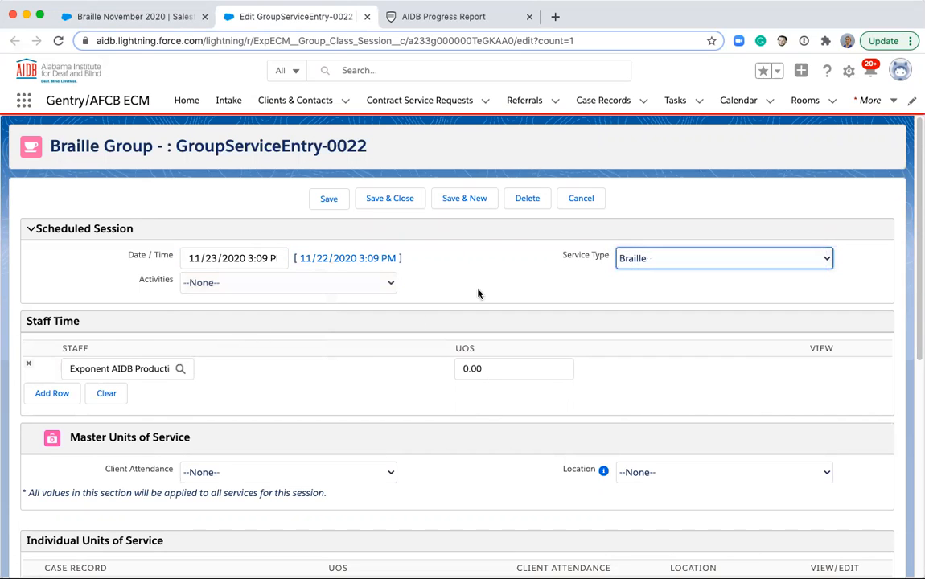
left_click(316, 286)
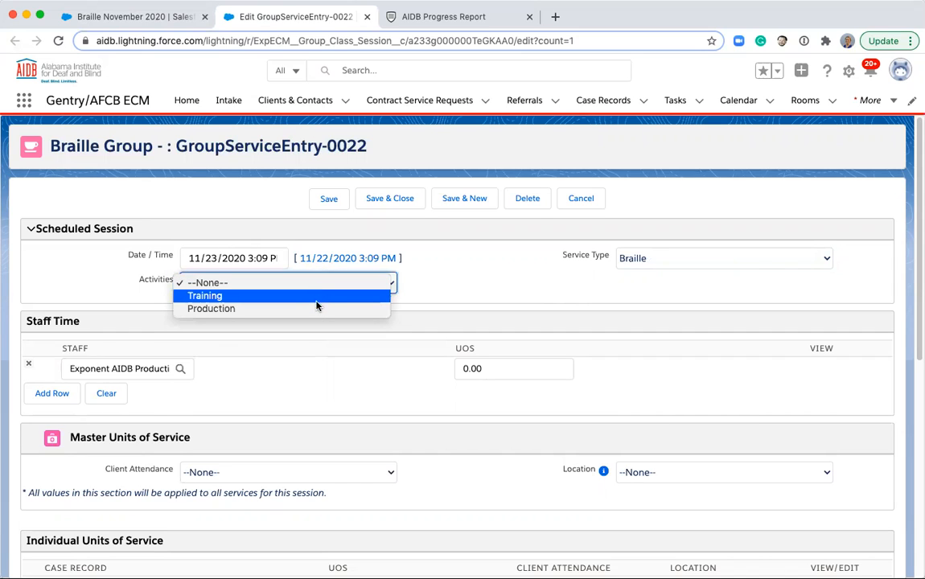
left_click(316, 298)
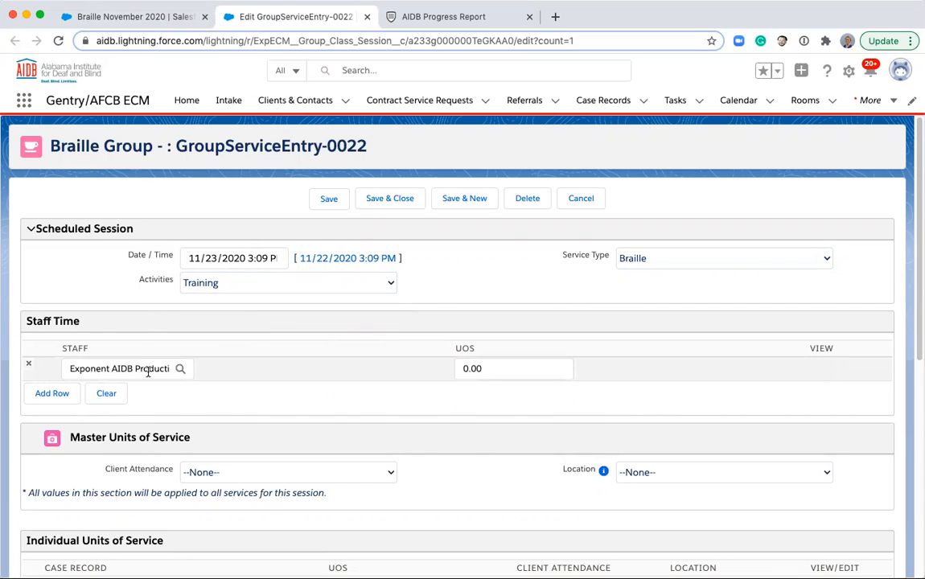
- Set the staff member's units of service for the session to 4
left_click(501, 366)
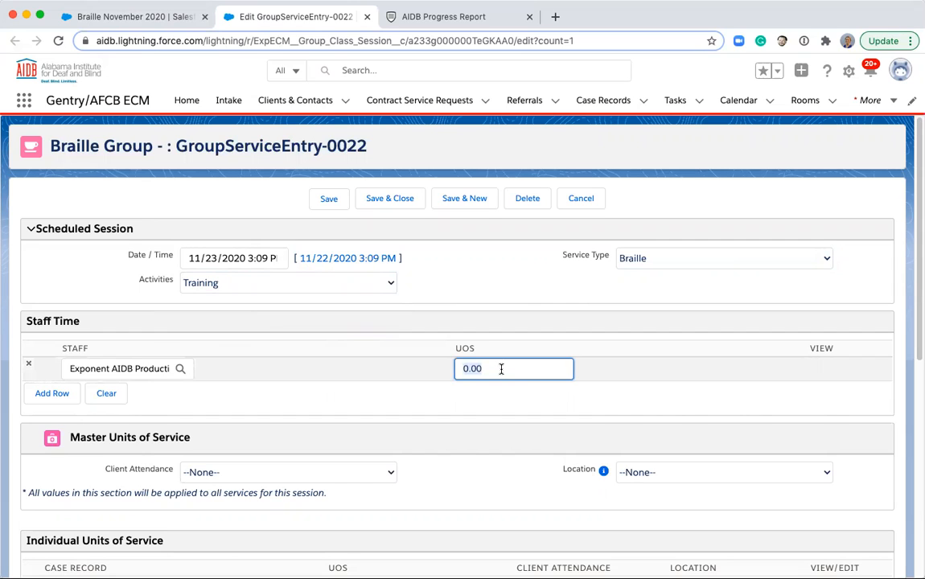
type("4")
left_click(374, 390)
- Set the master client attendance to Attended and the master location to Program Offices for all services in the session
scroll(374, 392, "down", 4)
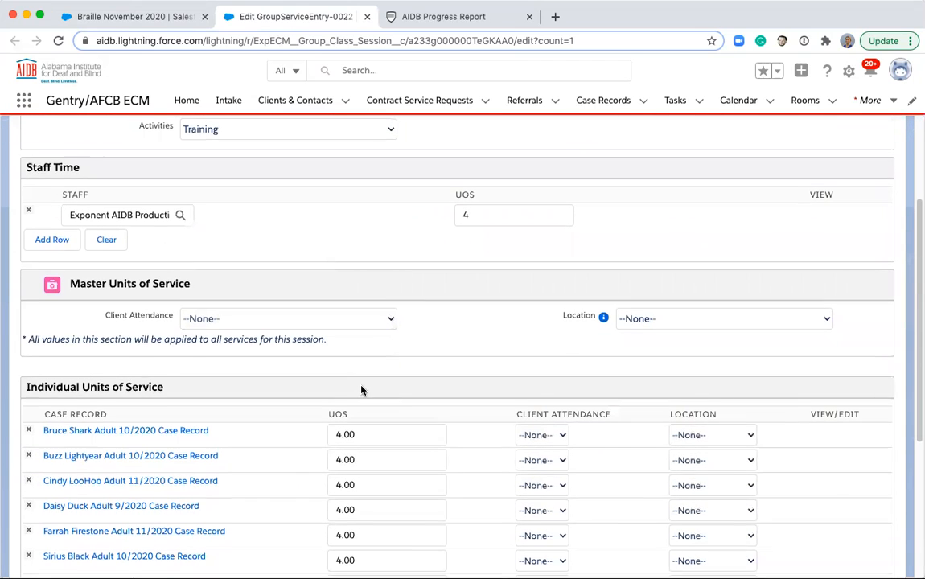
scroll(361, 390, "down", 2)
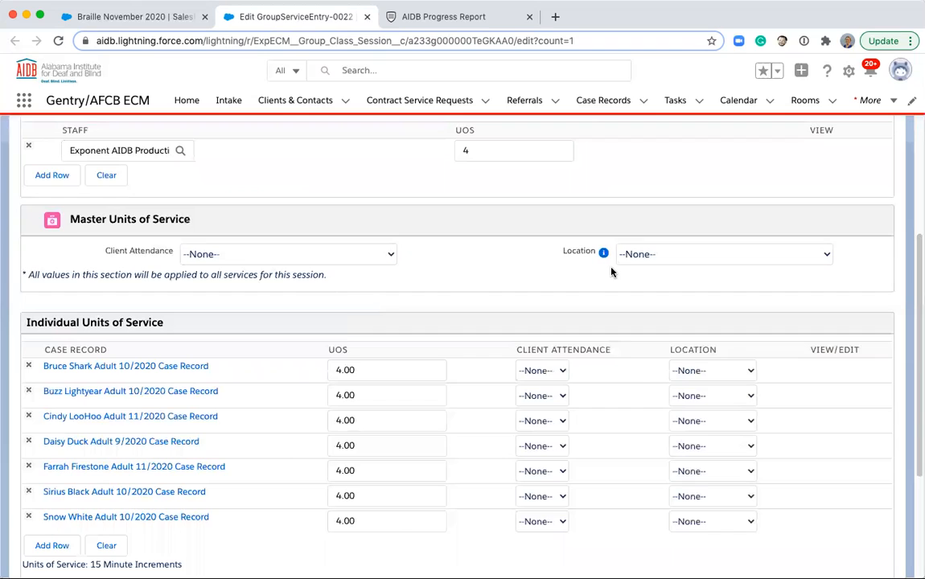
left_click(305, 264)
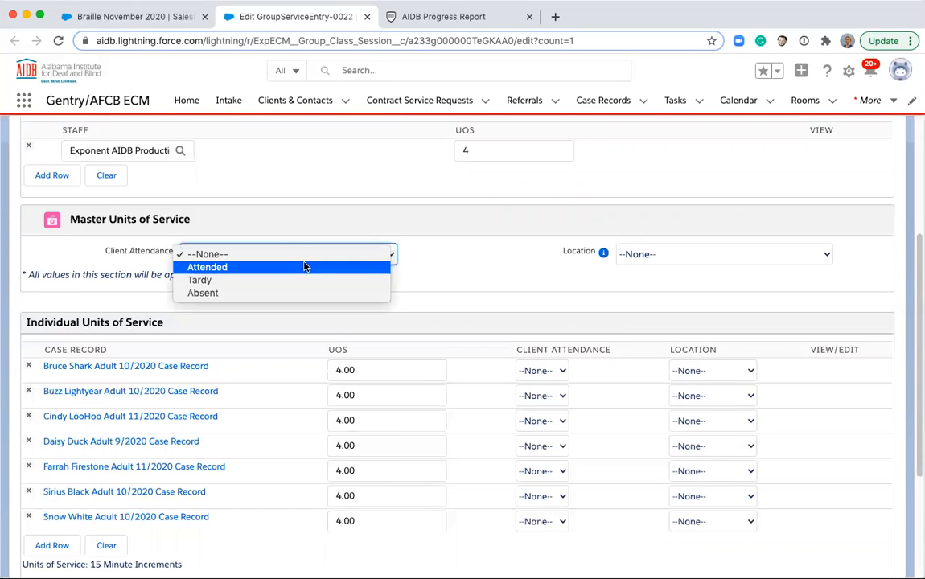
left_click(295, 268)
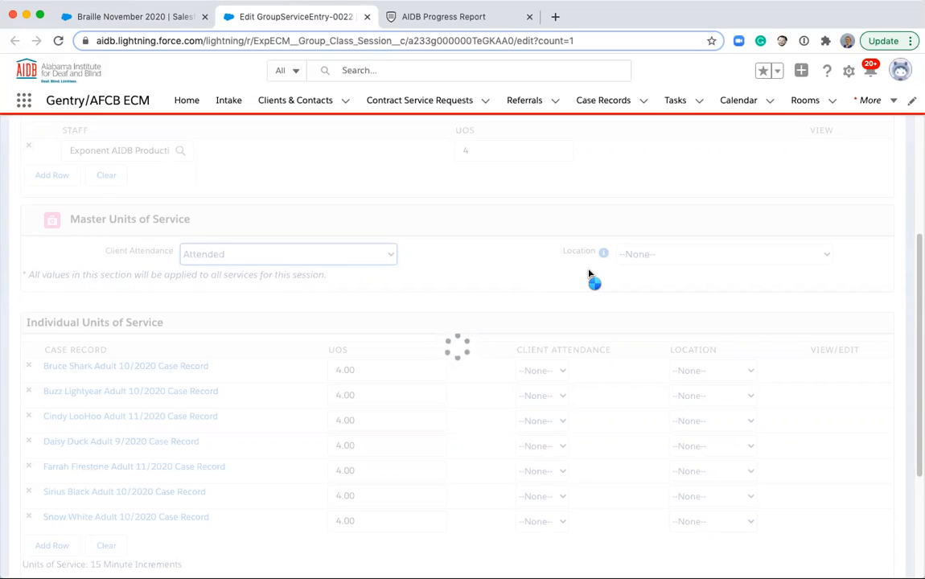
left_click(627, 254)
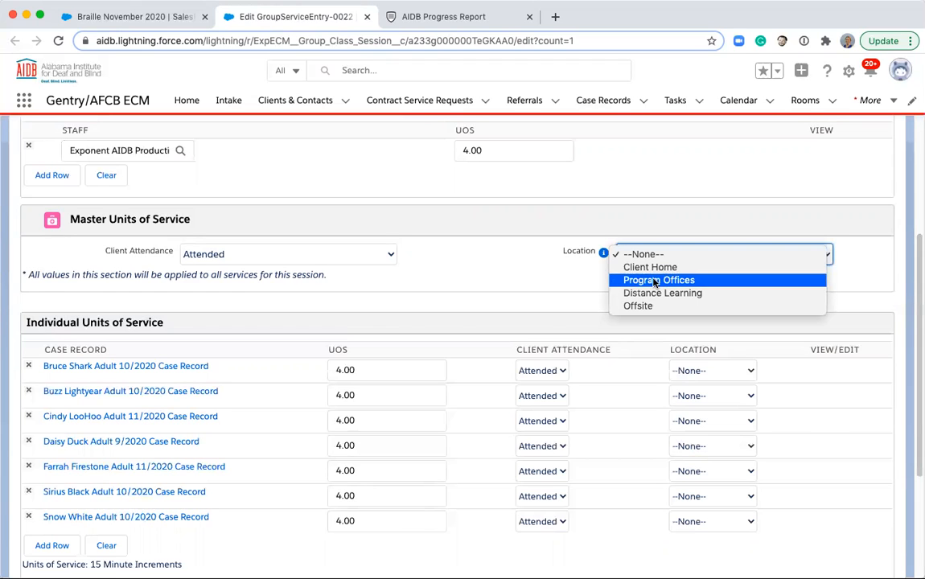
left_click(653, 280)
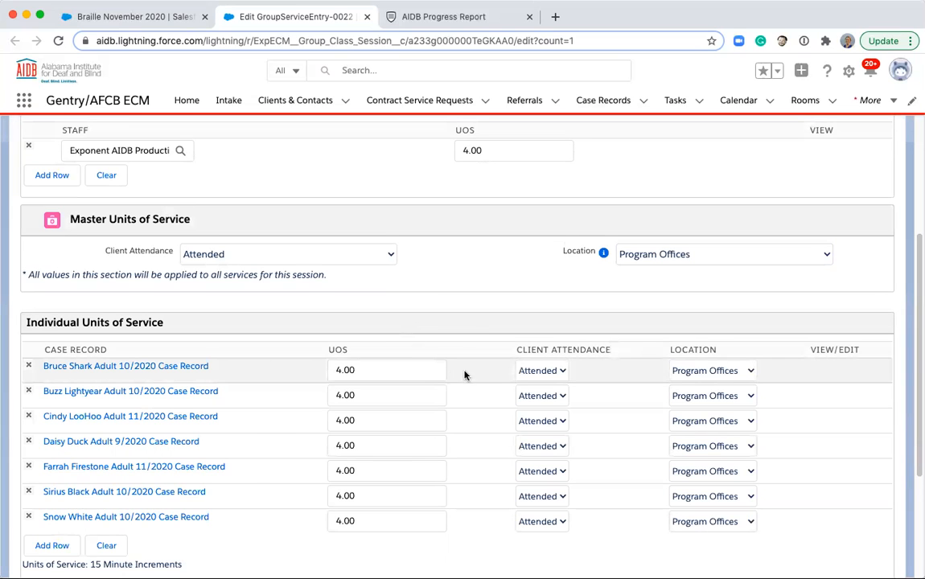
- Set the individual attendance of the first listed client to Tardy and of the second to Absent
scroll(486, 409, "down", 1)
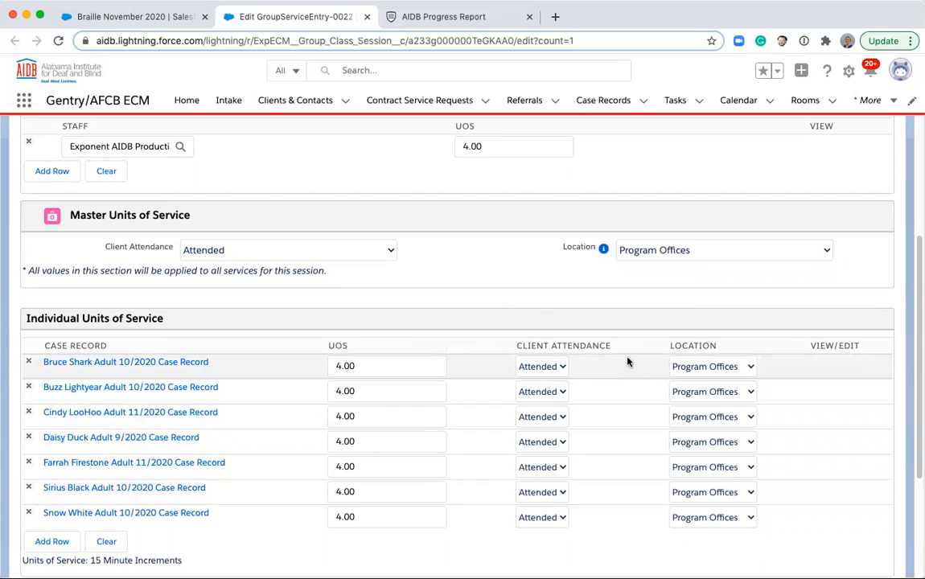
left_click(541, 365)
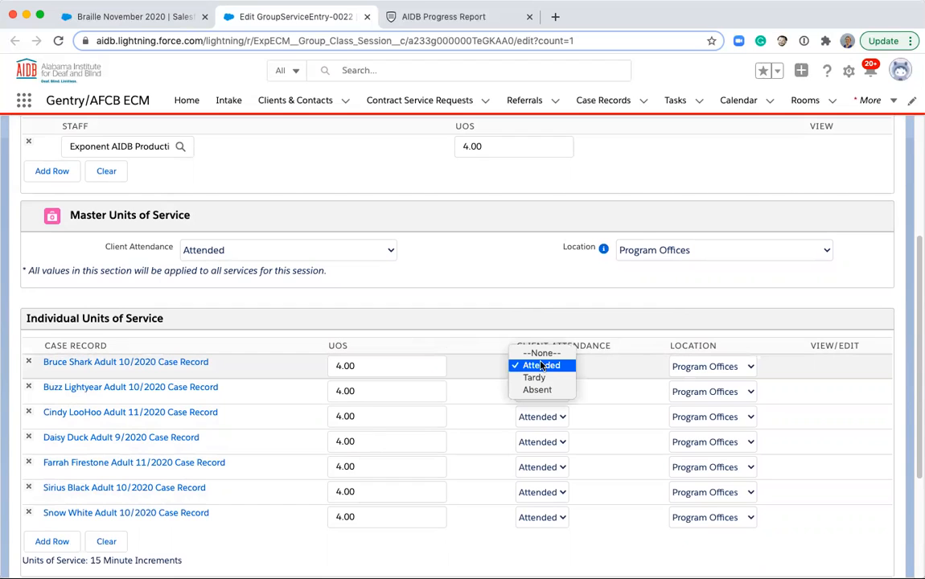
left_click(539, 378)
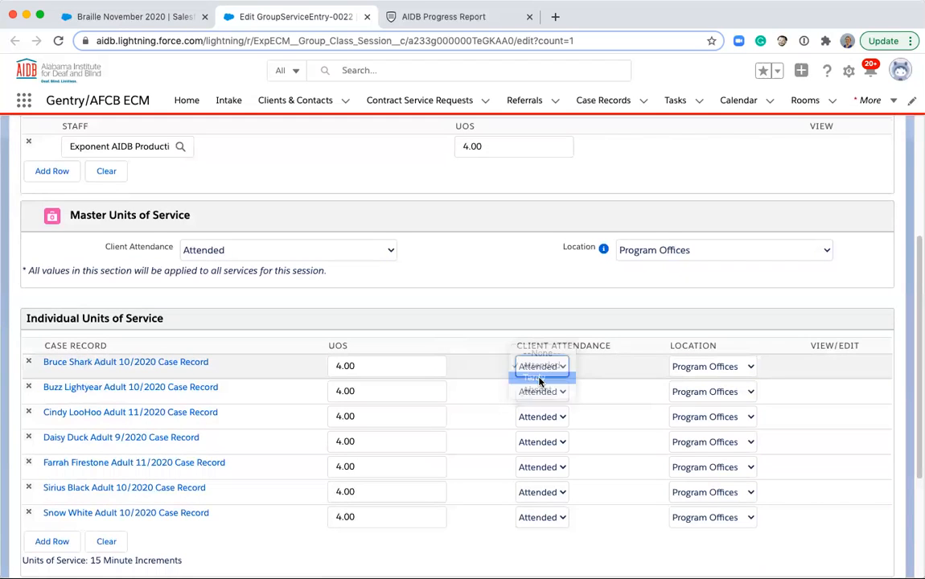
left_click(540, 389)
left_click(537, 415)
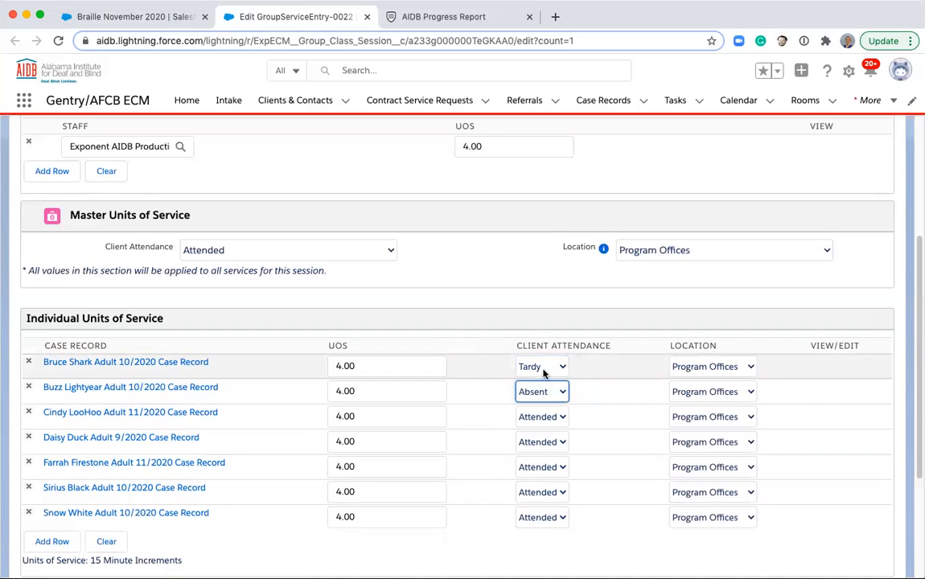
left_click(614, 394)
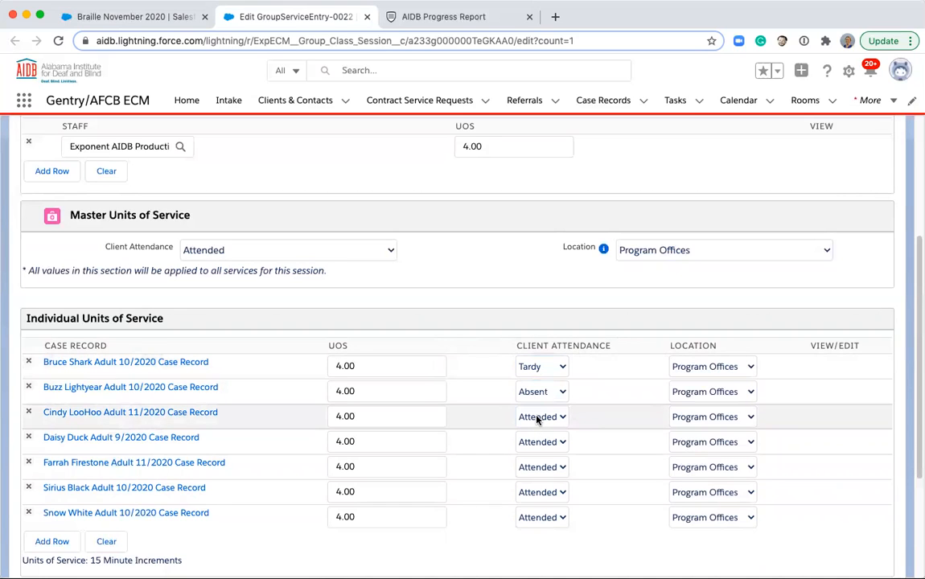
- Change the third listed client's individual service location to Distance Learning
left_click(692, 417)
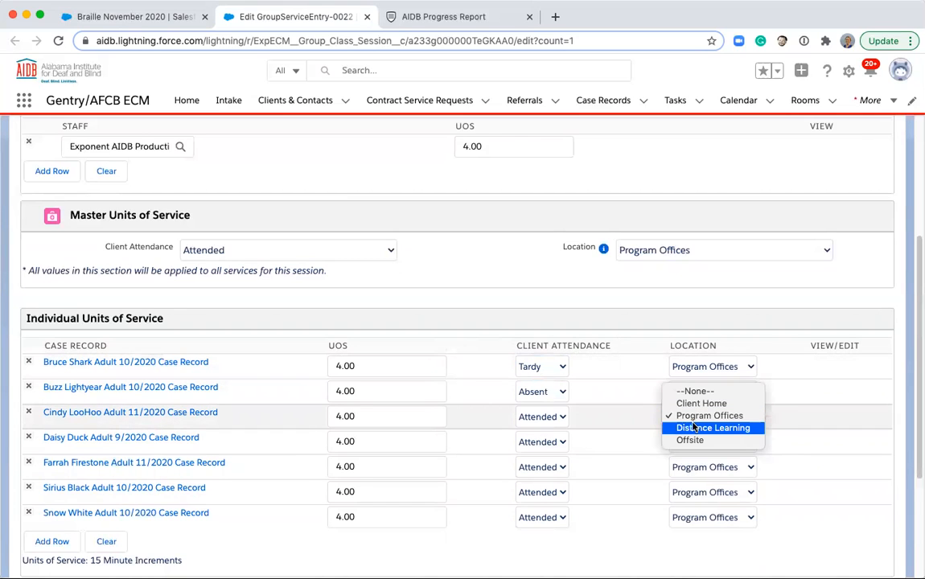
left_click(693, 427)
left_click(621, 427)
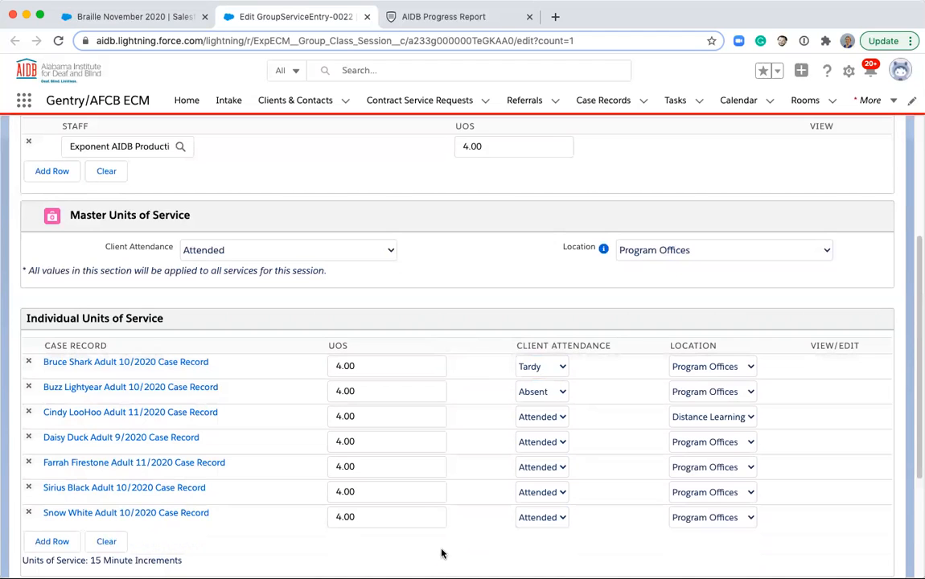
- Enter the session note "This is a note", then save and close the session entry
scroll(296, 559, "down", 2)
scroll(296, 559, "down", 3)
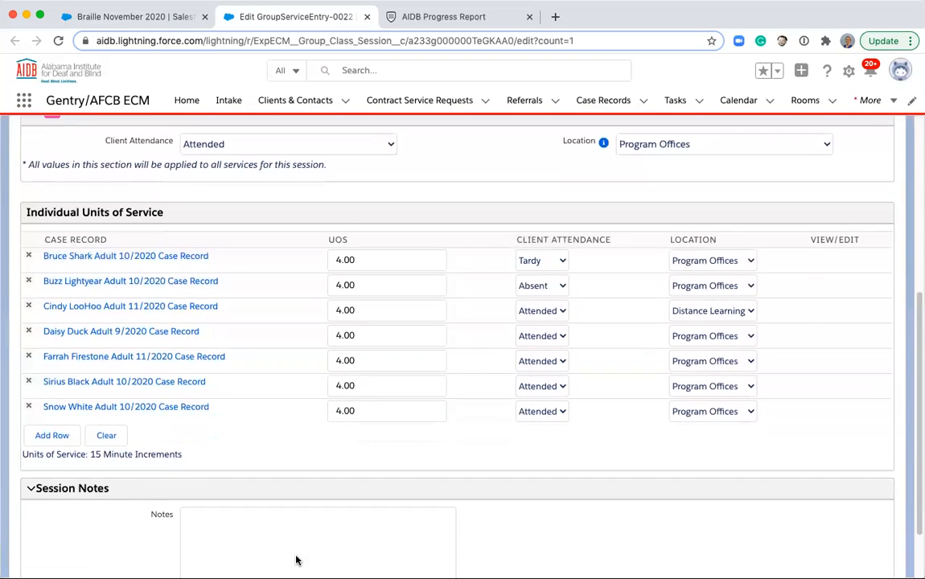
left_click(297, 456)
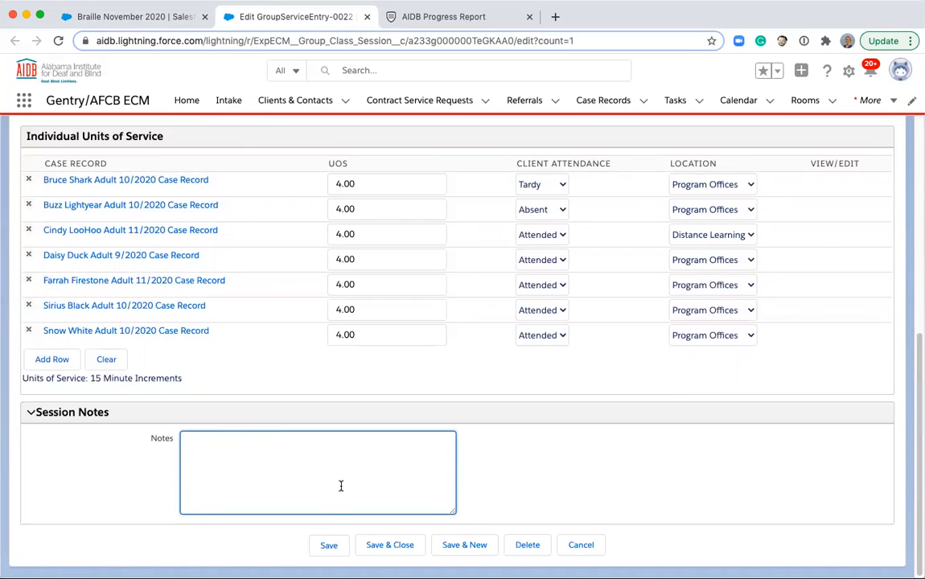
type("This is a note")
left_click(379, 545)
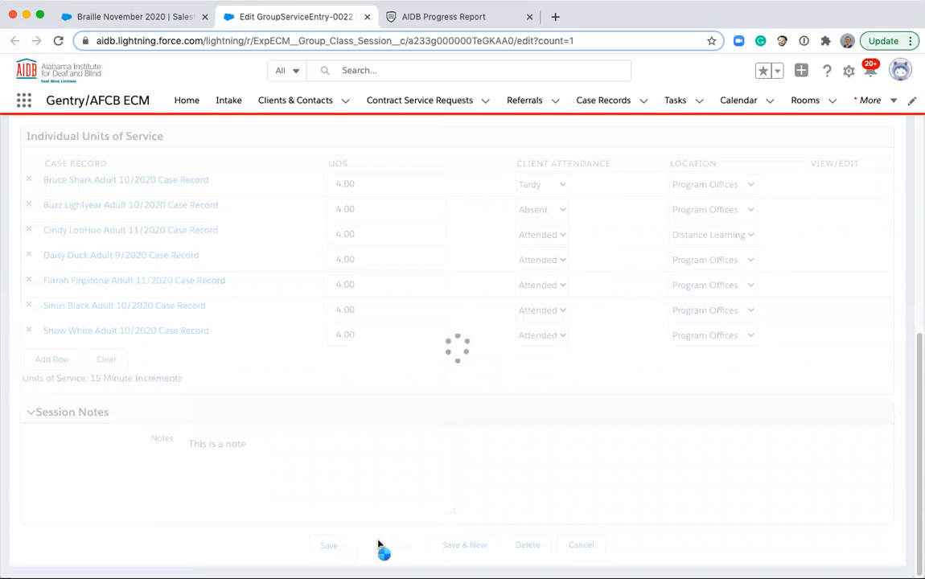